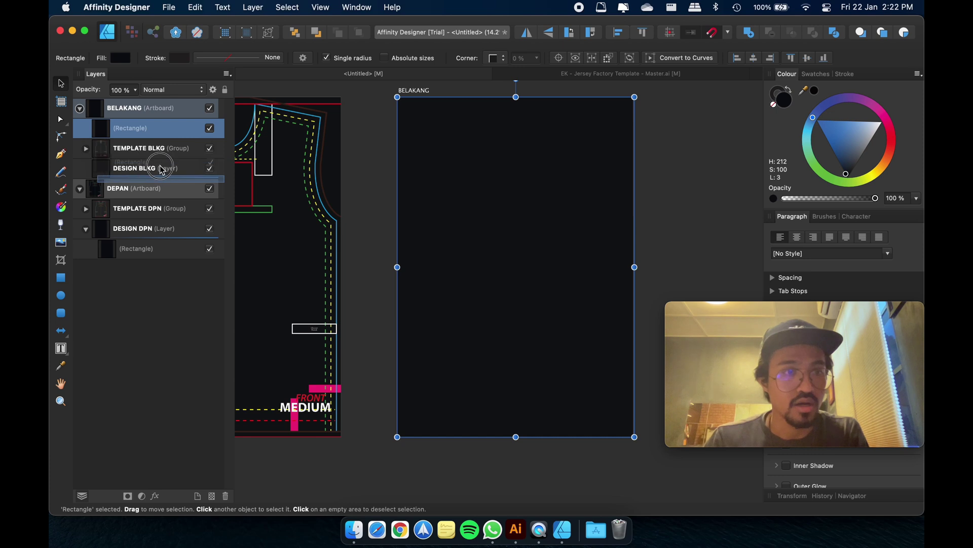
Move the BELAKANG artboard's rectangle into the DESIGN BLKG layer so it sits beneath the back template, and clear the selection.
drag(160, 173, 160, 173)
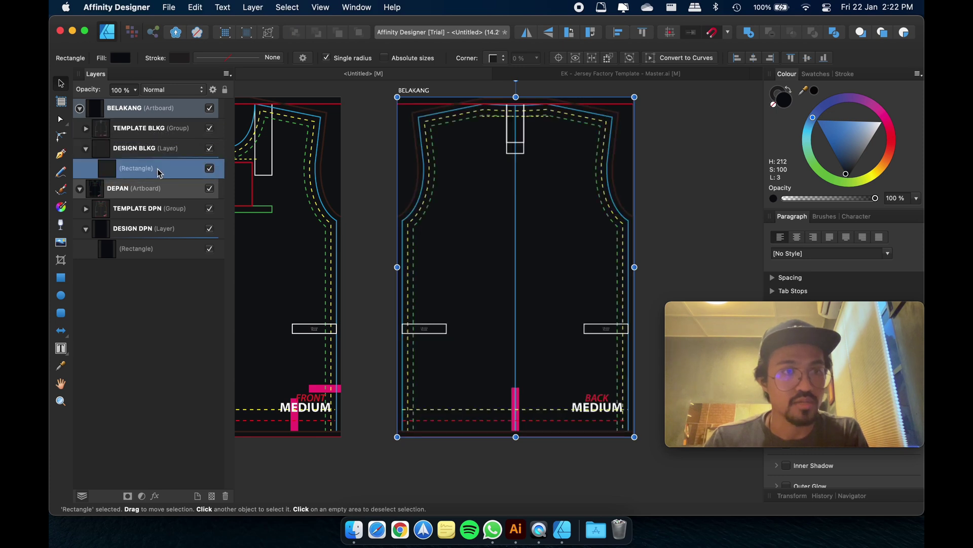
click(698, 161)
scroll(674, 192, left, 3)
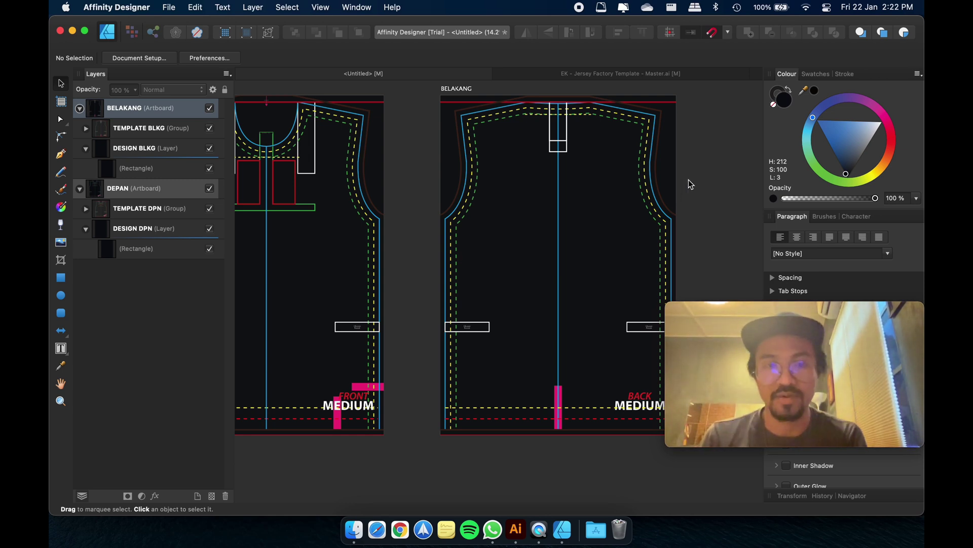
scroll(689, 179, up, 5)
scroll(541, 186, down, 5)
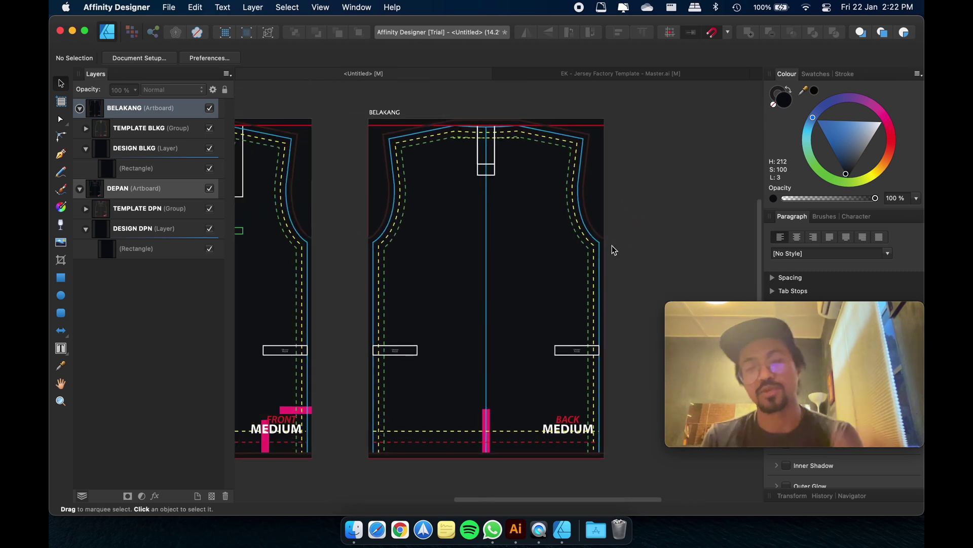
drag(695, 184, 693, 140)
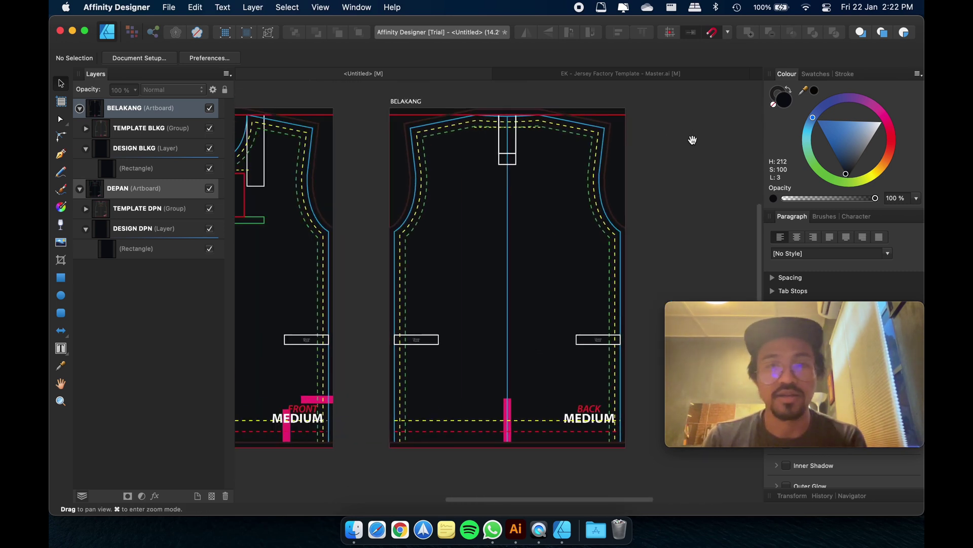
Switch to the EK - Jersey Factory Template - Master document and examine the Page 3 layout and its layer contents.
click(642, 74)
scroll(705, 137, down, 3)
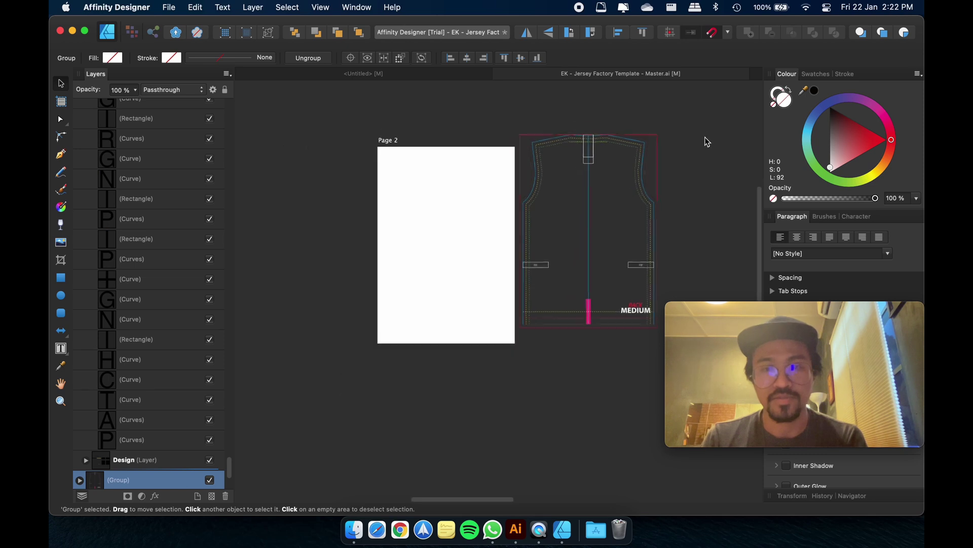
drag(691, 163, 188, 268)
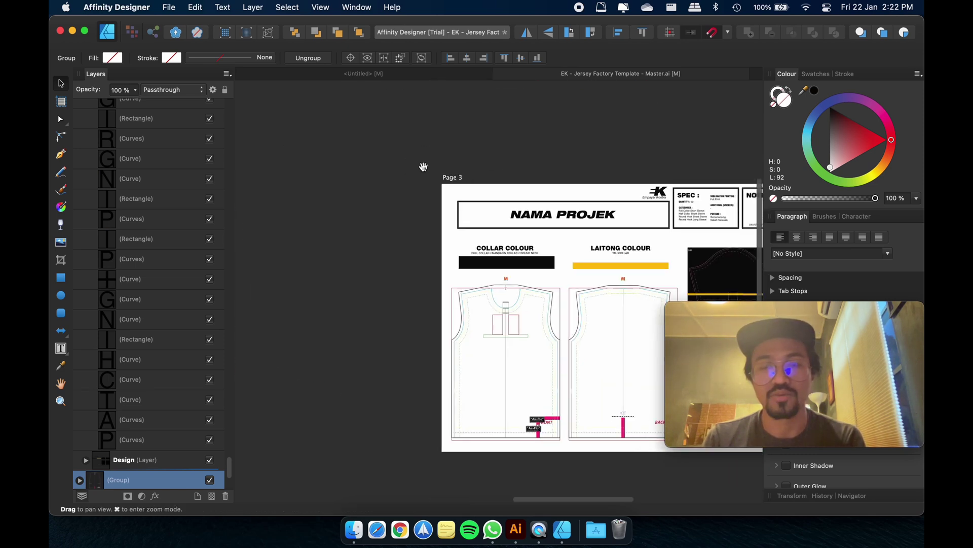
drag(572, 185, 505, 146)
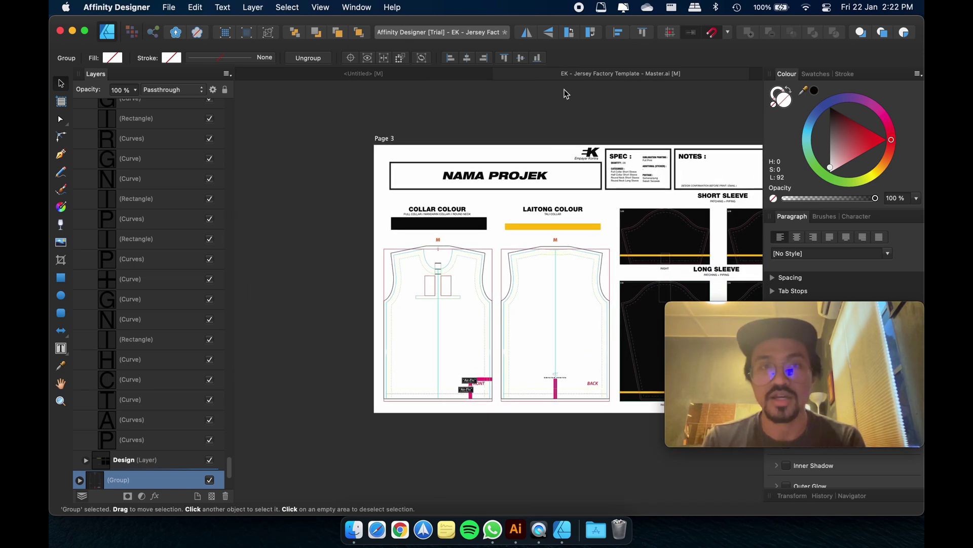
scroll(101, 206, up, 1)
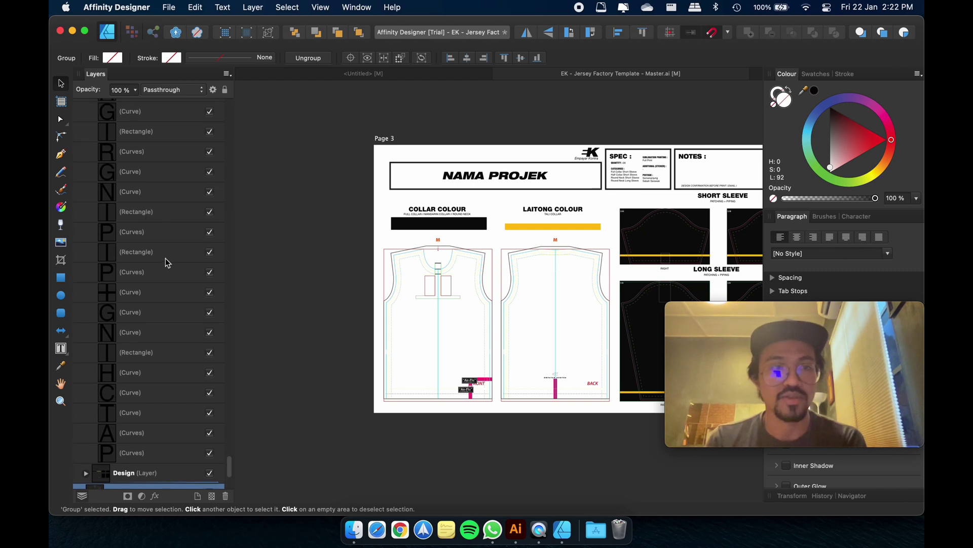
scroll(165, 258, up, 10)
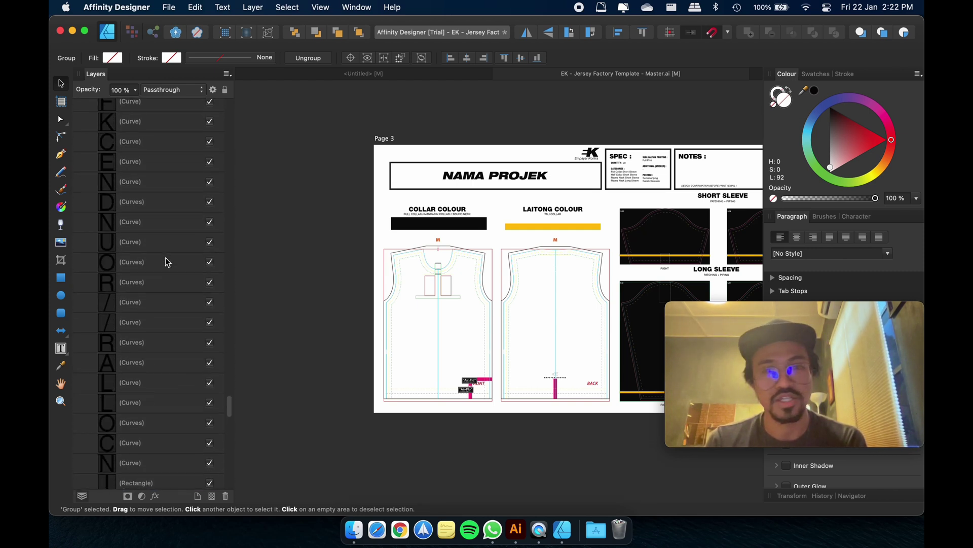
scroll(166, 257, up, 10)
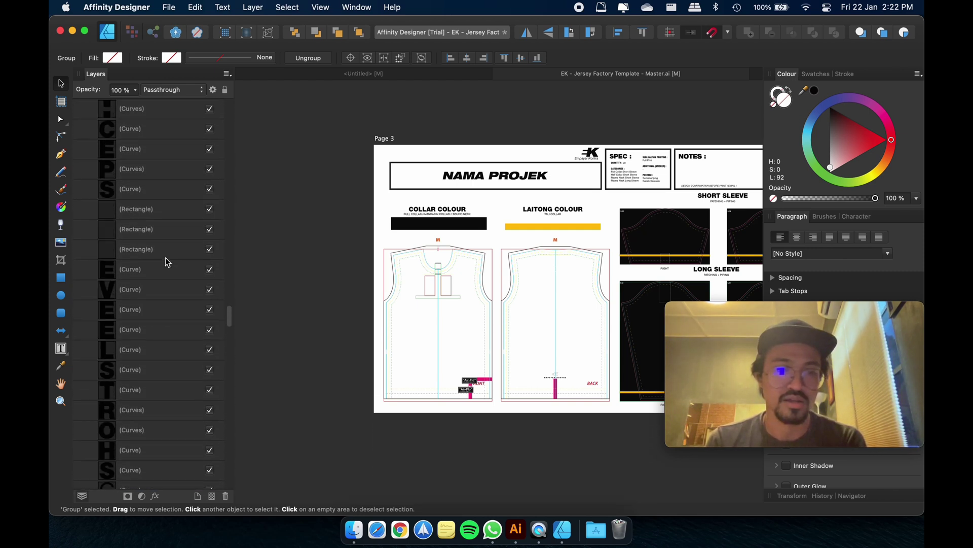
scroll(166, 258, up, 8)
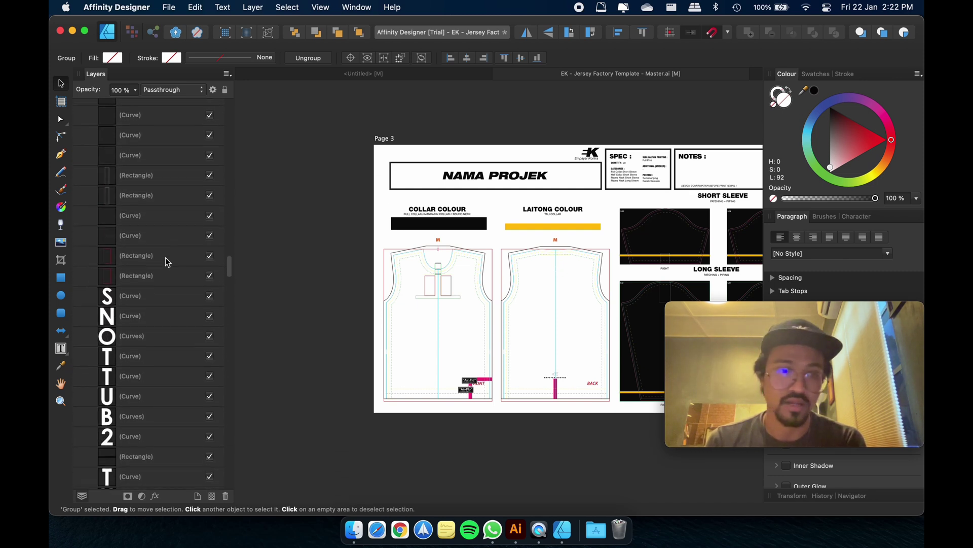
scroll(165, 257, down, 5)
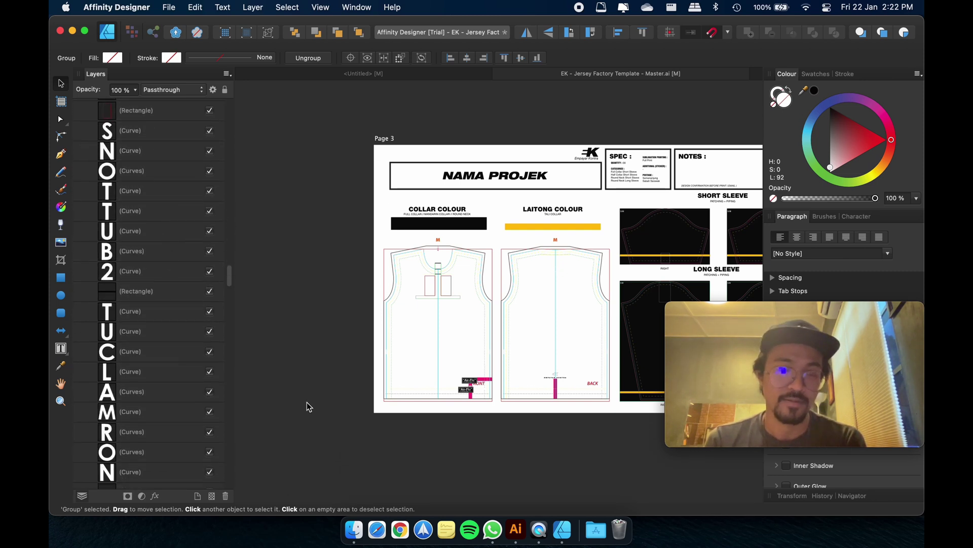
scroll(365, 271, right, 3)
click(412, 265)
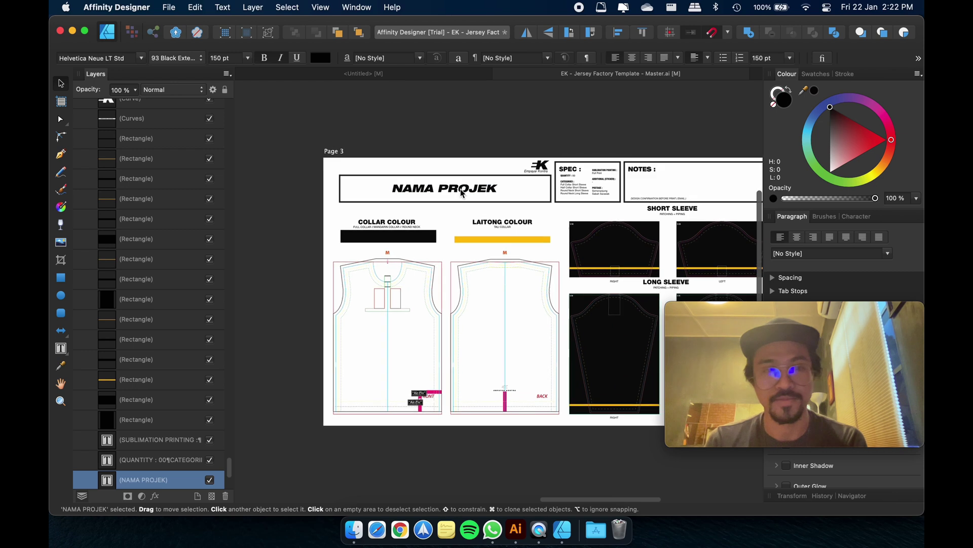
scroll(508, 255, right, 2)
scroll(508, 255, down, 2)
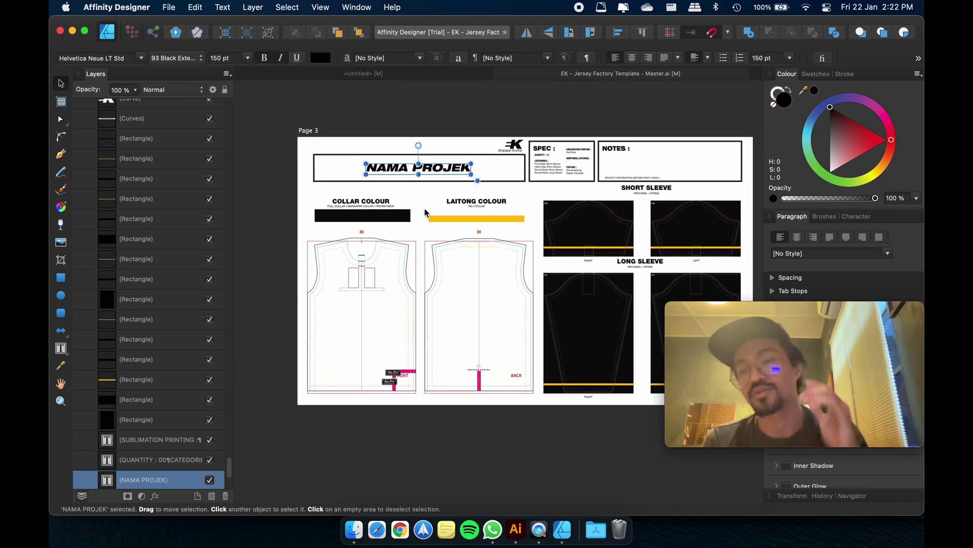
scroll(607, 183, right, 6)
scroll(607, 184, down, 2)
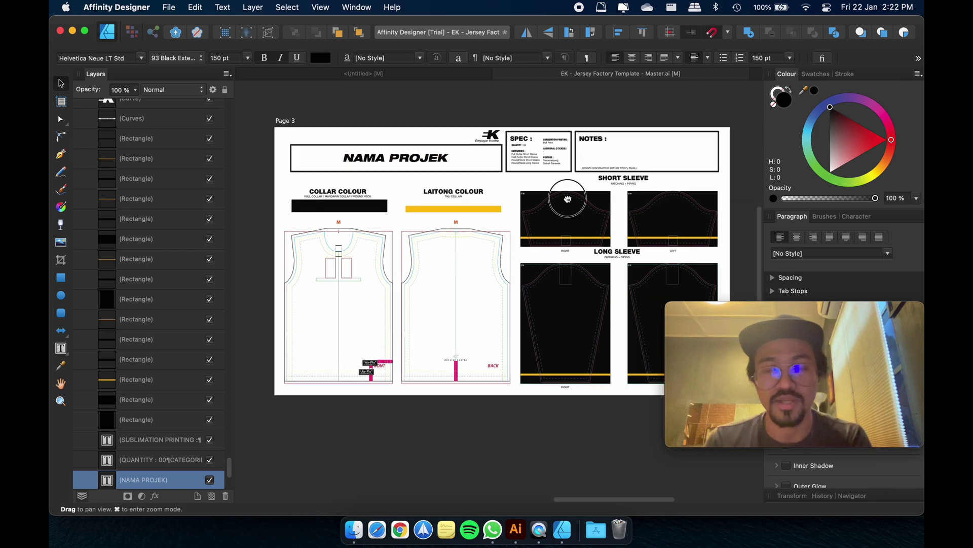
drag(688, 179, 446, 347)
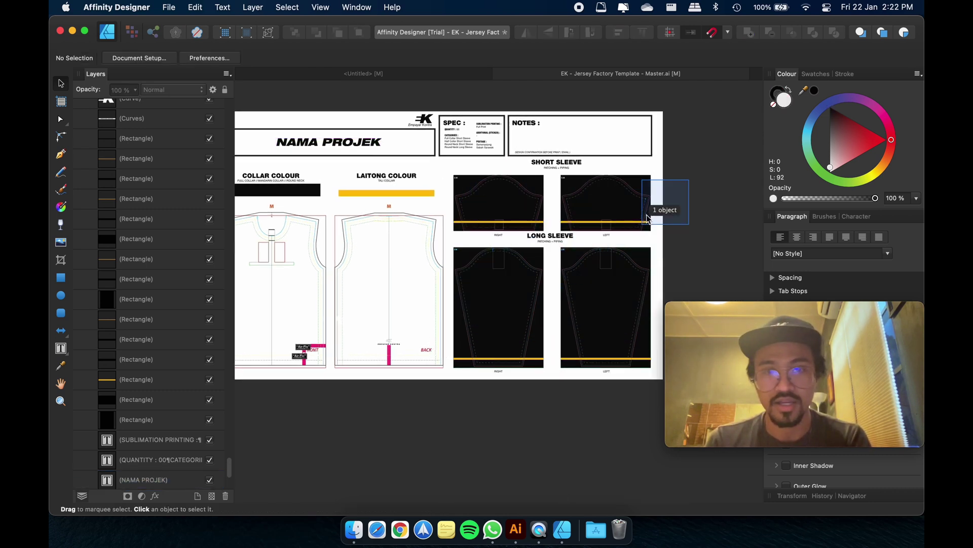
click(634, 170)
scroll(355, 138, left, 5)
scroll(355, 138, up, 1)
click(274, 111)
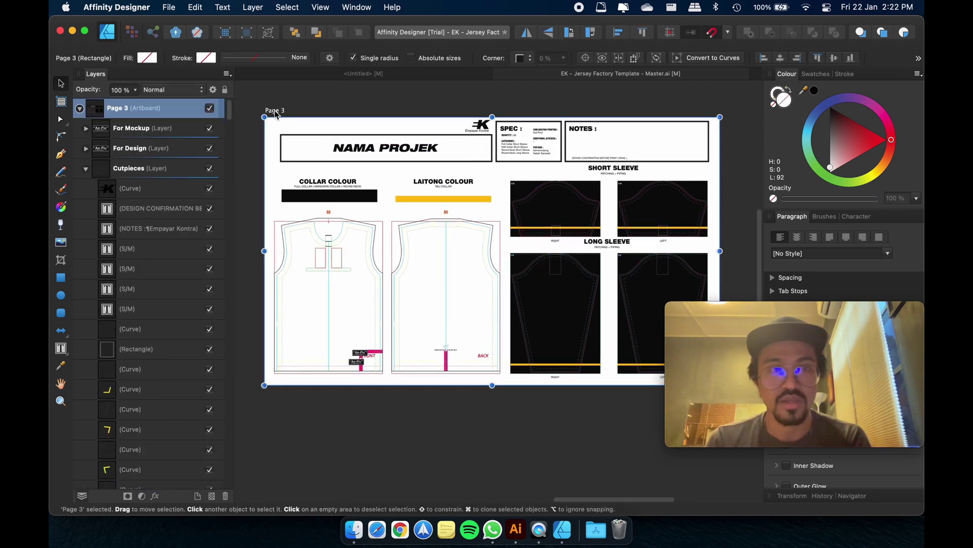
scroll(507, 202, right, 8)
scroll(588, 173, right, 3)
scroll(588, 172, up, 2)
scroll(492, 222, left, 4)
scroll(491, 221, down, 2)
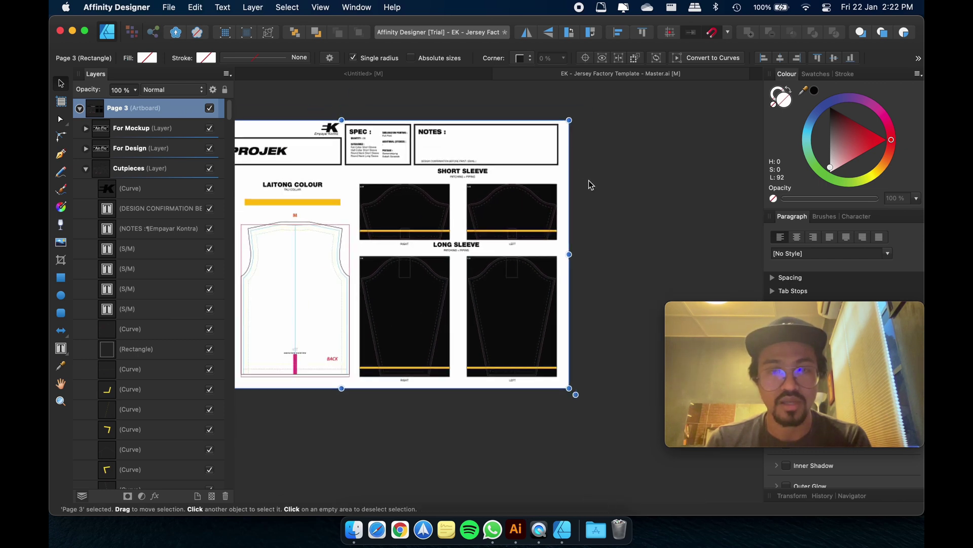
Select all short and long sleeve pieces with their headings on Page 3 and shift them lower on the page.
drag(591, 179, 350, 397)
scroll(435, 322, down, 1)
drag(582, 154, 363, 383)
drag(436, 311, 418, 415)
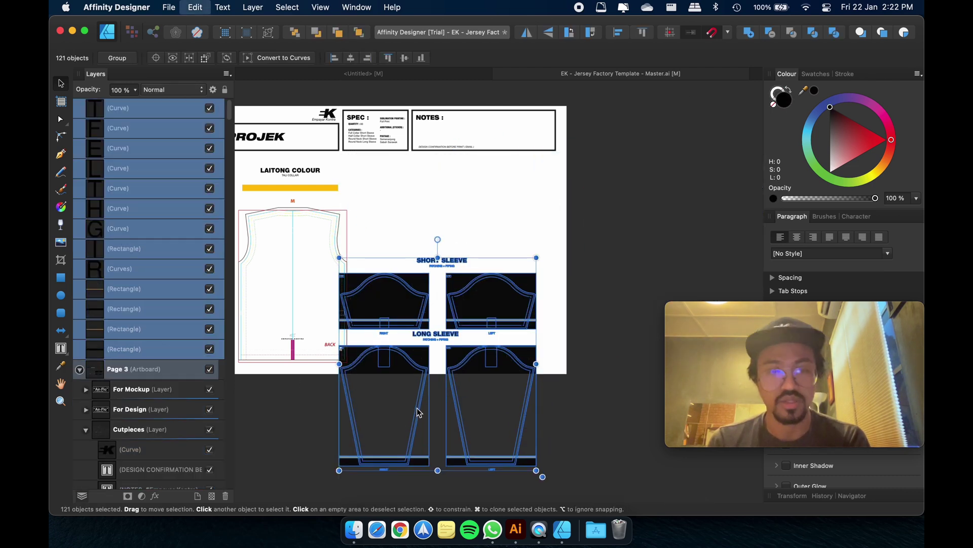
Paste the sleeve pieces into the untitled jersey document and place them beside the BELAKANG artboard, on its right-hand side.
click(310, 75)
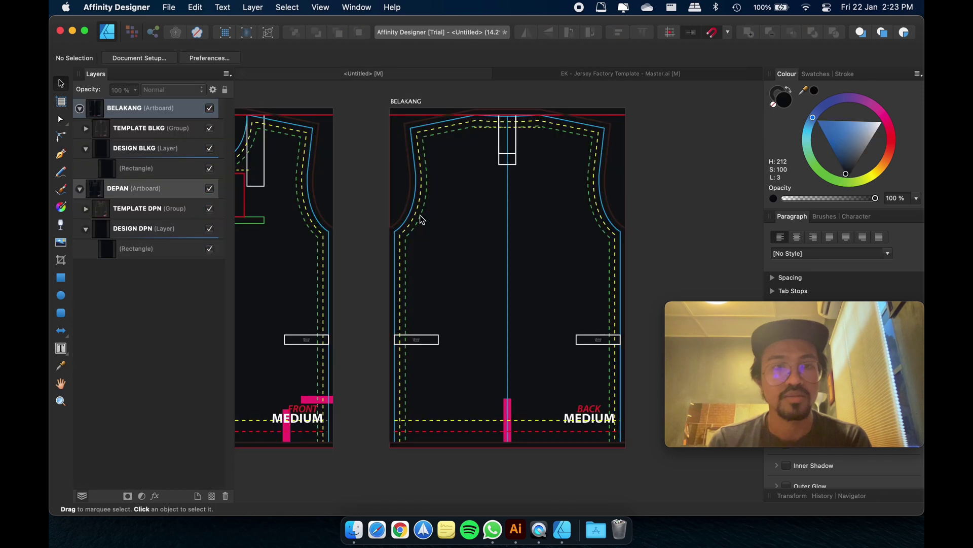
scroll(491, 253, down, 1)
scroll(644, 218, down, 2)
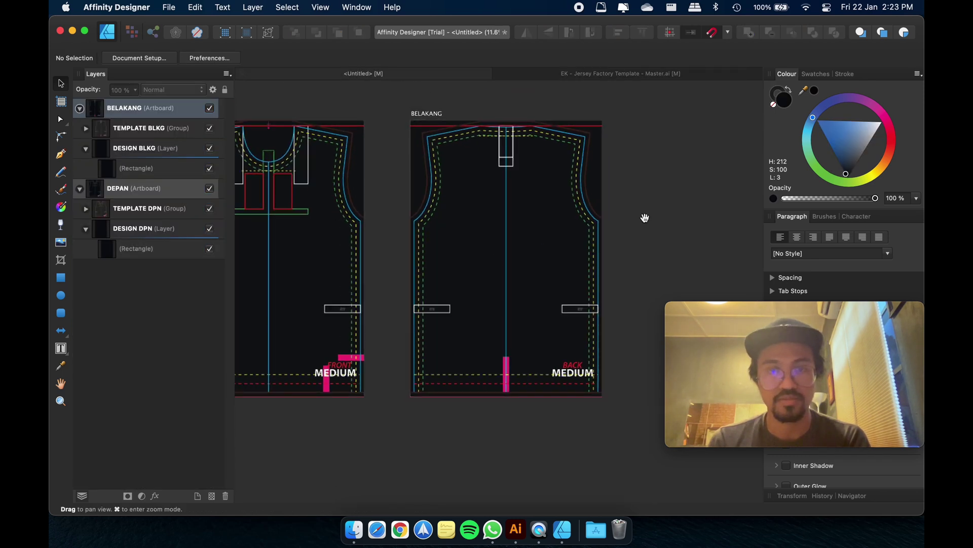
scroll(557, 254, right, 5)
key(super+v)
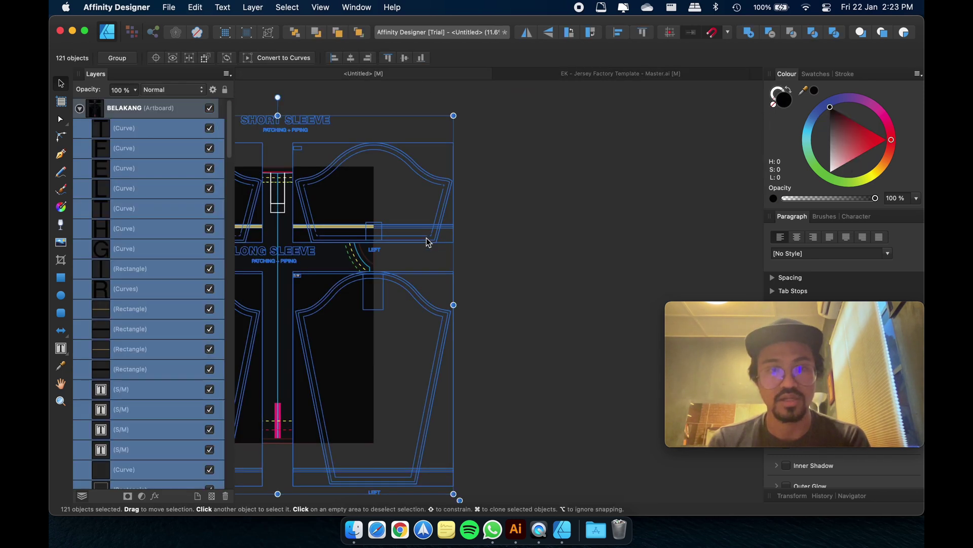
drag(428, 242, 712, 248)
scroll(432, 206, down, 2)
scroll(432, 205, right, 2)
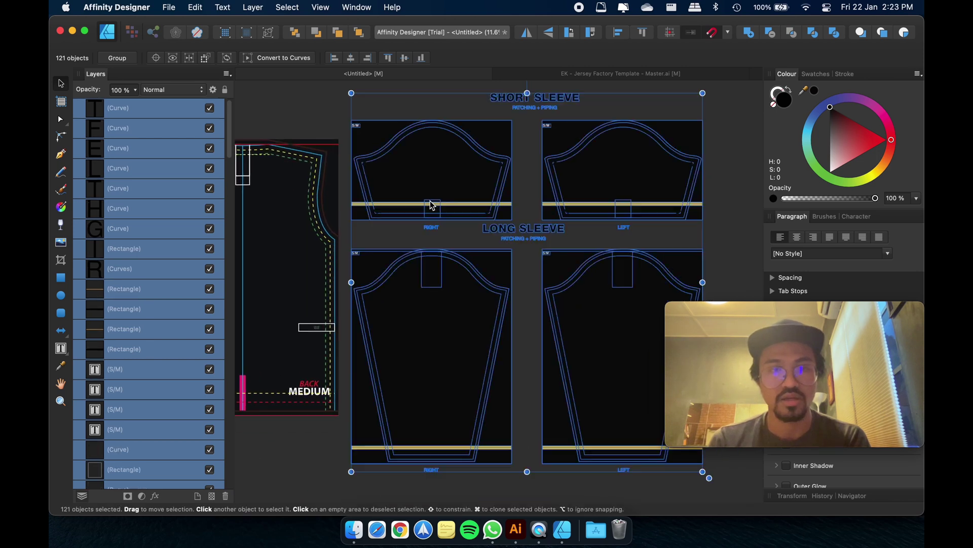
drag(432, 205, 437, 223)
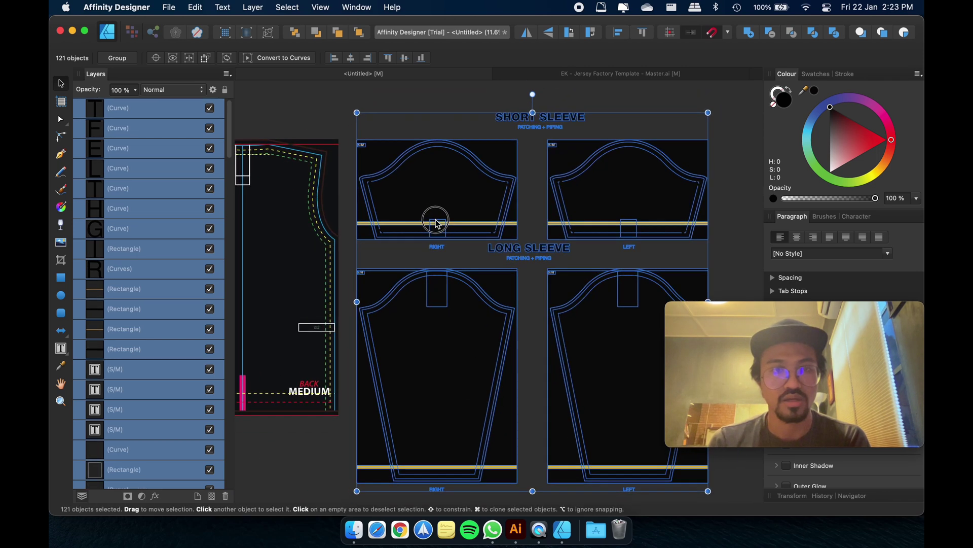
Place the pasted title block with SPEC and NOTES boxes above the DEPAN and BELAKANG artboards, with the collar and laitong colour bars beneath it.
click(327, 131)
scroll(486, 163, down, 3)
scroll(534, 359, left, 1)
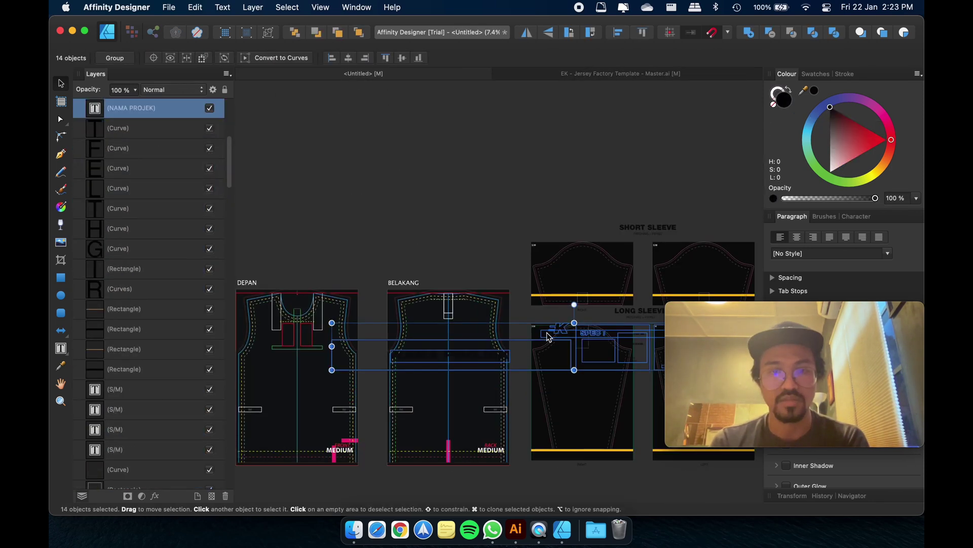
drag(549, 337, 450, 202)
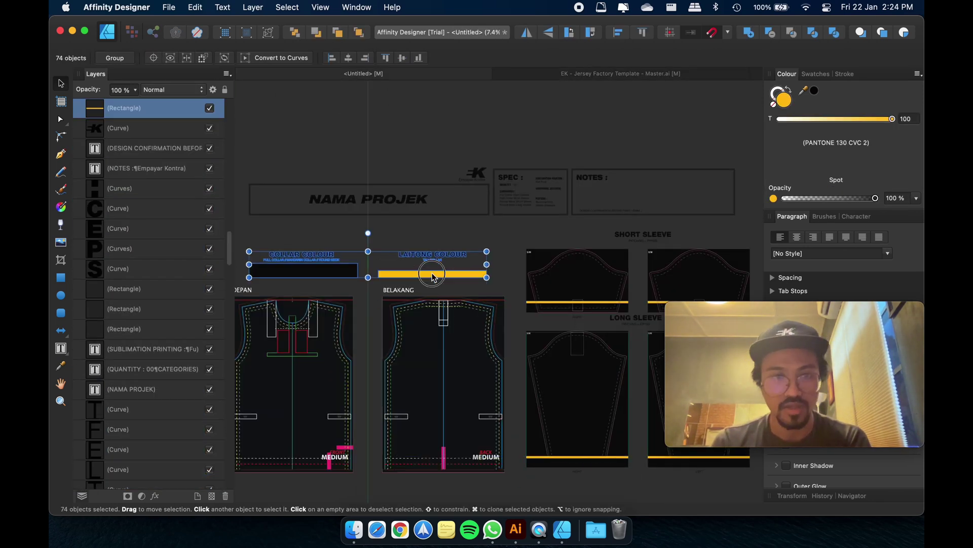
click(415, 169)
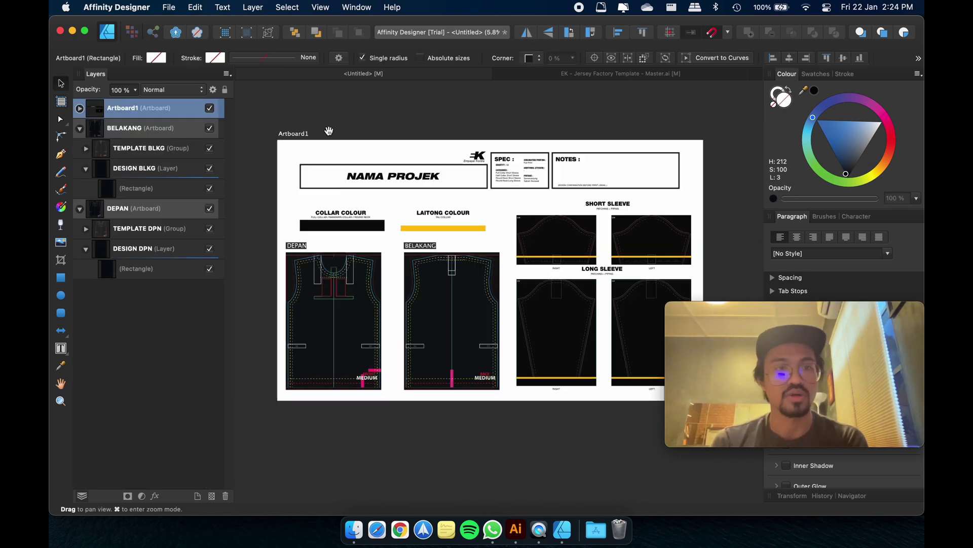
Rename Artboard1, which encloses the whole layout, as OVERALL.
double_click(121, 108)
text(OVERA)
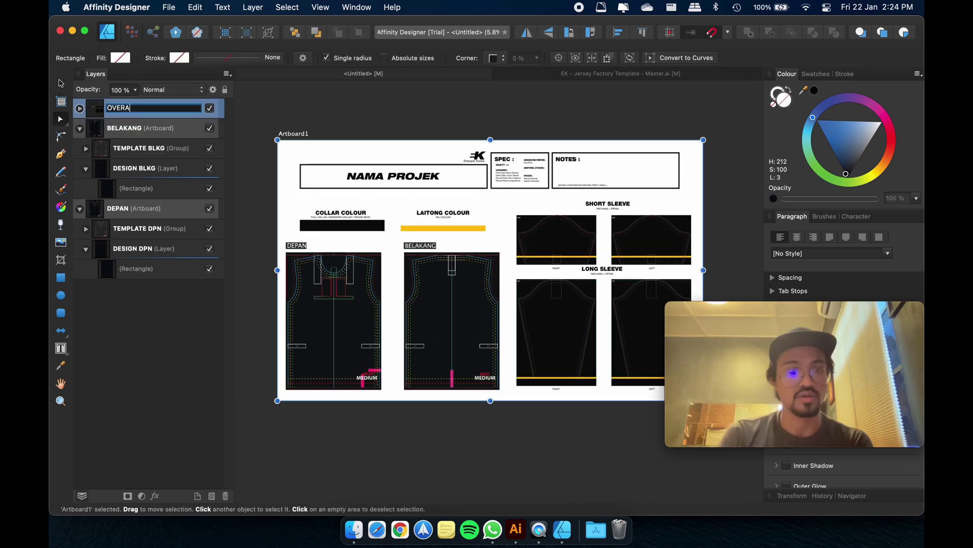
text(LL)
key(Return)
right_click(168, 104)
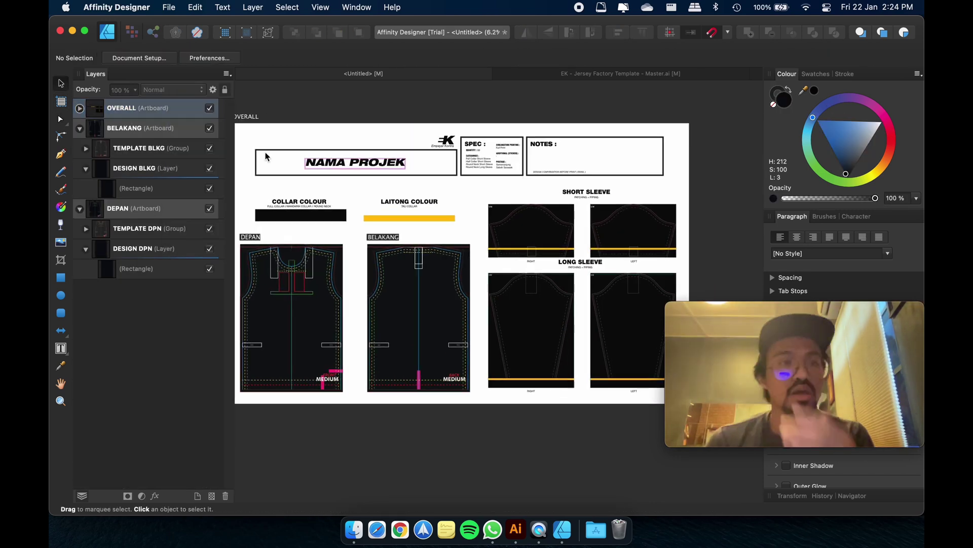
Replace the NAMA PROJEK title text with "R25 - 2021".
triple_click(399, 144)
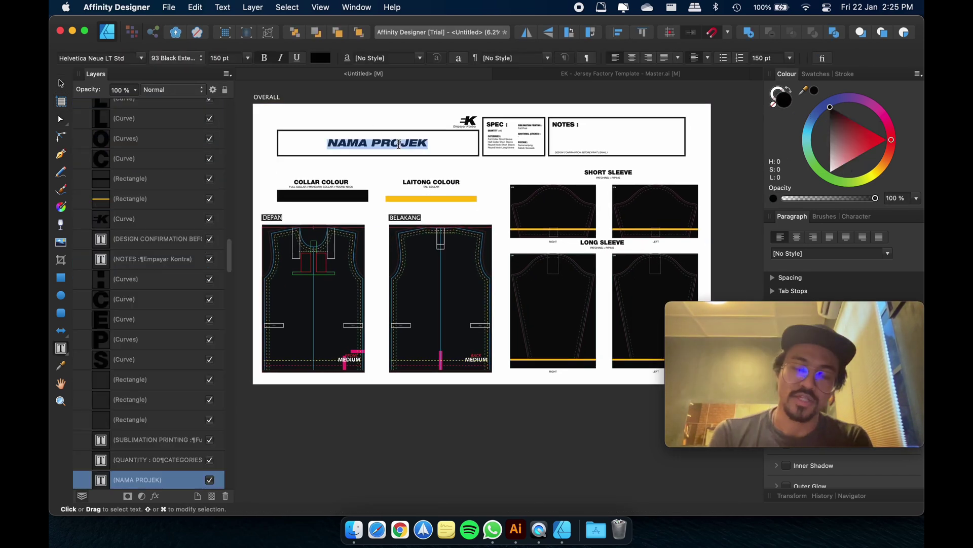
text(R25 - 20)
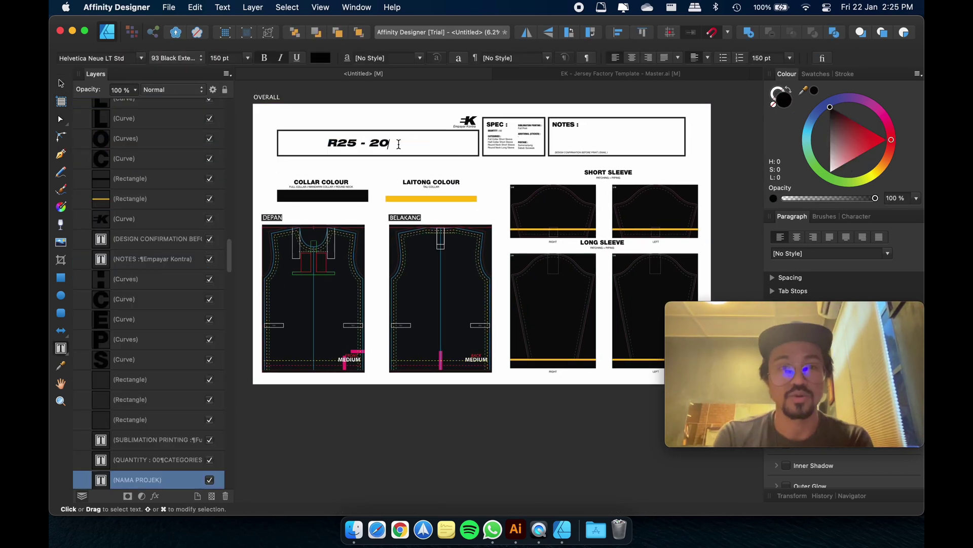
text(21)
key(Escape)
Select the loose layout objects, create an artboard enclosing the title block, jersey panels and sleeves, and collapse the artboards in the layer list.
scroll(499, 195, up, 3)
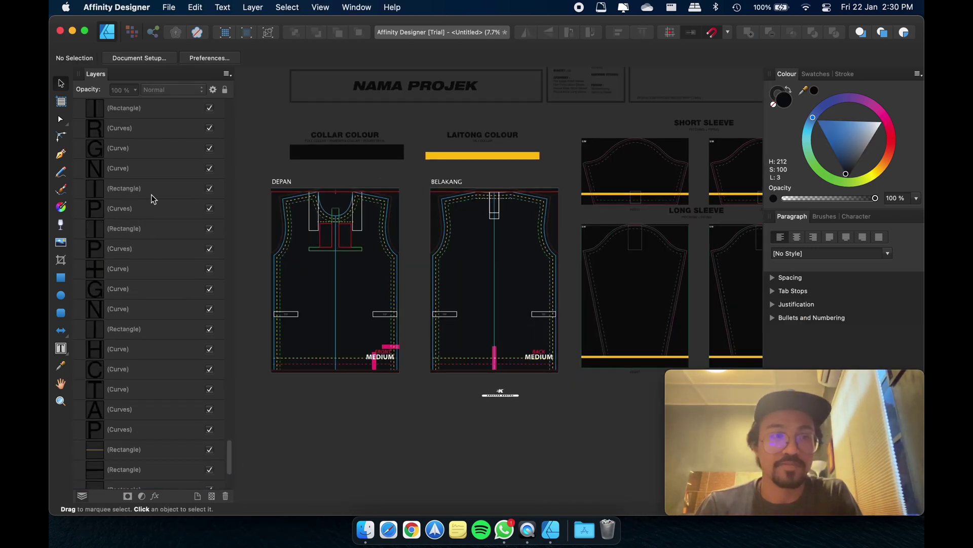
scroll(154, 199, up, 10)
click(150, 172)
scroll(147, 193, up, 5)
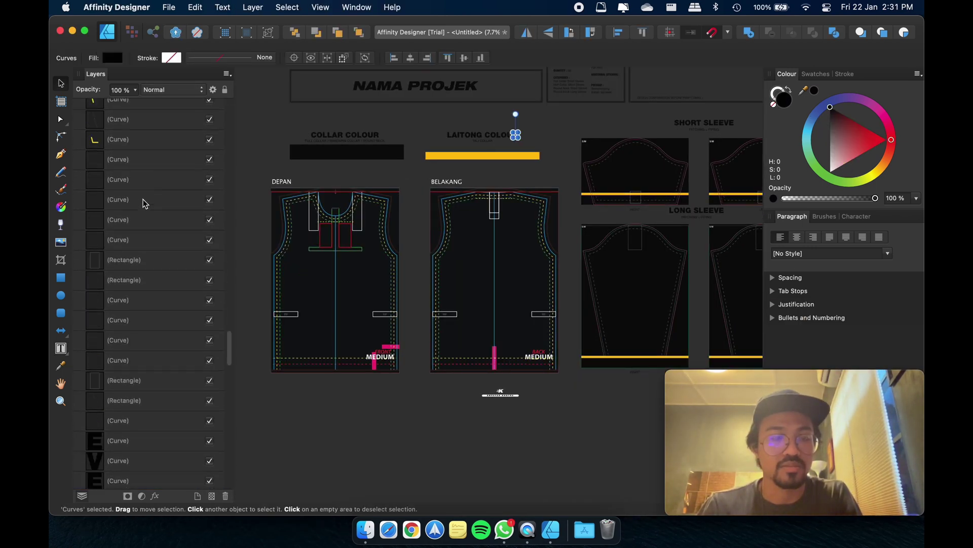
key(super+a)
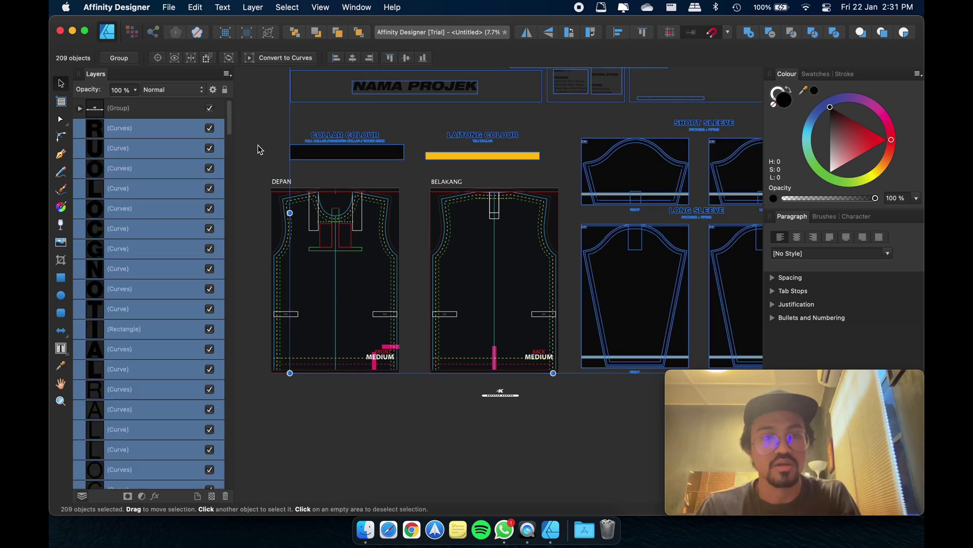
scroll(259, 149, down, 2)
drag(268, 91, 684, 347)
click(79, 108)
click(80, 108)
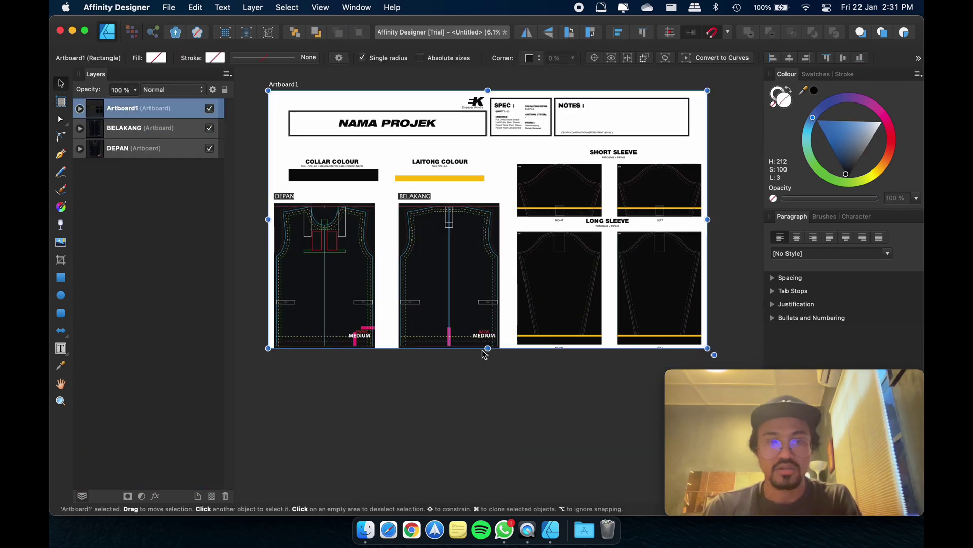
Extend the lower edge of Artboard1 slightly below the jersey panels and name the artboard OVERALL.
drag(487, 349, 487, 360)
text(OVERALL)
key(Return)
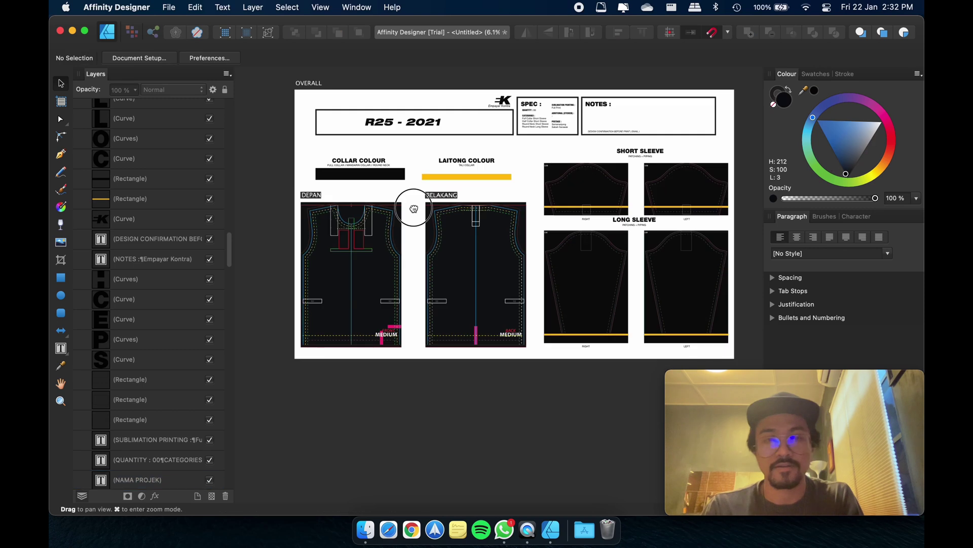
Save the document to the Desktop as "Factory Template (Affinity) - R25 2021".
key(super+s)
click(490, 110)
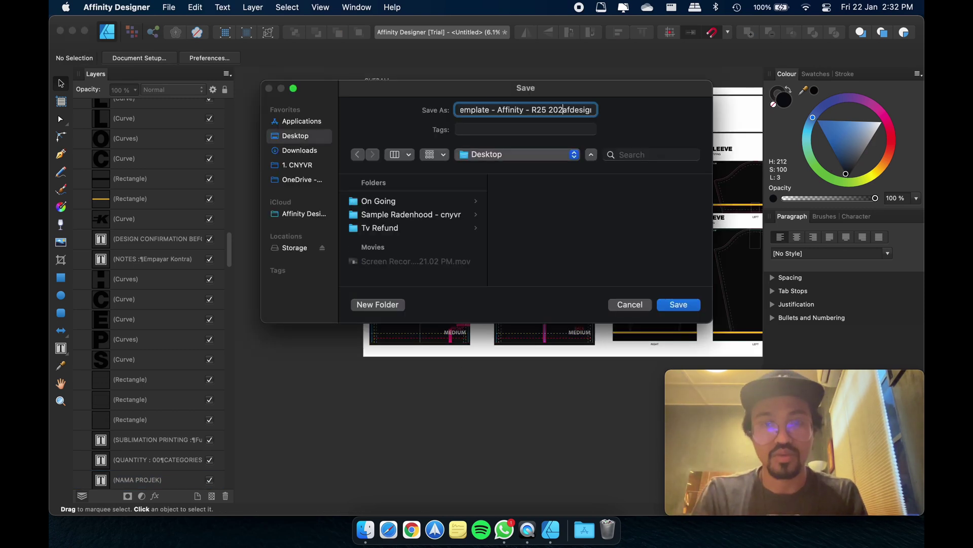
click(679, 304)
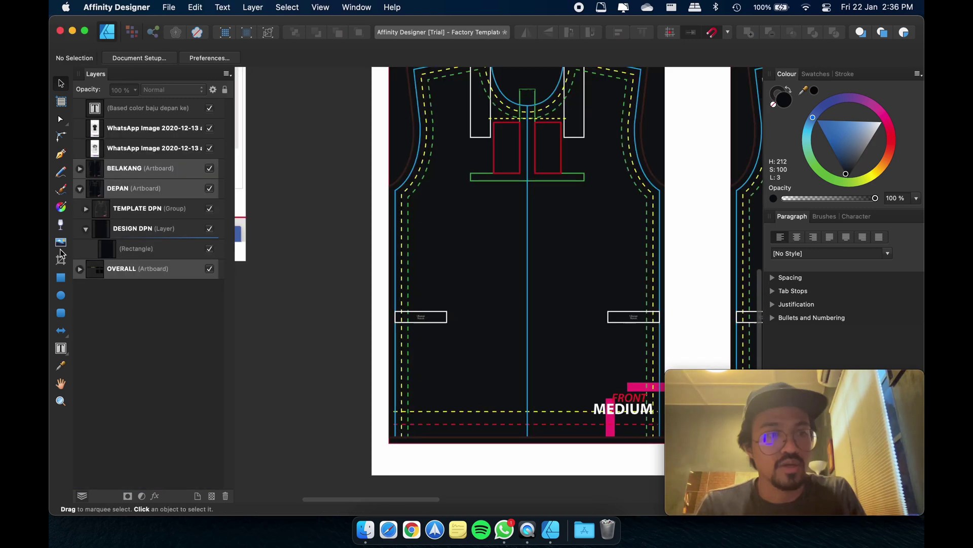
Draw a rectangle about 371 mm wide and 783 mm high over the left part of the DEPAN panel in the DESIGN DPN layer.
click(111, 248)
drag(550, 430, 567, 475)
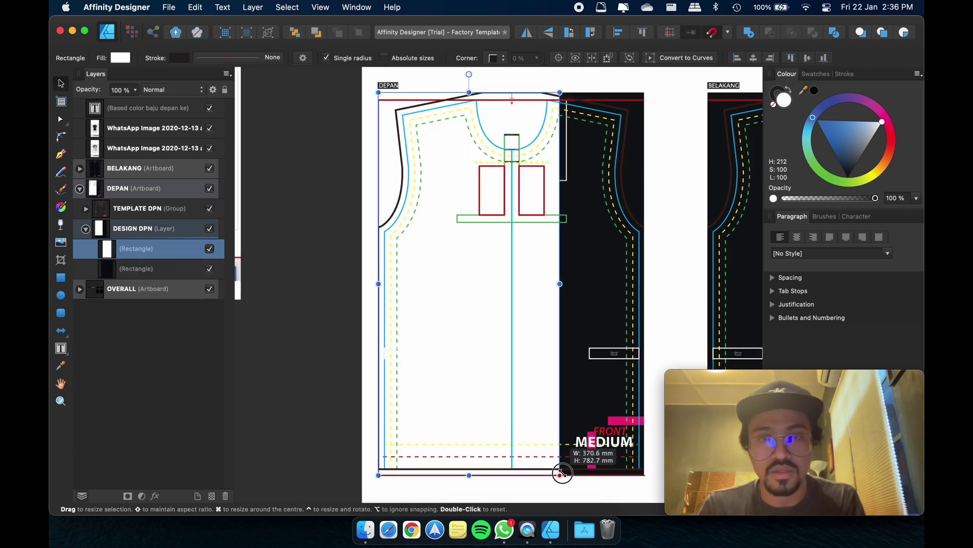
key(v)
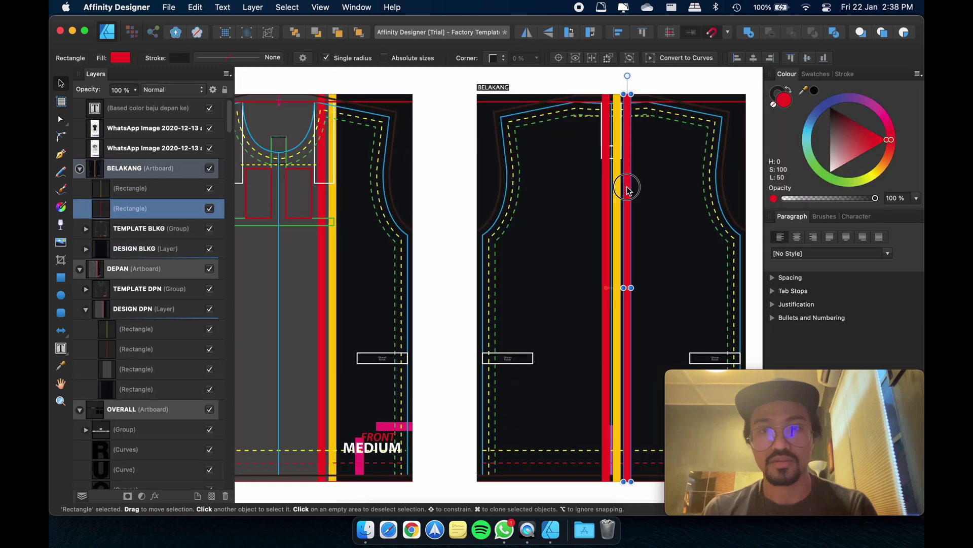
Duplicate the red vertical stripe on the BELAKANG artboard to build a grouped set of three vertical stripes.
key(super+j)
scroll(629, 181, up, 2)
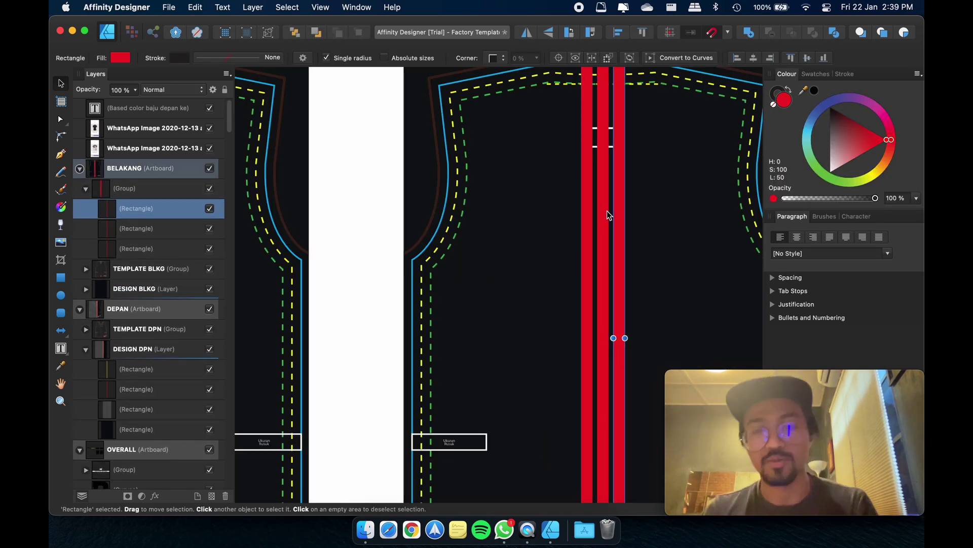
scroll(608, 215, down, 3)
click(548, 207)
scroll(419, 163, left, 5)
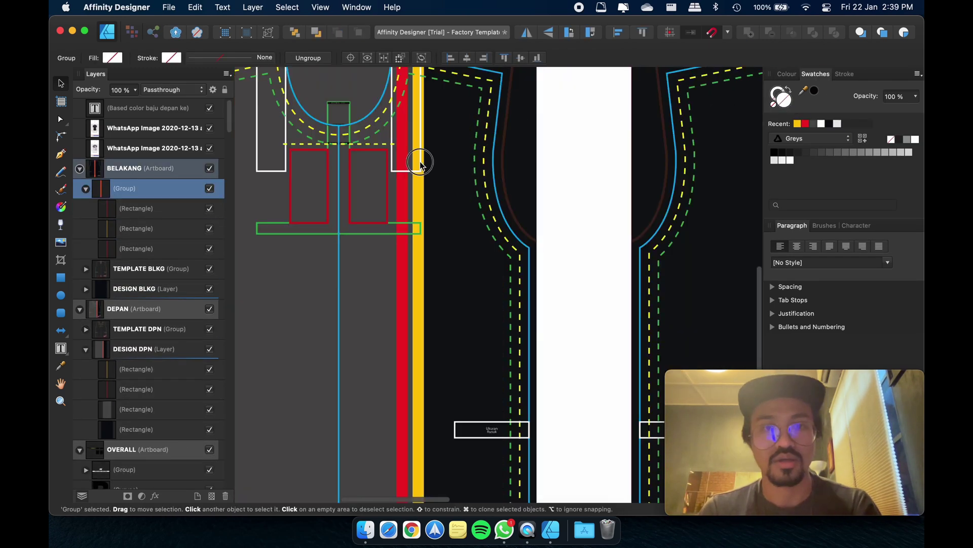
key(super+0)
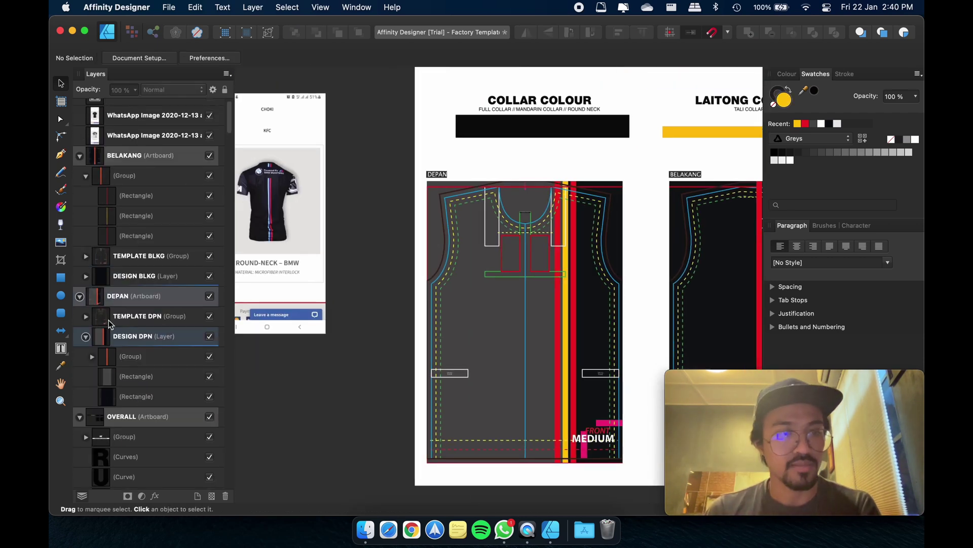
Add the artistic text "GENG 4.0++" across the front of the DEPAN panel in the DESIGN DPN layer.
click(110, 318)
scroll(304, 355, up, 3)
scroll(304, 387, down, 2)
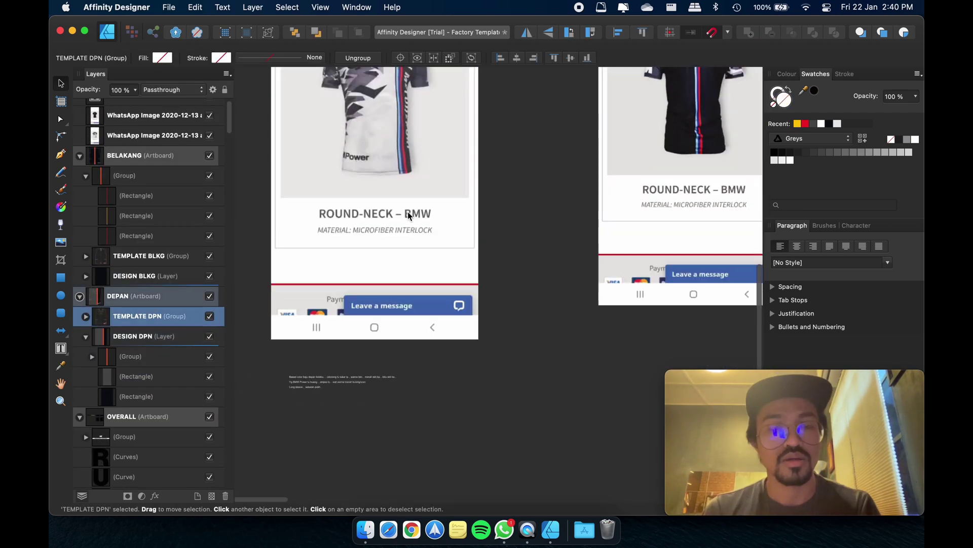
scroll(409, 215, up, 3)
scroll(549, 295, down, 5)
click(330, 285)
key(g)
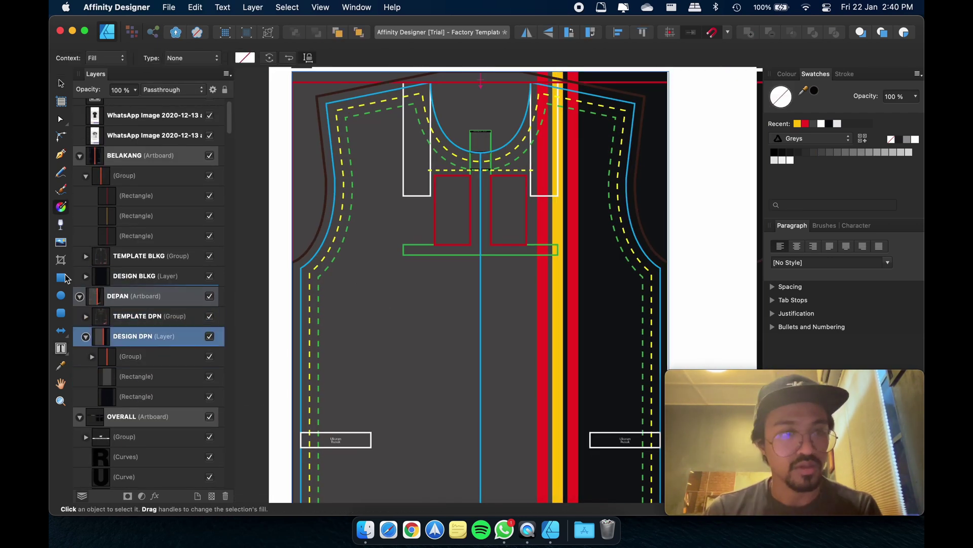
key(t)
drag(343, 256, 506, 298)
click(150, 343)
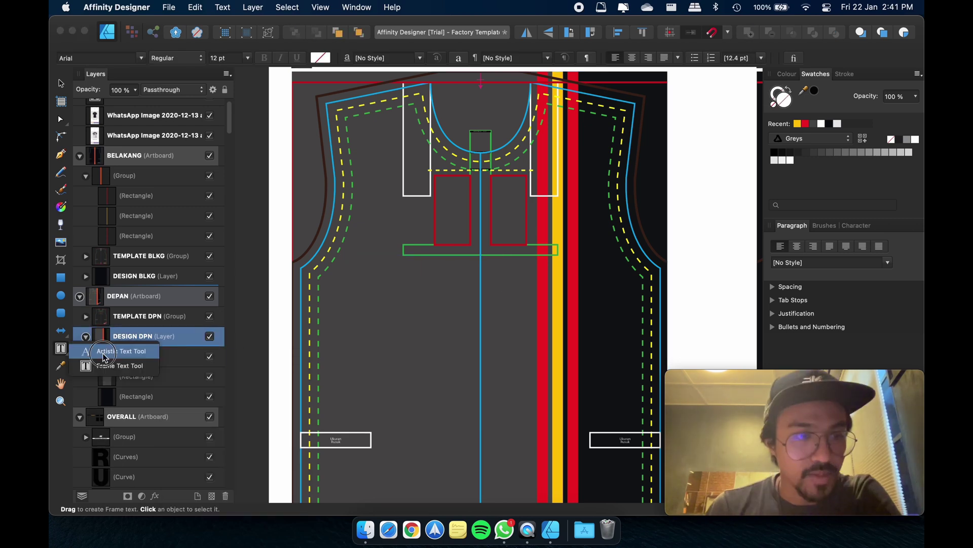
click(103, 351)
drag(364, 330, 366, 304)
text(GENG 4.0++)
Set the "GENG 4.0++" text in Helvetica Neue LT Std, 93 Black extended style, and rotate it clockwise beside the stripes.
click(100, 58)
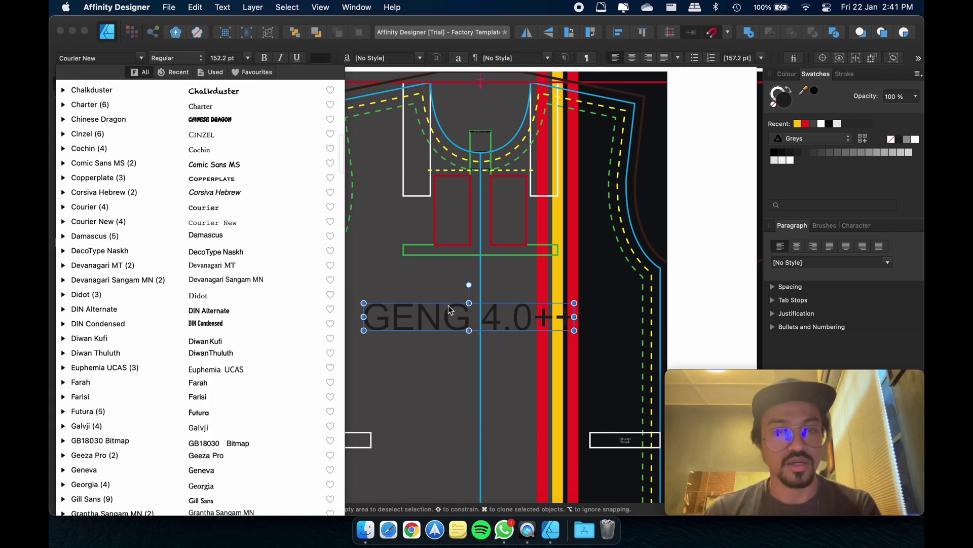
scroll(173, 304, down, 10)
click(173, 354)
scroll(171, 447, down, 5)
scroll(171, 446, down, 5)
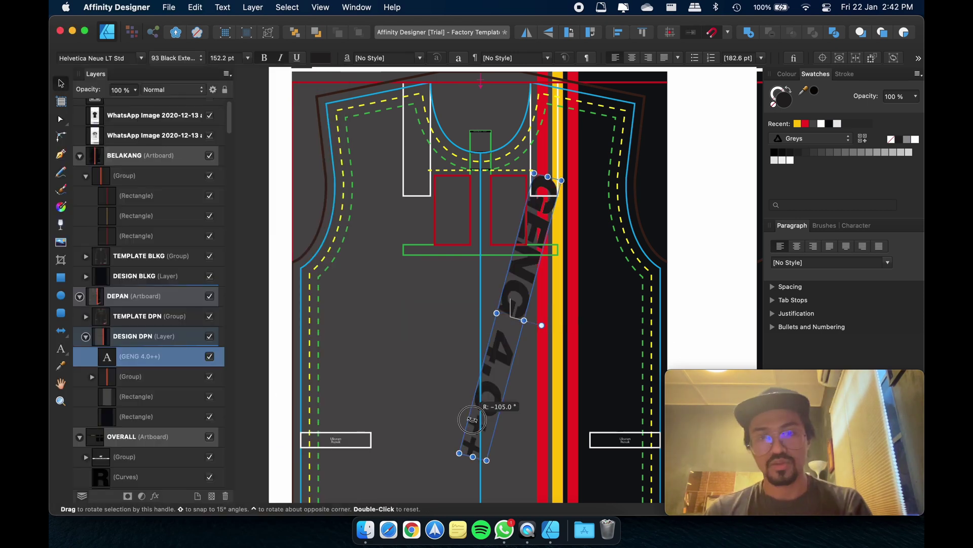
drag(495, 369, 591, 423)
scroll(595, 292, down, 3)
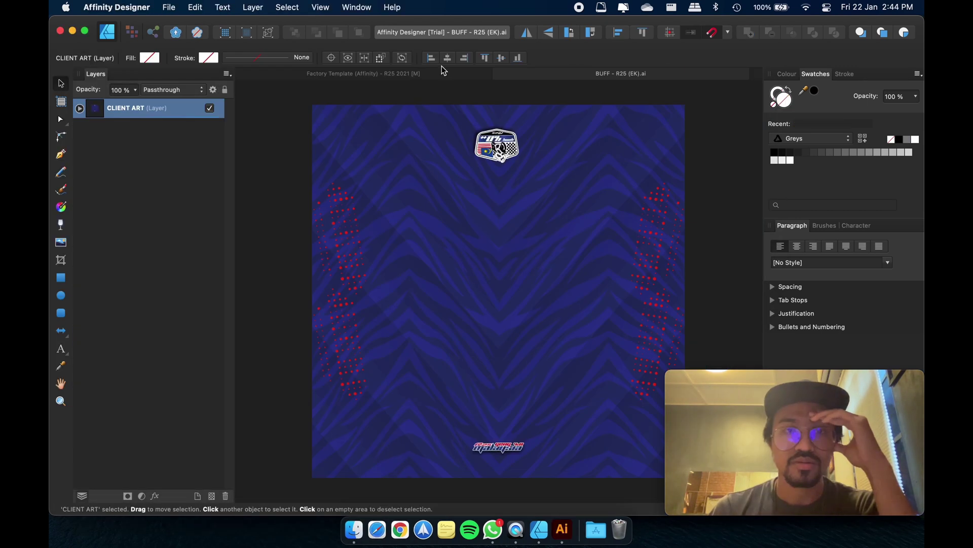
Quit Adobe Illustrator and inspect the curves of the lower wordmark in the BUFF - R25 (EK).ai artwork.
right_click(567, 536)
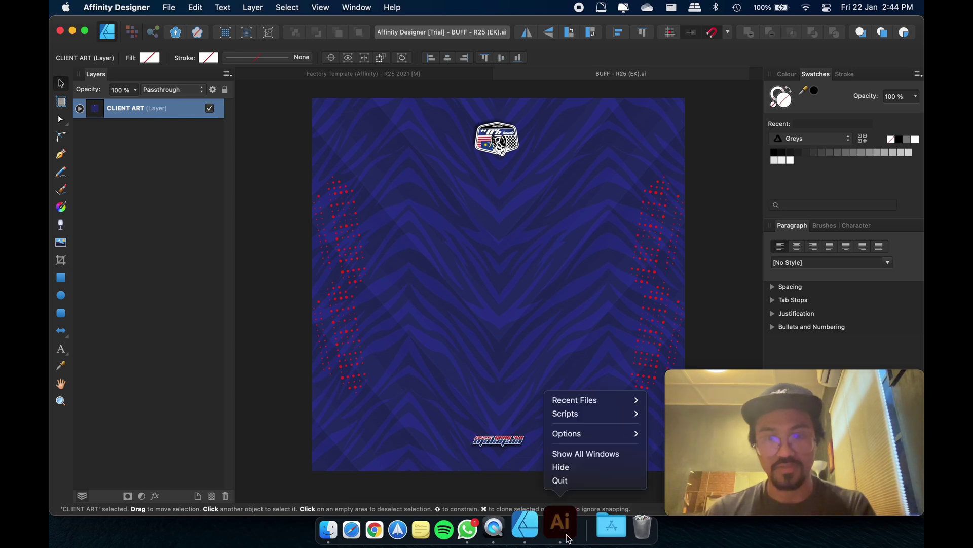
right_click(567, 525)
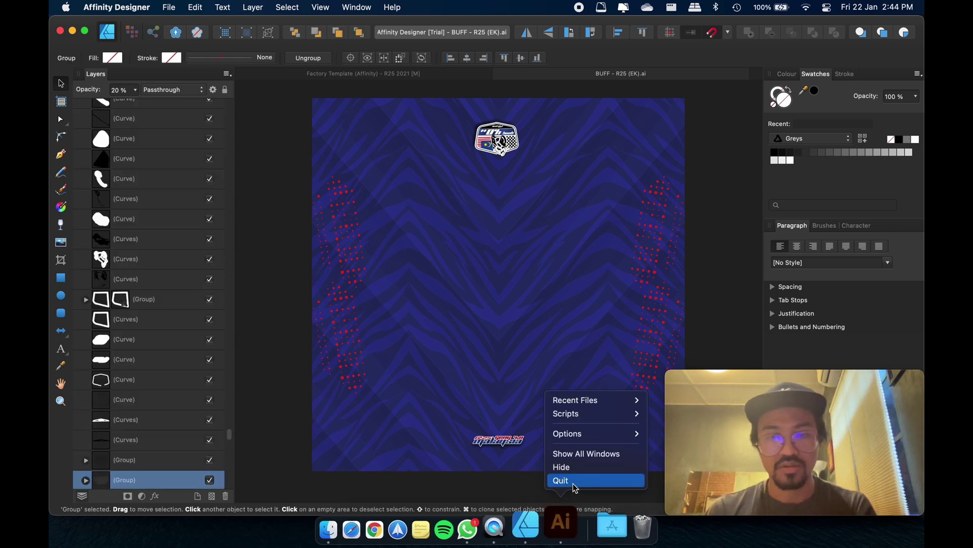
click(500, 440)
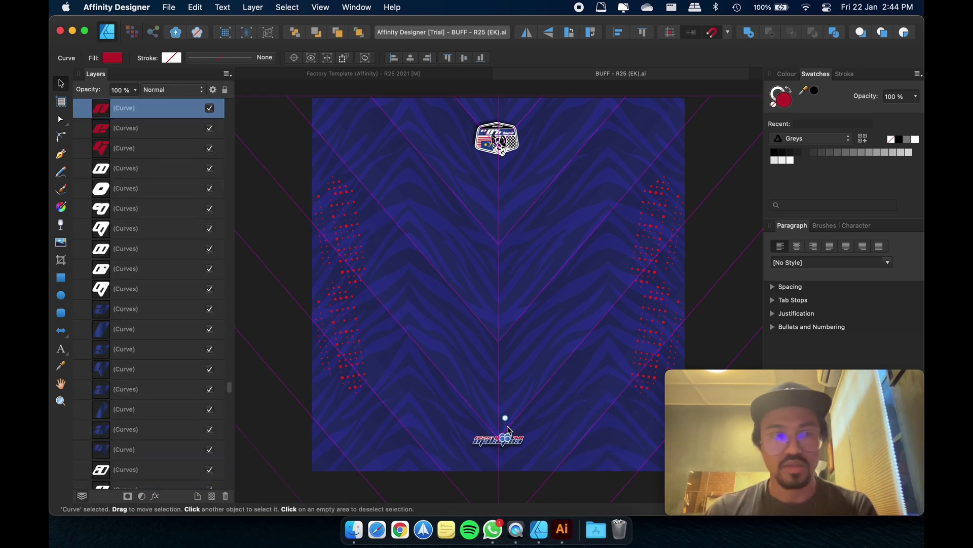
scroll(401, 359, up, 2)
click(282, 324)
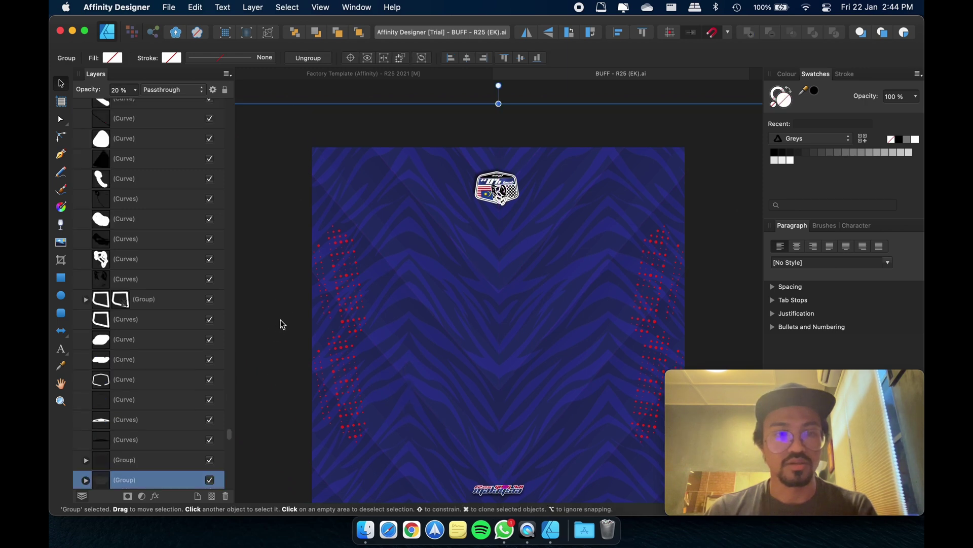
Delete the faint diagonal overlay and the middle section of the left red dot pattern from the buff artwork.
click(531, 339)
drag(285, 319, 650, 364)
drag(299, 270, 572, 359)
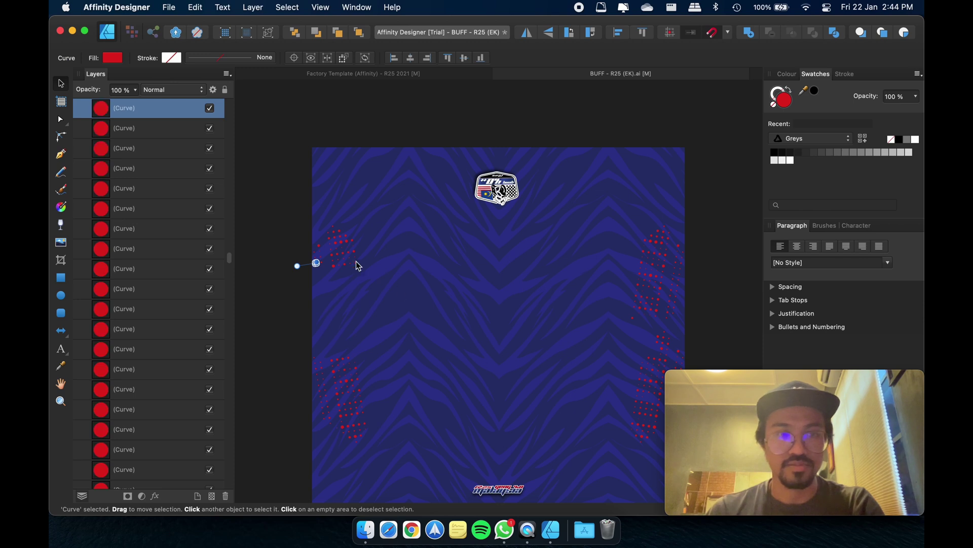
Select the badge with its surrounding stripe curves and move them off the buff artwork onto empty canvas.
click(322, 232)
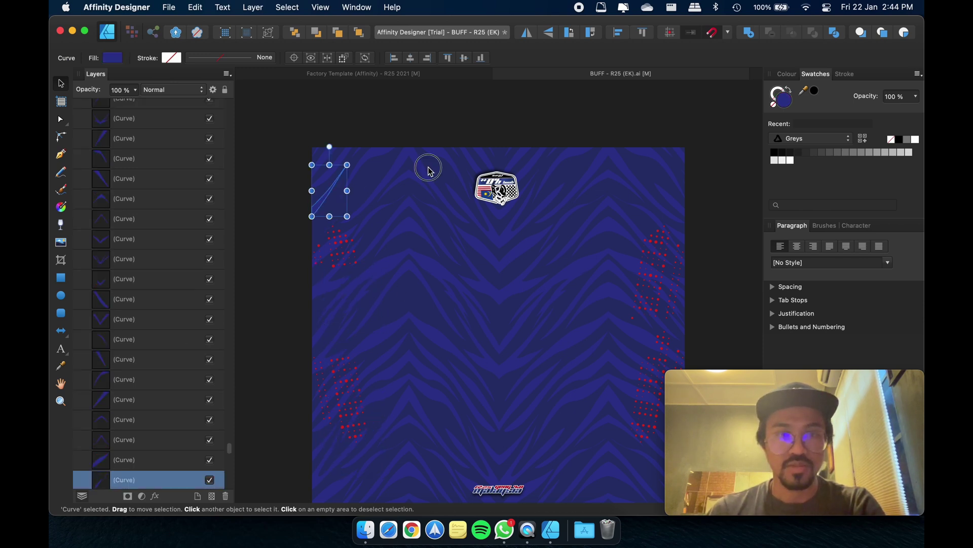
click(564, 231)
click(440, 152)
click(413, 114)
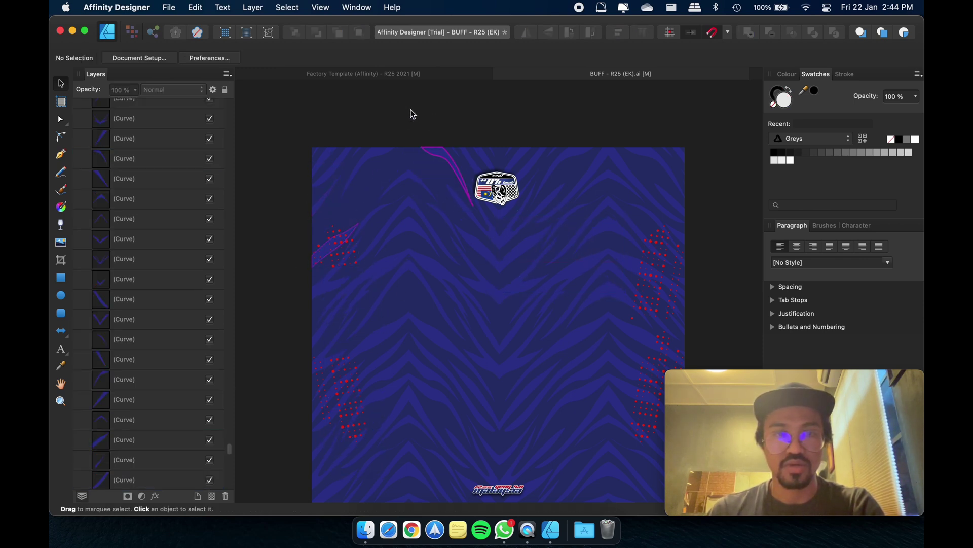
drag(541, 222, 558, 235)
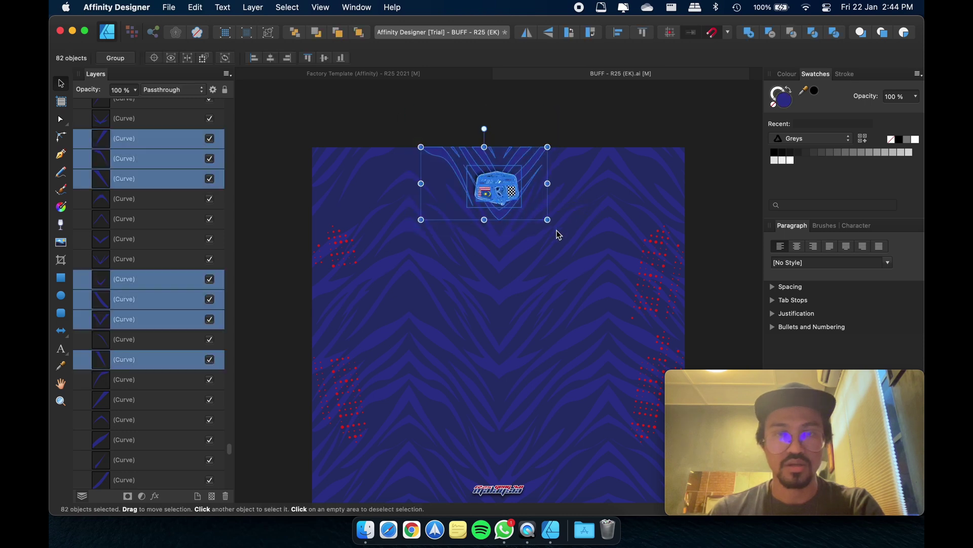
drag(497, 194, 411, 112)
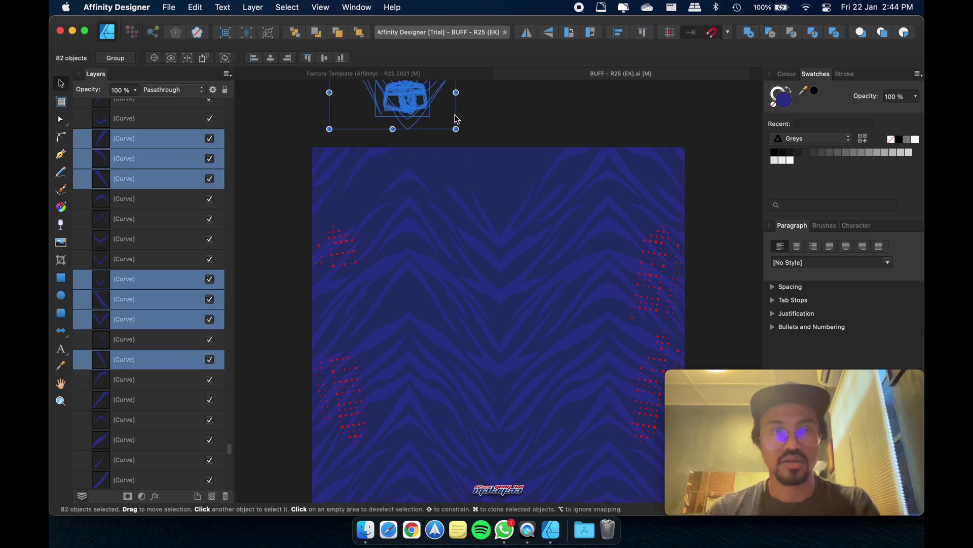
scroll(446, 152, up, 5)
scroll(446, 152, left, 3)
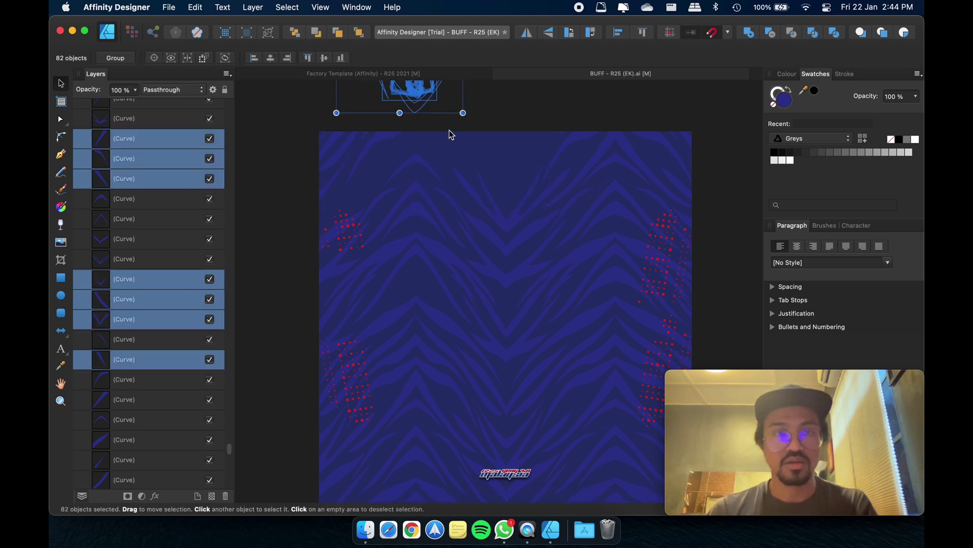
drag(440, 151, 280, 152)
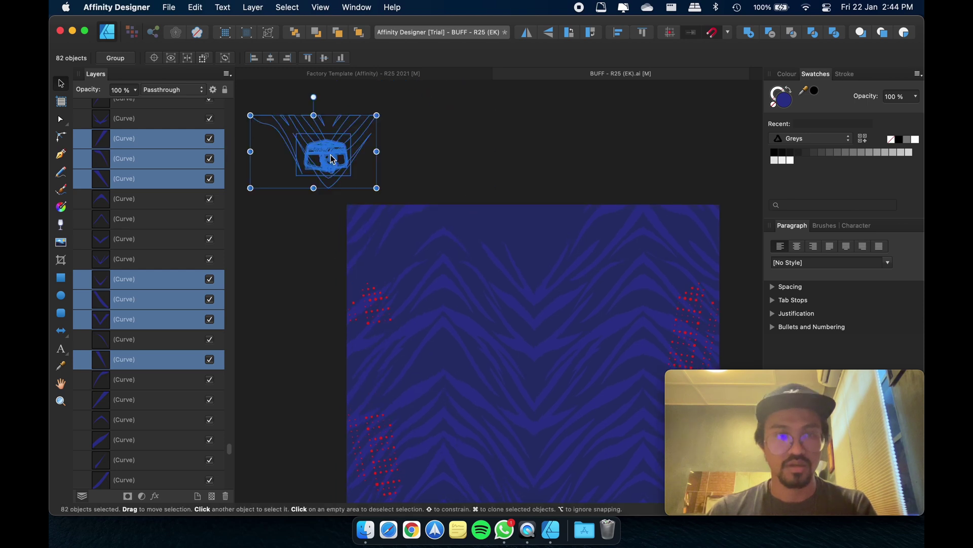
Cut the badge and stripe curves, paste them into a new layer above CLIENT ART, and place them beside the artwork.
key(super+z)
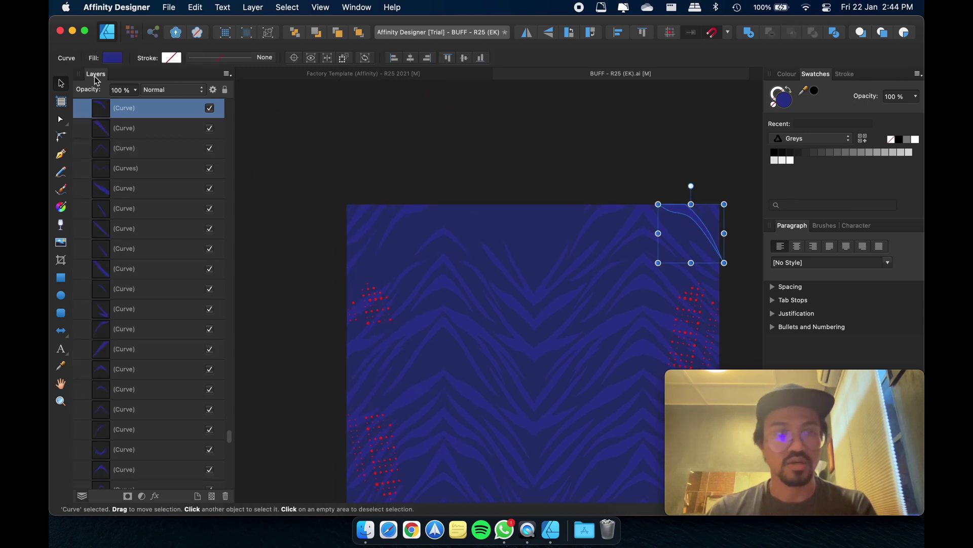
drag(228, 430, 206, 89)
click(137, 116)
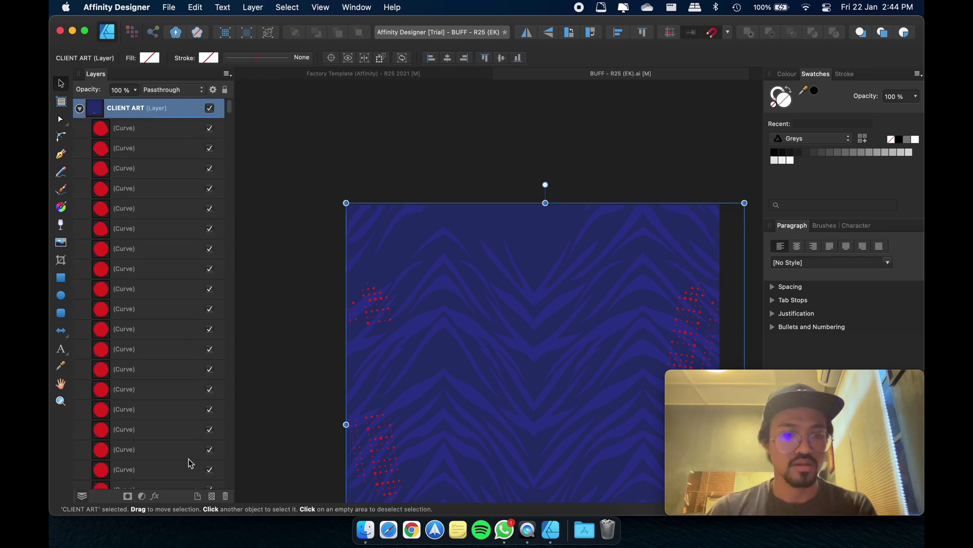
click(198, 496)
click(331, 175)
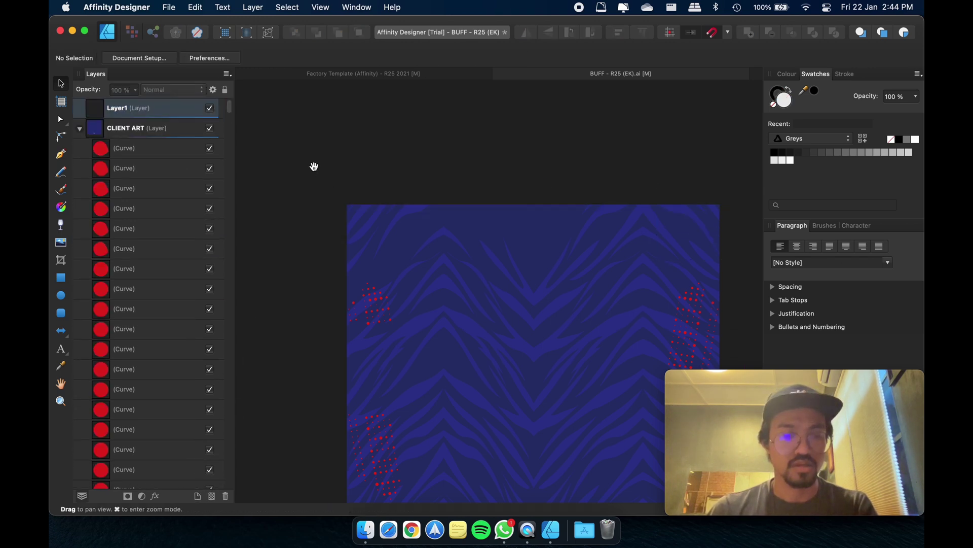
scroll(348, 206, left, 5)
key(super+v)
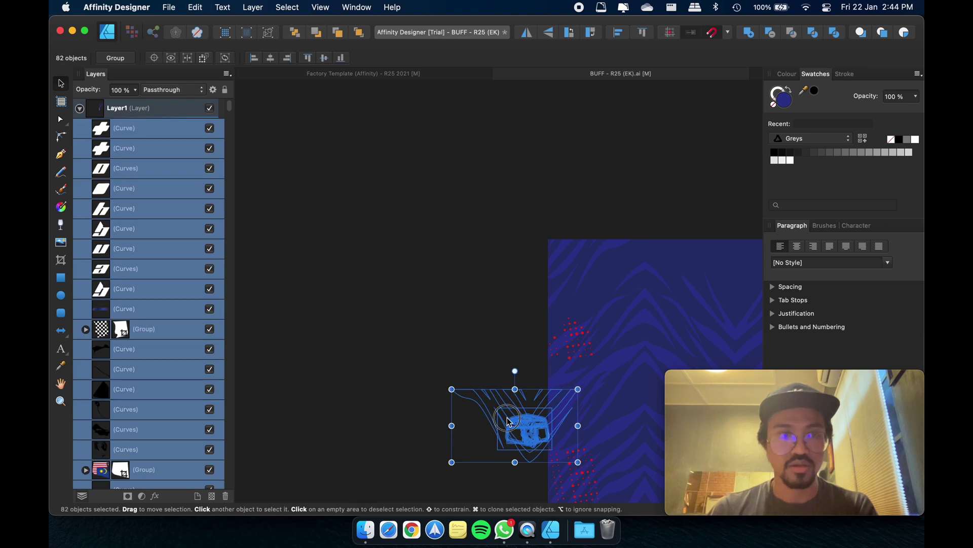
drag(509, 420, 444, 386)
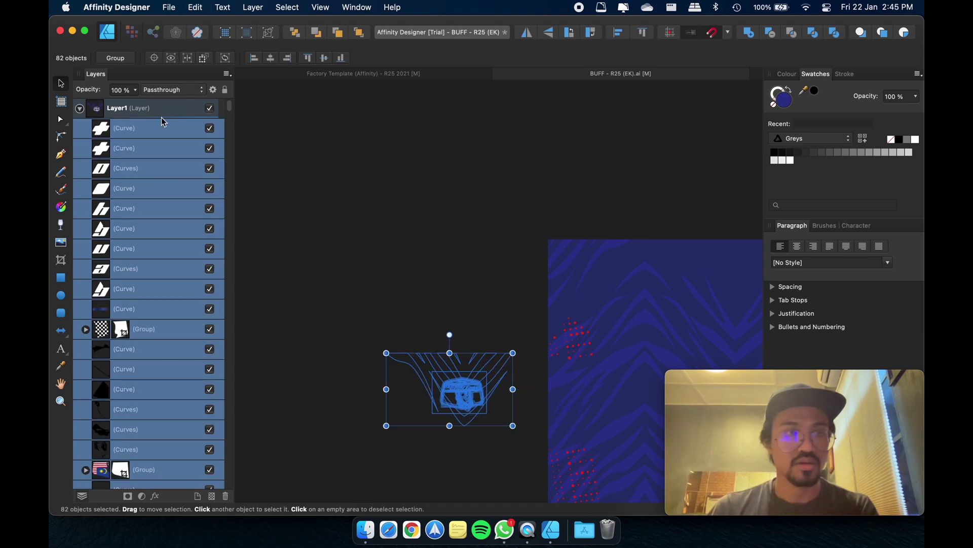
Select individual pieces of the pasted artwork and delete three of the stripe curves around the badge.
click(359, 243)
drag(359, 244, 533, 457)
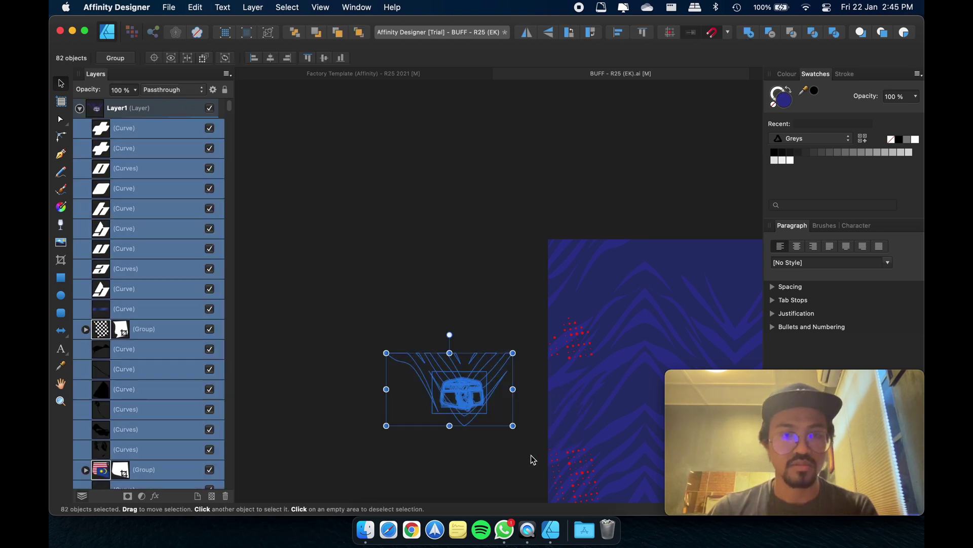
click(520, 451)
drag(479, 372, 491, 371)
click(467, 363)
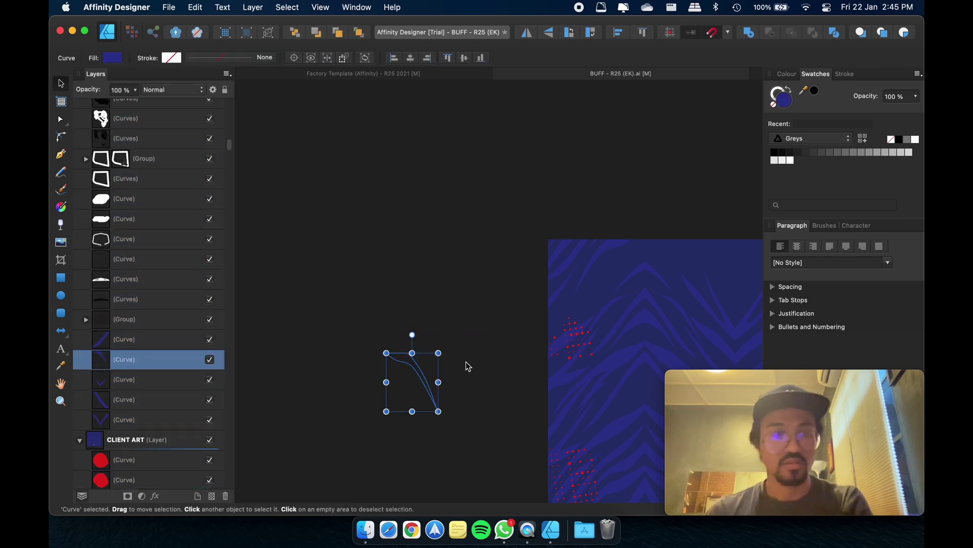
Select all the remaining badge and stripe pieces beside the artwork and bring them to the front.
drag(348, 310, 476, 441)
right_click(473, 411)
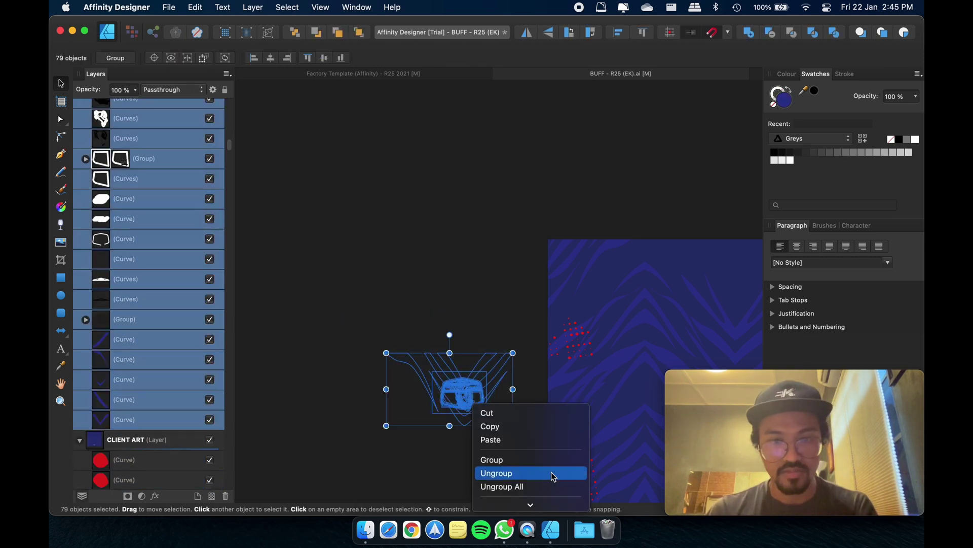
scroll(537, 467, down, 5)
mouse_move(578, 301)
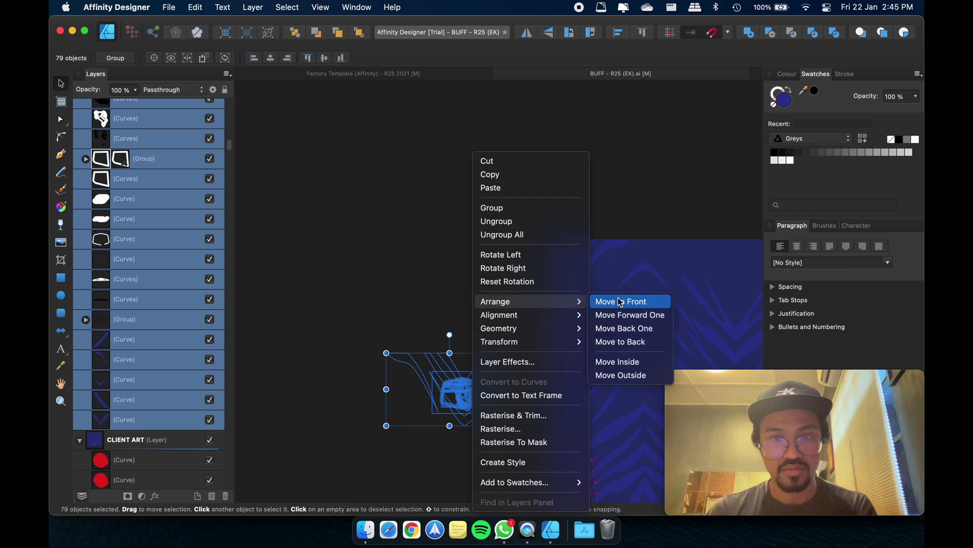
click(624, 302)
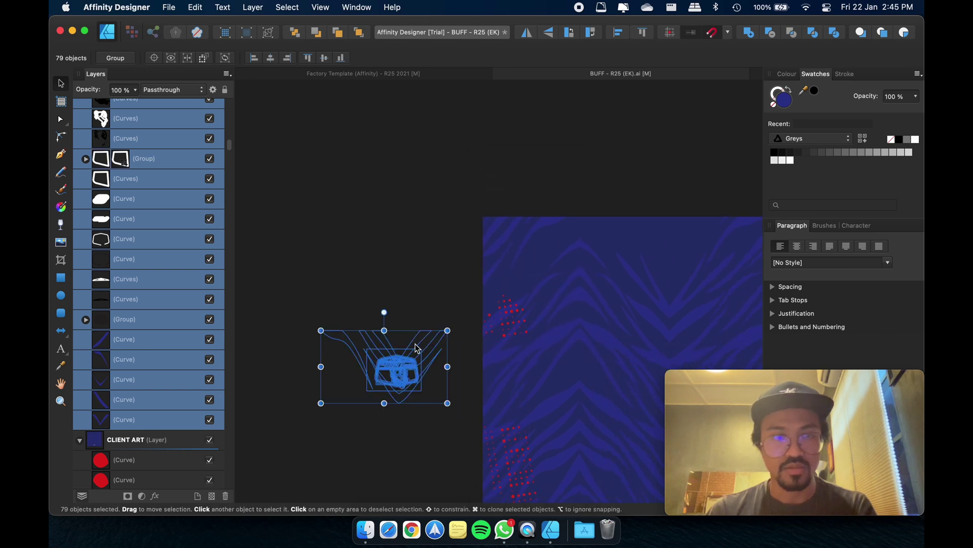
Place the badge and its stripes over the buff artwork and pull the navy background rectangle out from behind the zebra stripes.
drag(417, 343, 602, 322)
scroll(487, 189, right, 5)
scroll(487, 190, down, 1)
drag(311, 180, 590, 273)
click(419, 312)
drag(419, 312, 597, 380)
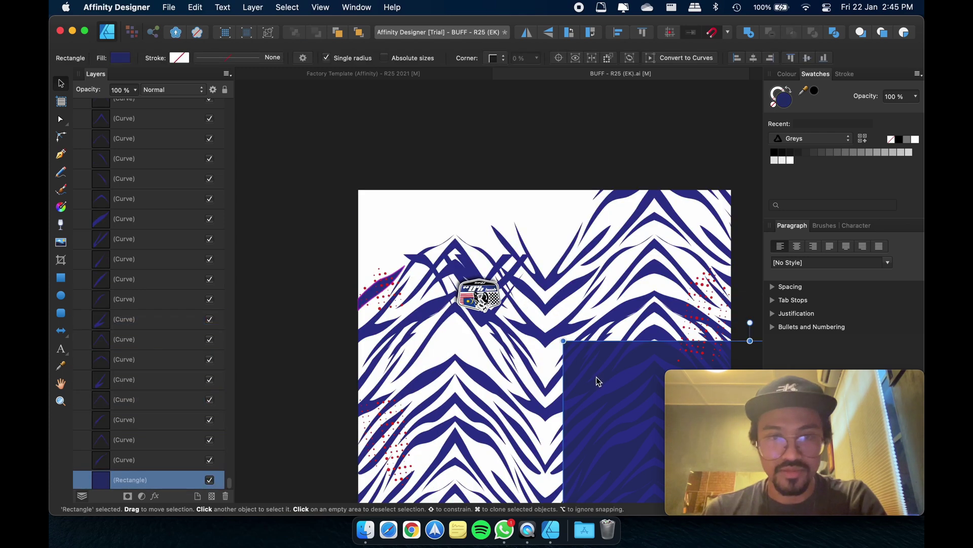
Restack and remove the stripe curves overlapping the area above the badge.
click(552, 226)
key(super+shift+bracketright)
scroll(551, 223, down, 4)
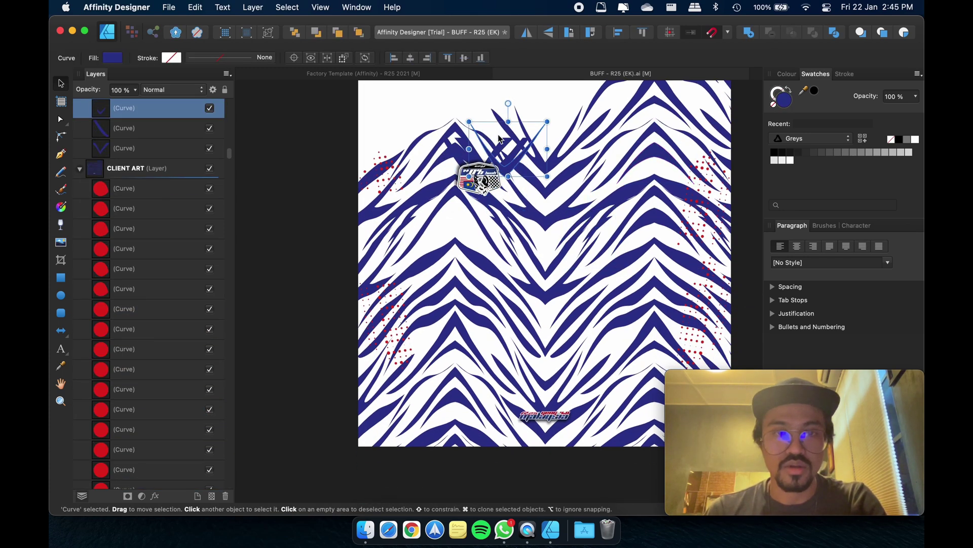
key(super+shift+bracketleft)
drag(415, 104, 540, 227)
click(454, 136)
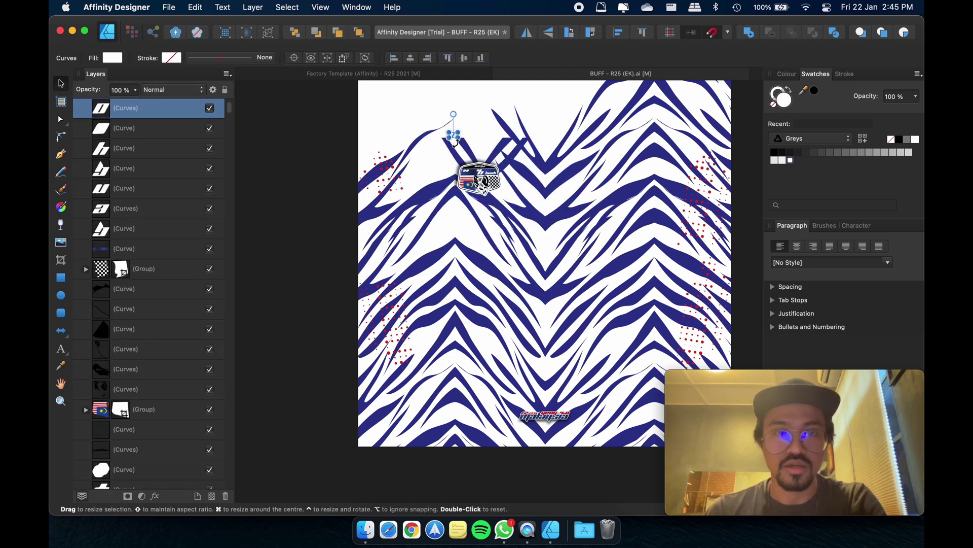
scroll(469, 158, up, 5)
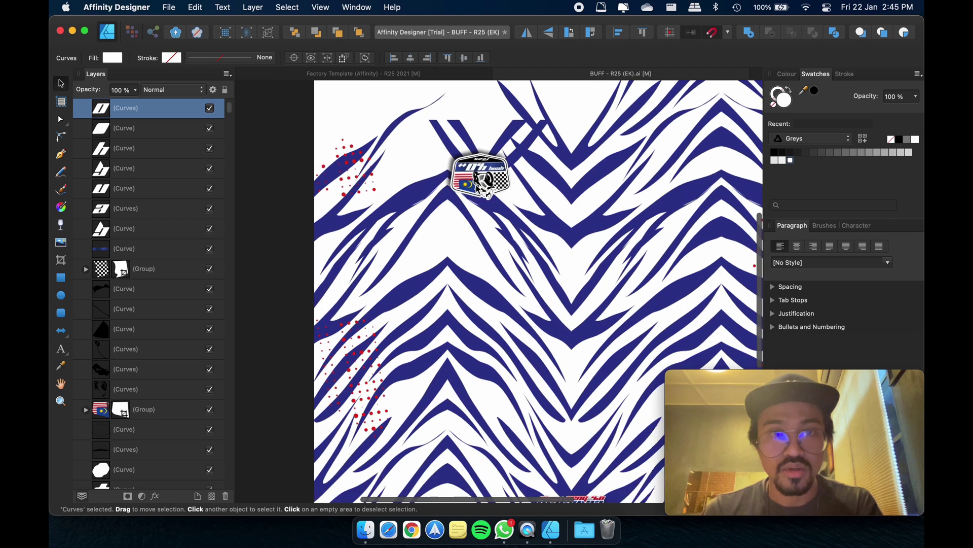
Delete the zebra stripe curves beside and directly below the badge one after another.
click(544, 247)
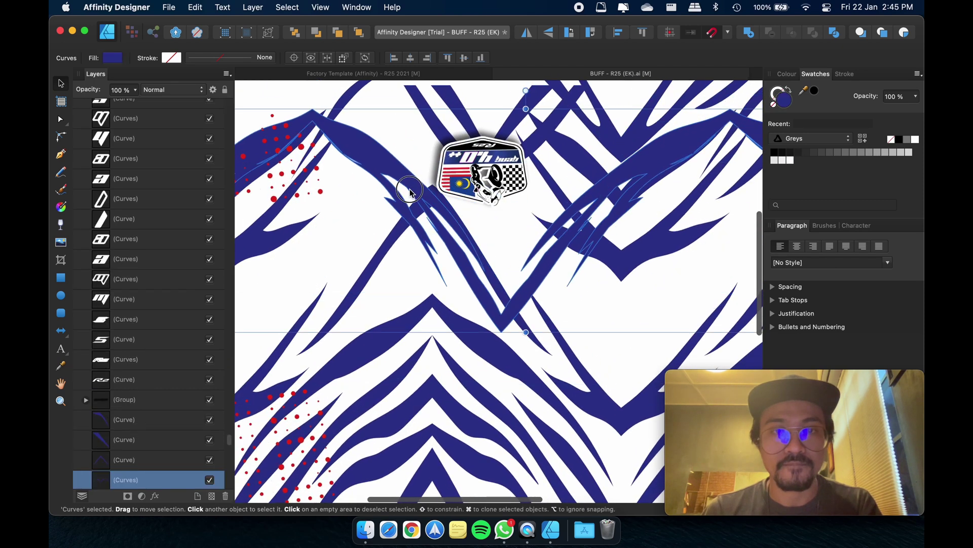
click(442, 274)
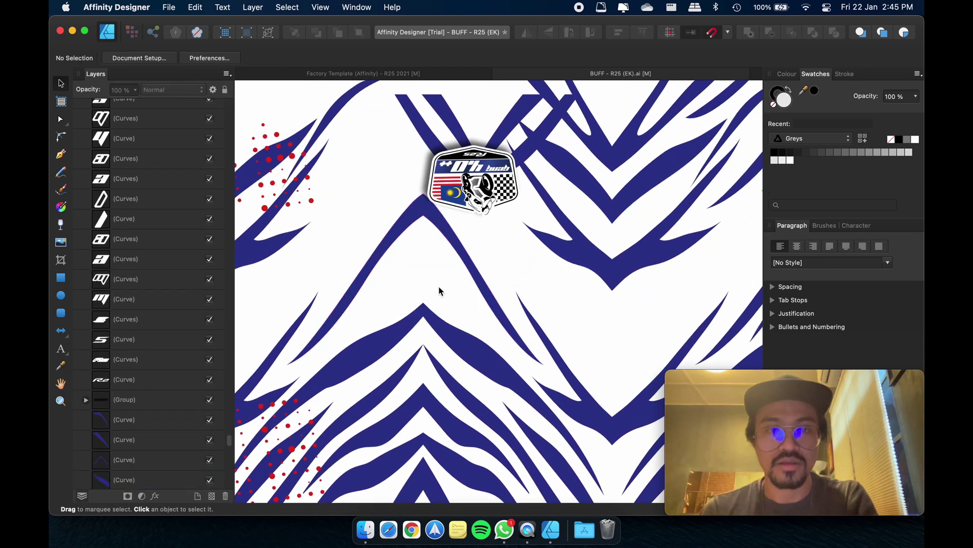
click(467, 256)
key(Delete)
click(581, 244)
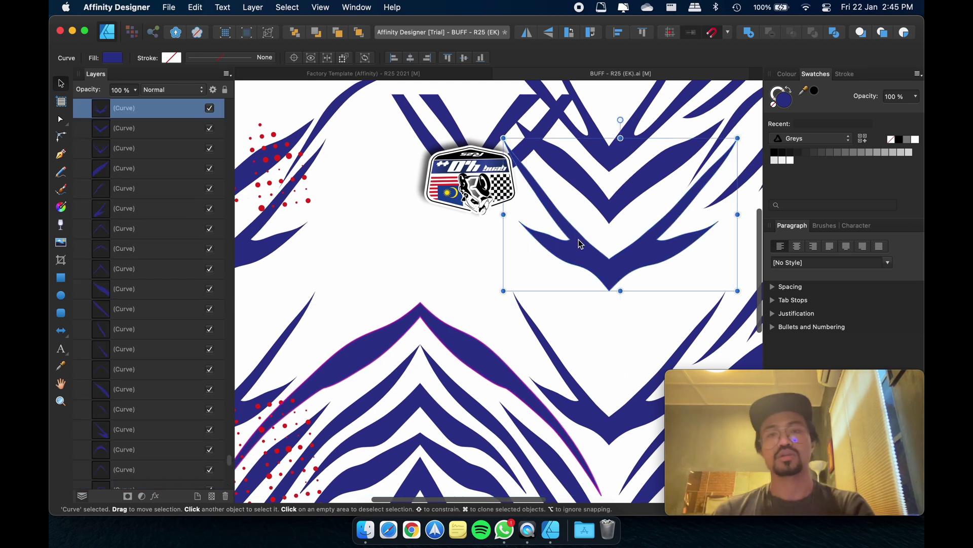
key(Delete)
click(557, 193)
click(561, 195)
key(Delete)
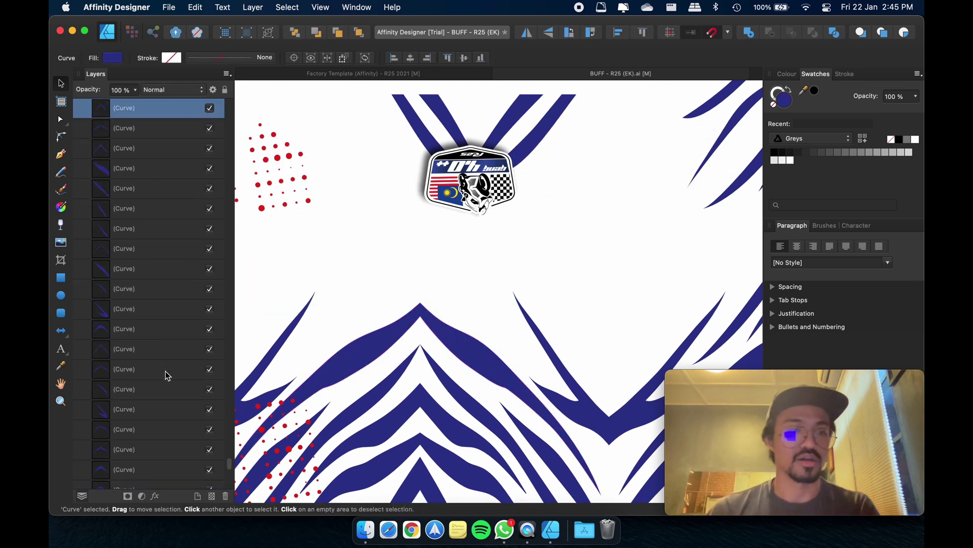
Select the long runs of remaining zebra stripe curves in the layer list and delete them, keeping the lettering curves.
shift+click(194, 368)
key(Delete)
scroll(147, 284, down, 5)
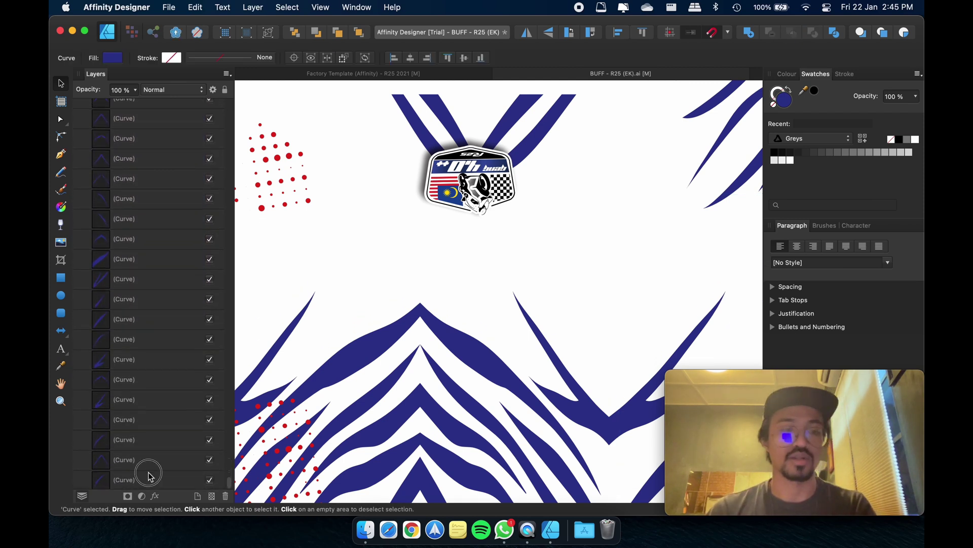
shift+click(151, 477)
key(Delete)
scroll(111, 256, up, 1)
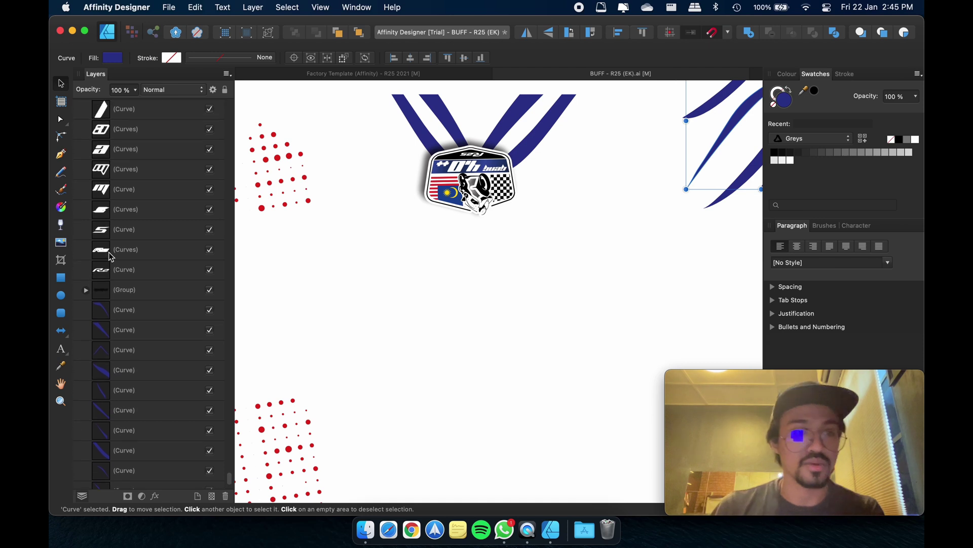
Delete the diagonal stripe pieces attached to the top of the badge.
click(143, 270)
drag(586, 277, 376, 56)
key(Delete)
key(Delete)
key(Delete)
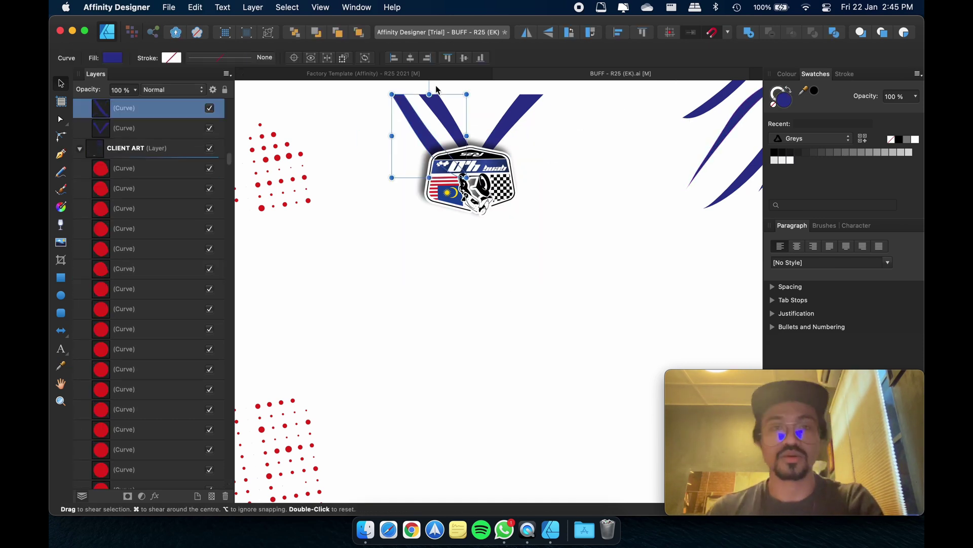
Select all the badge pieces, move them to clear space, rotate them 180 degrees upright and group them.
drag(343, 91, 495, 239)
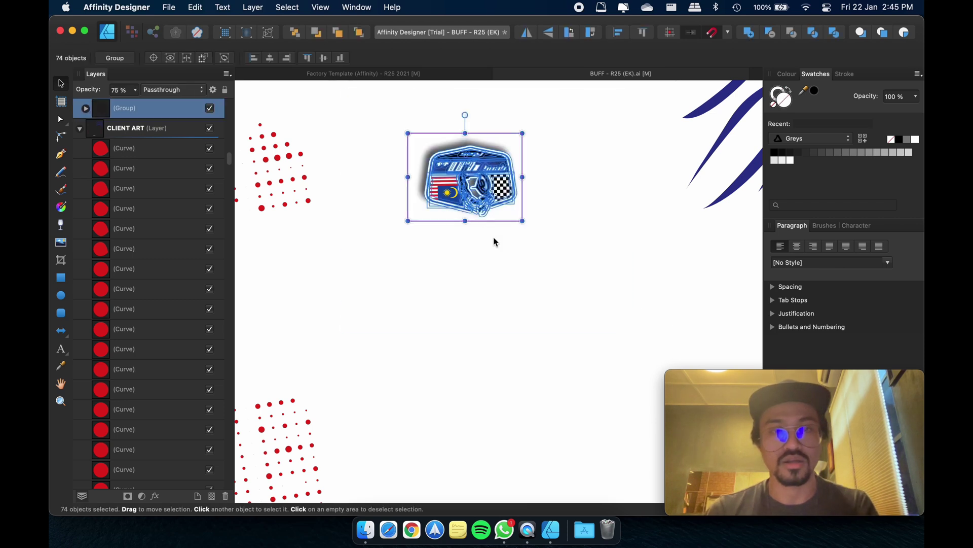
drag(456, 187, 519, 244)
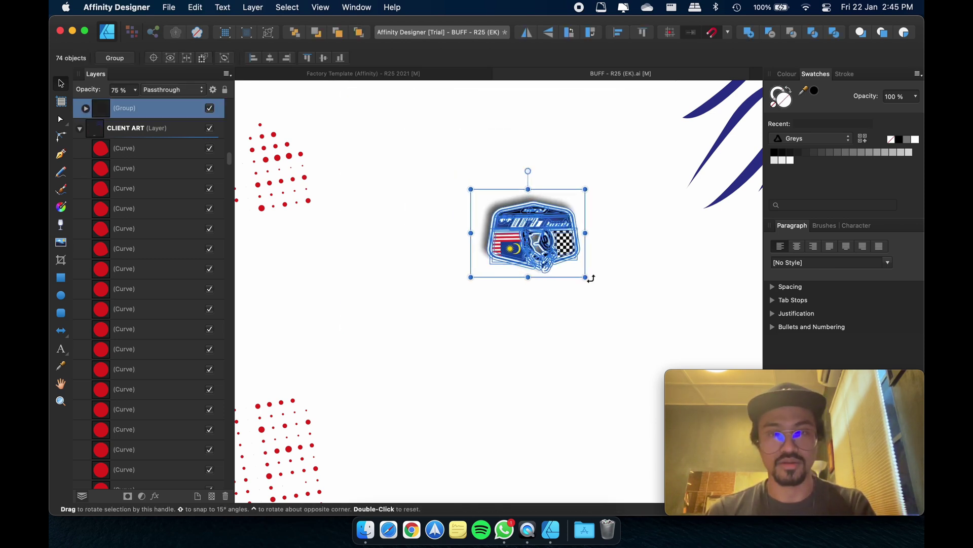
drag(591, 279, 440, 172)
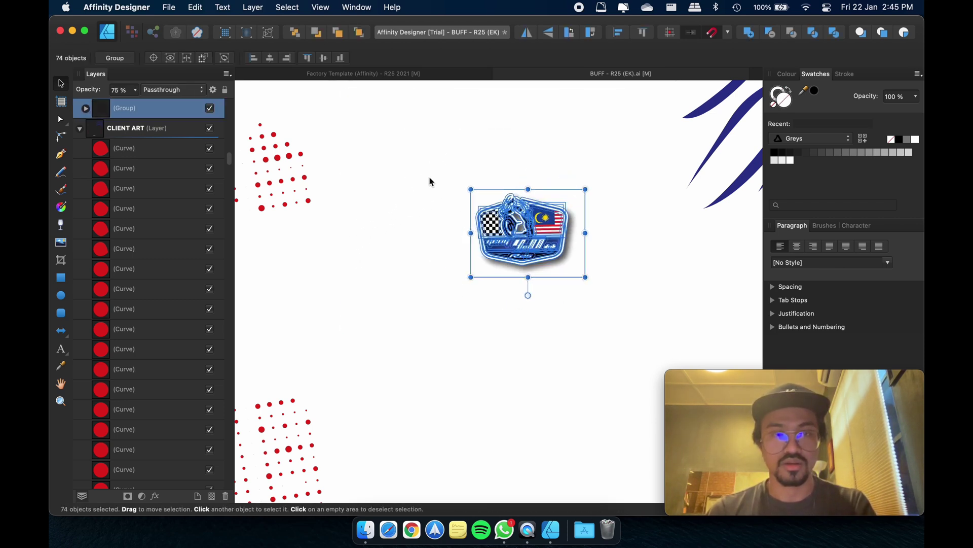
scroll(147, 241, down, 5)
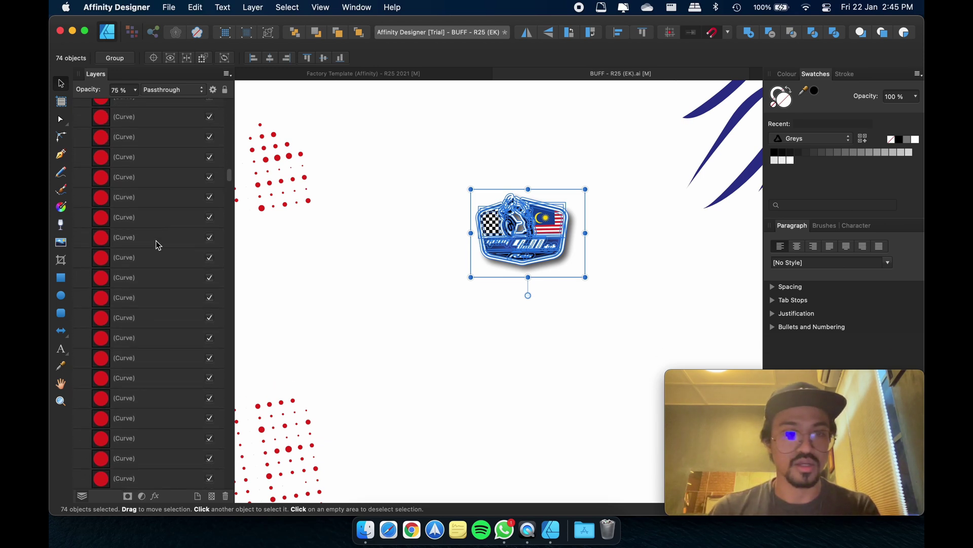
key(ctrl+g)
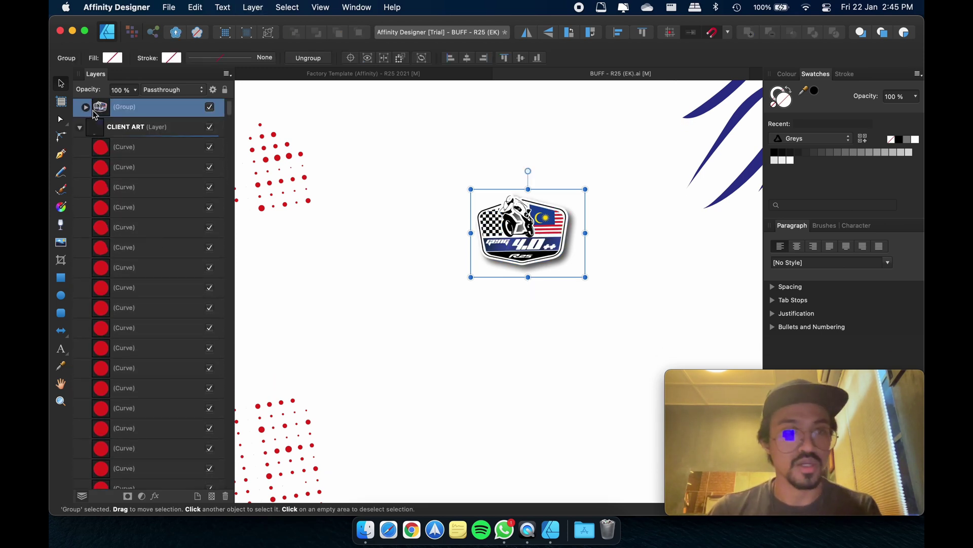
Find the 75% opacity shadow group inside the badge group, delete it, and select the remaining badge artwork as one group.
click(86, 107)
scroll(127, 213, down, 2)
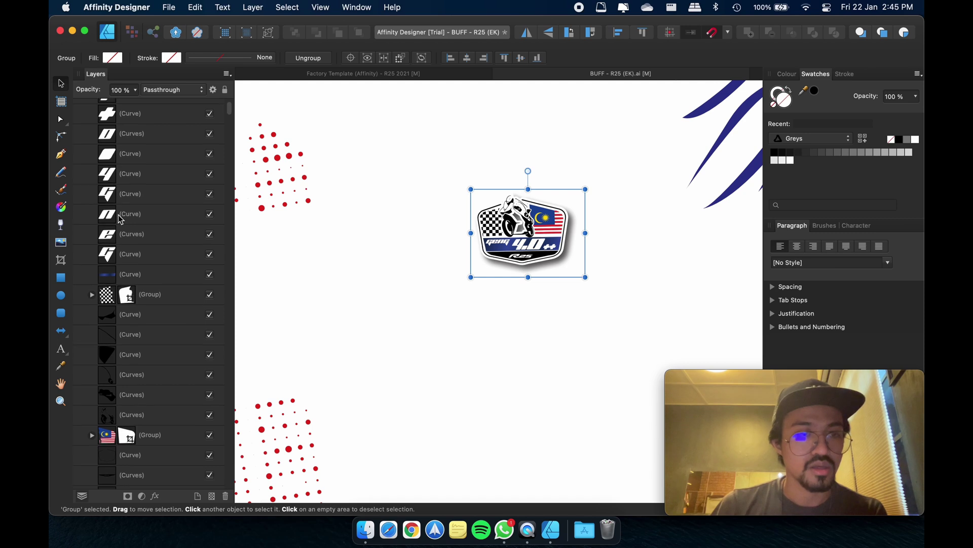
click(134, 228)
scroll(135, 226, down, 1)
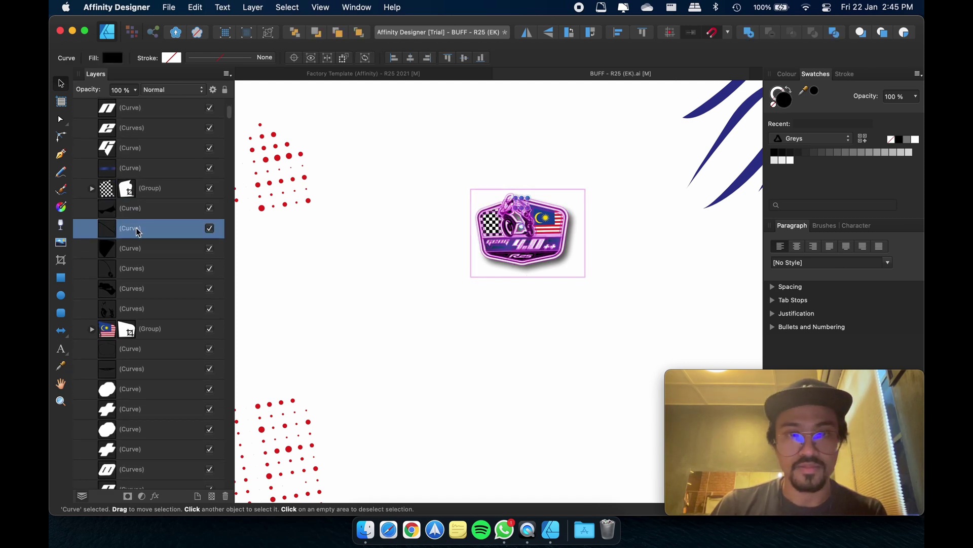
scroll(143, 238, down, 10)
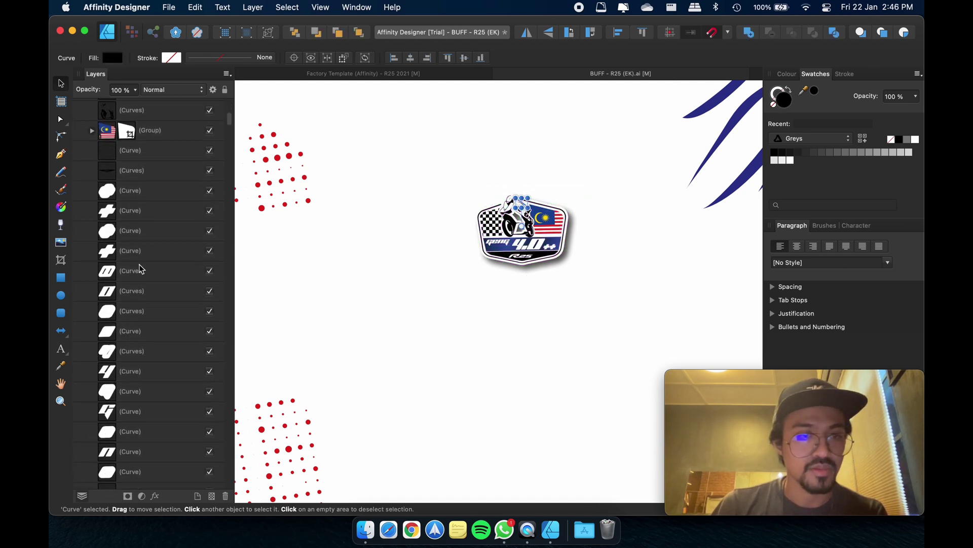
scroll(145, 270, down, 10)
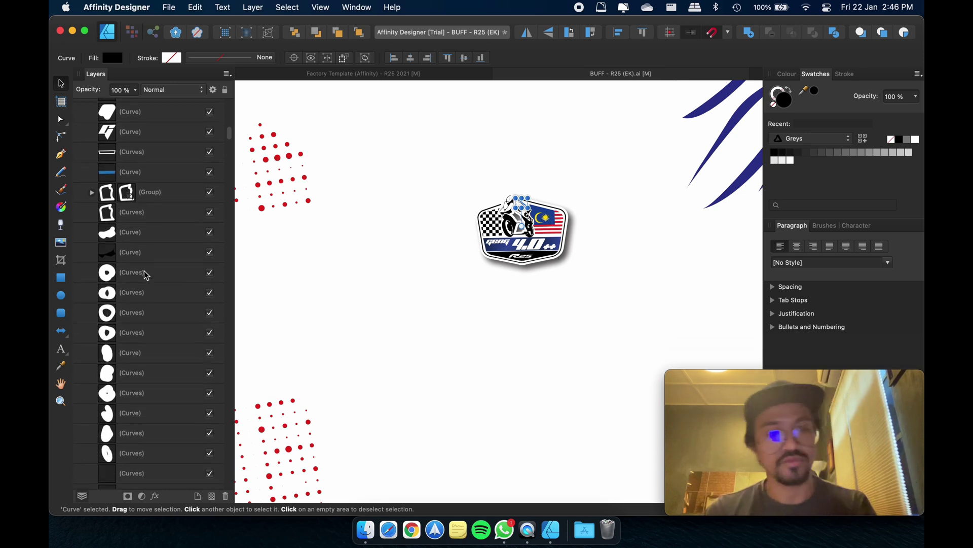
scroll(146, 288, down, 10)
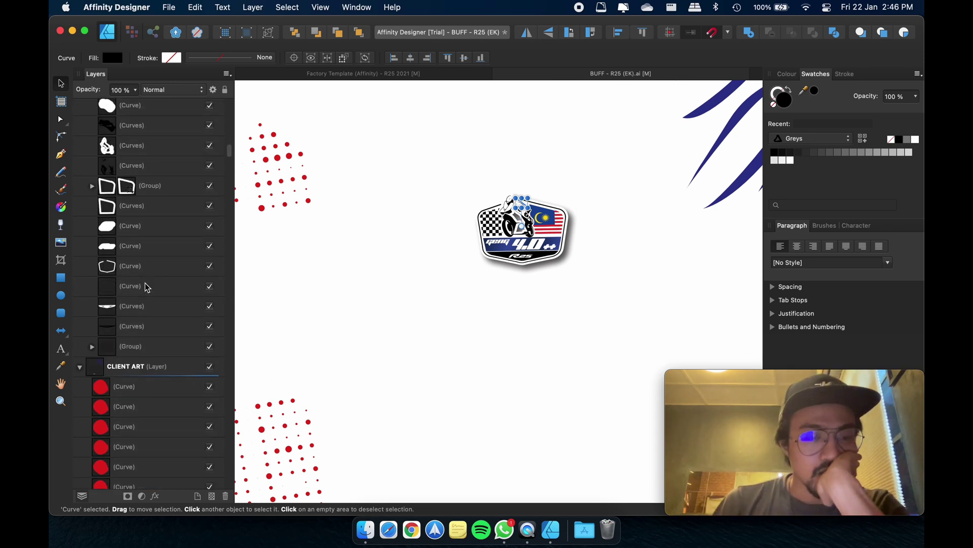
scroll(148, 285, up, 1)
click(111, 278)
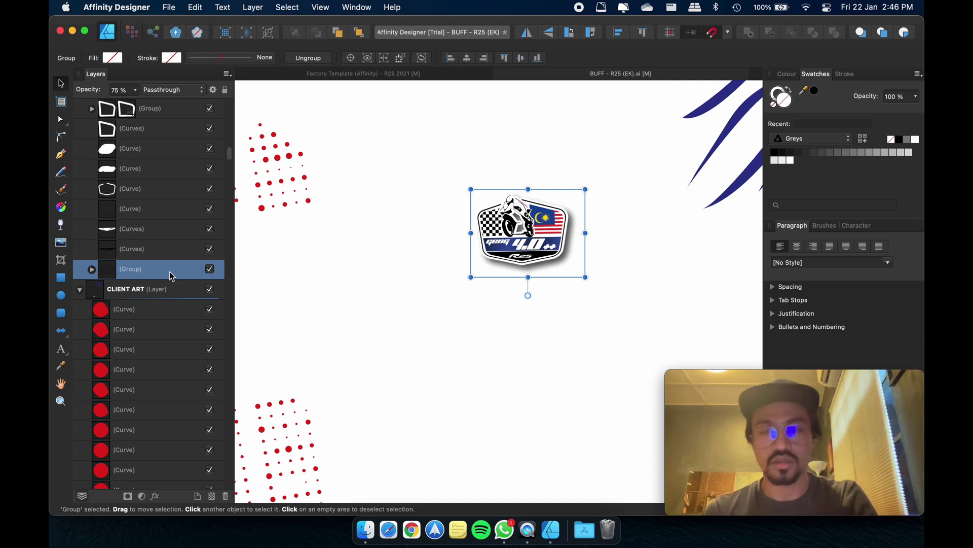
drag(449, 157, 614, 339)
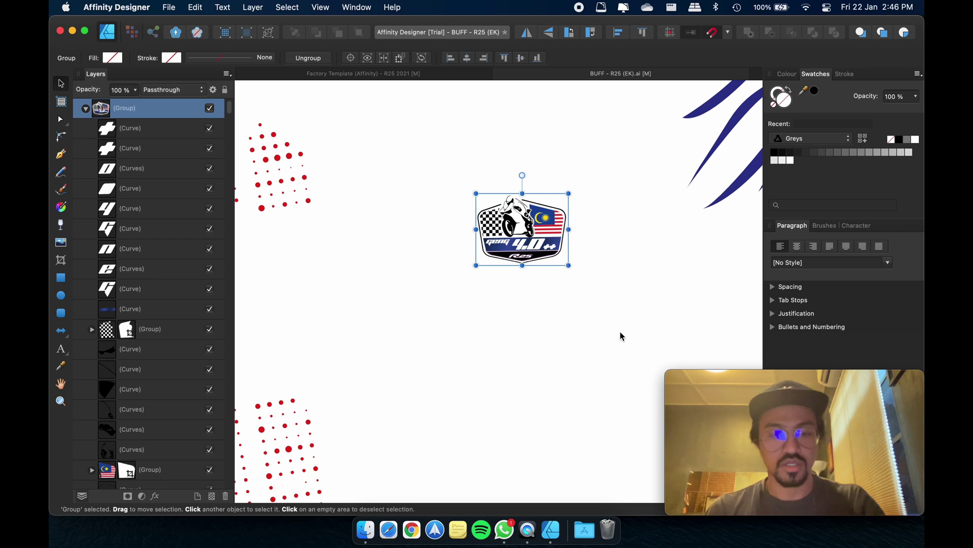
Copy the badge into the R25 2021 factory template and place it on the chest of the DEPAN front panel.
key(alt)
click(348, 74)
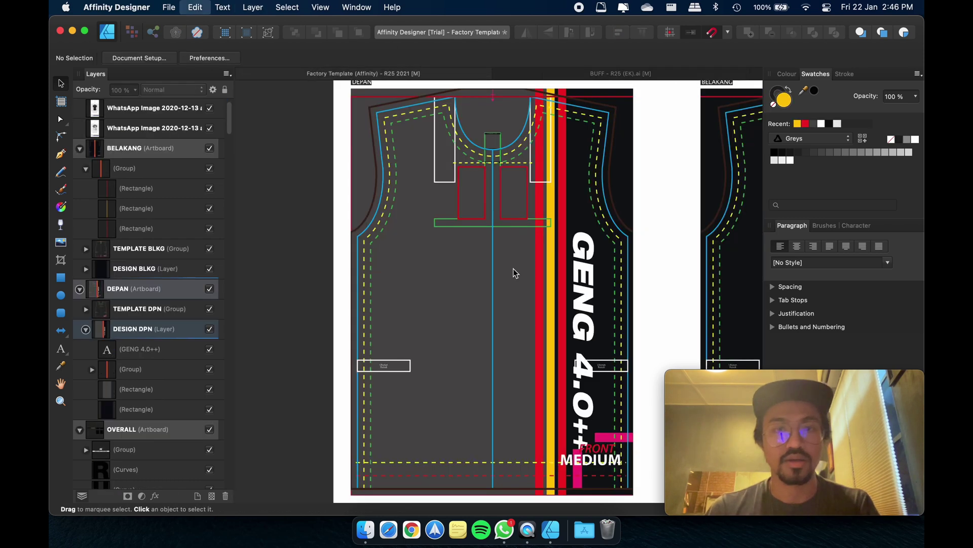
key(super+v)
drag(479, 200, 463, 207)
Copy the R25 Geng 4.0 Malaysia logo from the buff file into the template's DESIGN BLKG layer, on the upper back panel.
click(620, 74)
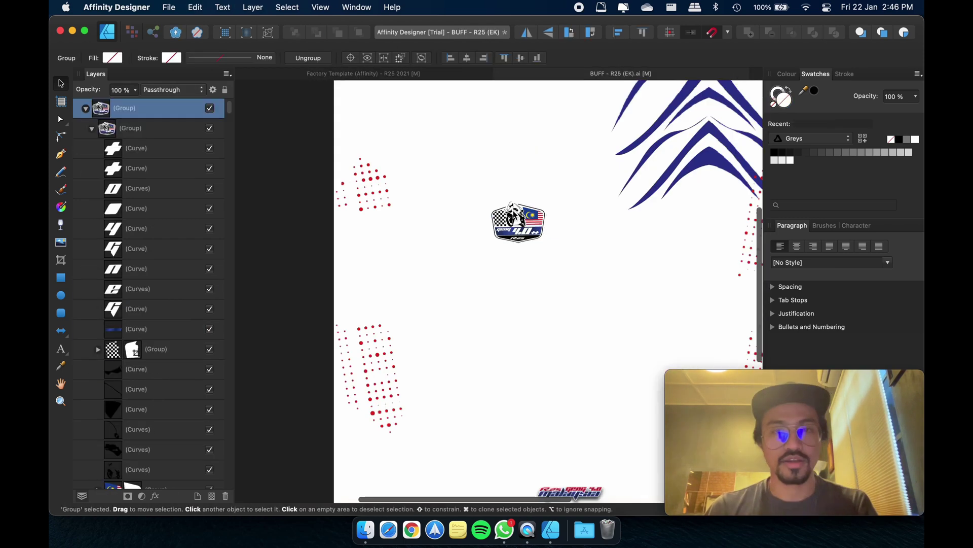
click(551, 332)
click(363, 73)
key(super+v)
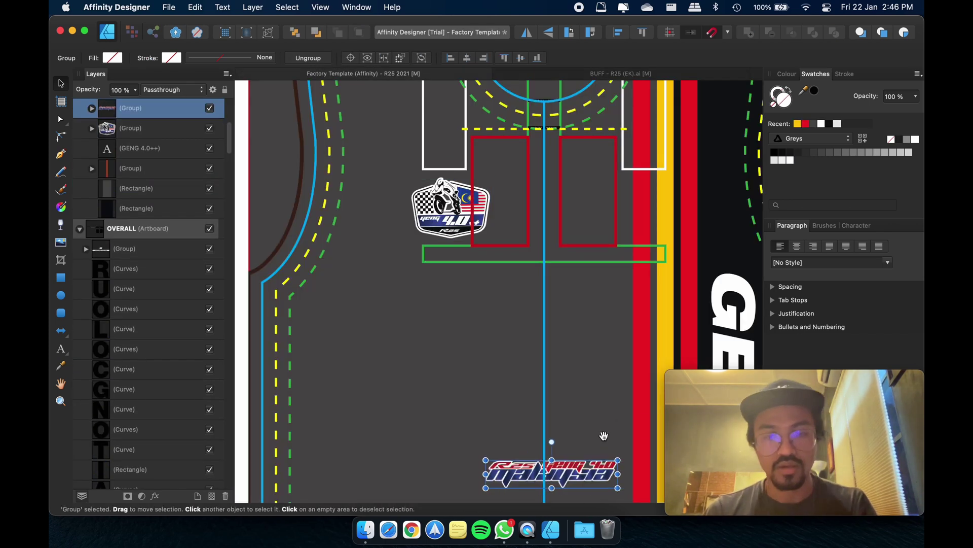
click(147, 128)
drag(147, 128, 155, 185)
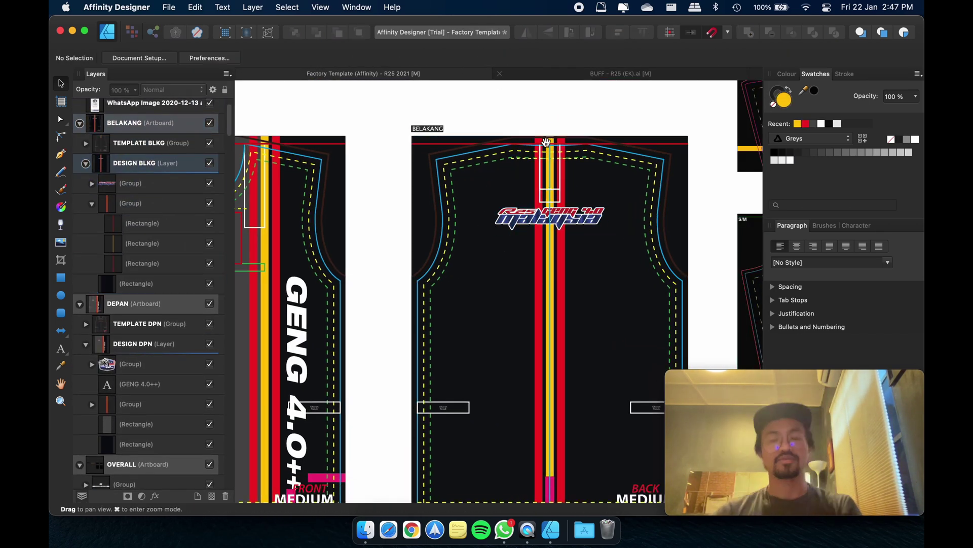
Recolour the GENG 4.0++ text on the front panel with the navy blue sampled from the Malaysia logo.
scroll(426, 239, up, 3)
key(i)
click(606, 127)
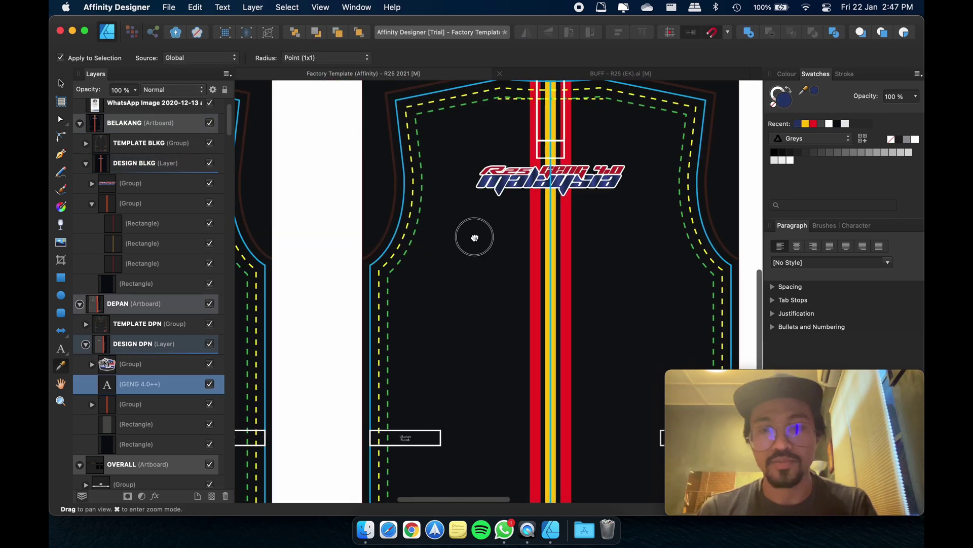
key(v)
double_click(600, 136)
drag(795, 442, 604, 357)
click(217, 8)
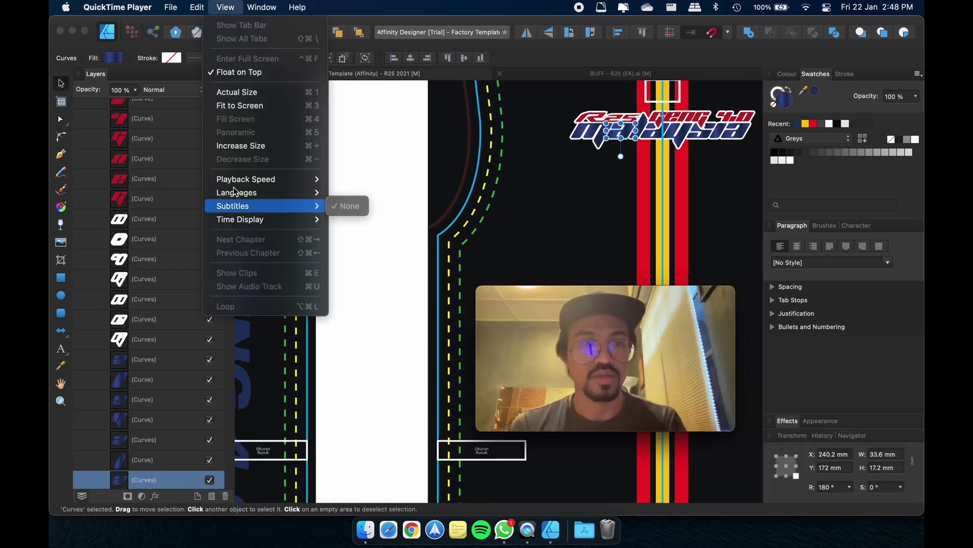
click(386, 284)
click(320, 7)
mouse_move(335, 253)
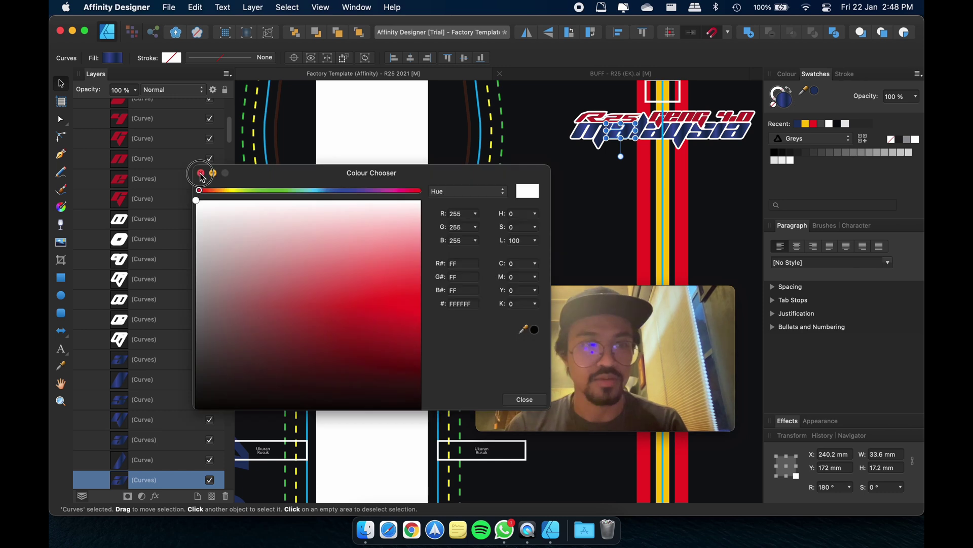
scroll(462, 212, up, 3)
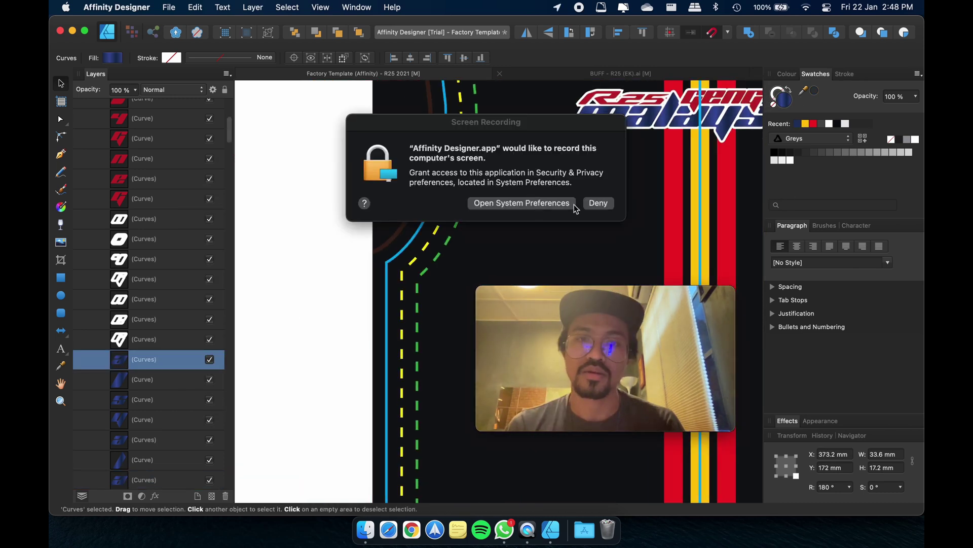
click(537, 203)
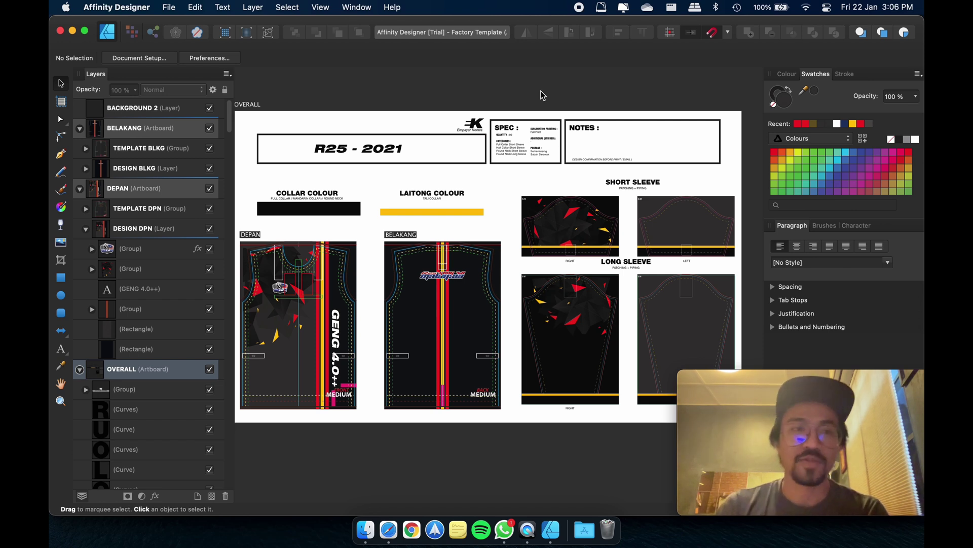
Switch to the Export Persona, go through the BELAKANG, DEPAN and OVERALL slices, and exclude OVERALL from the export.
click(152, 33)
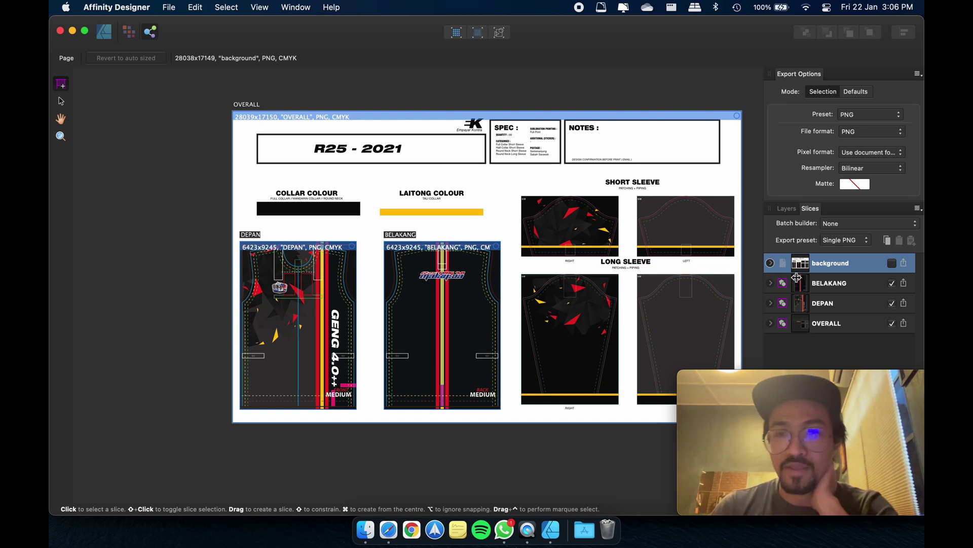
click(831, 284)
click(833, 310)
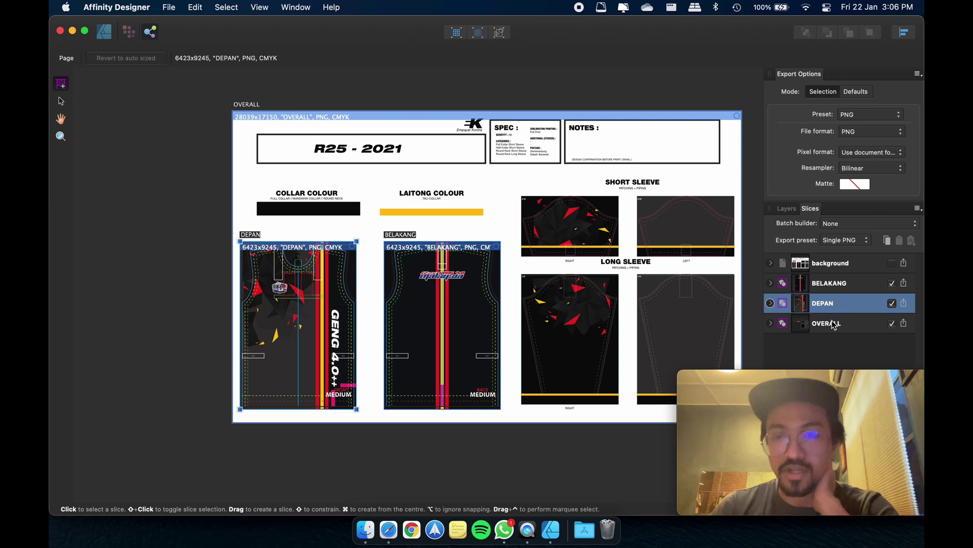
click(834, 325)
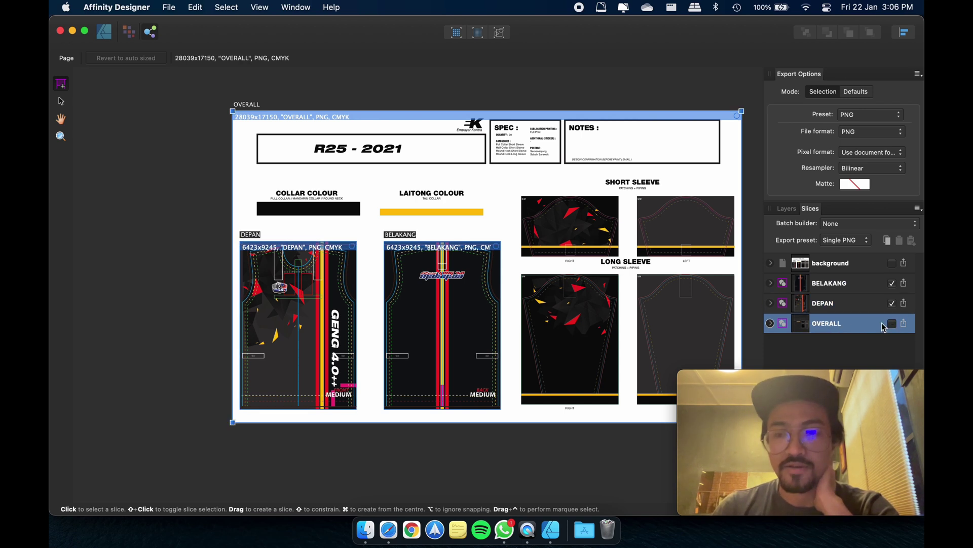
Export the two ticked slices, BELAKANG and DEPAN, as PNG files to the Desktop.
scroll(527, 297, down, 2)
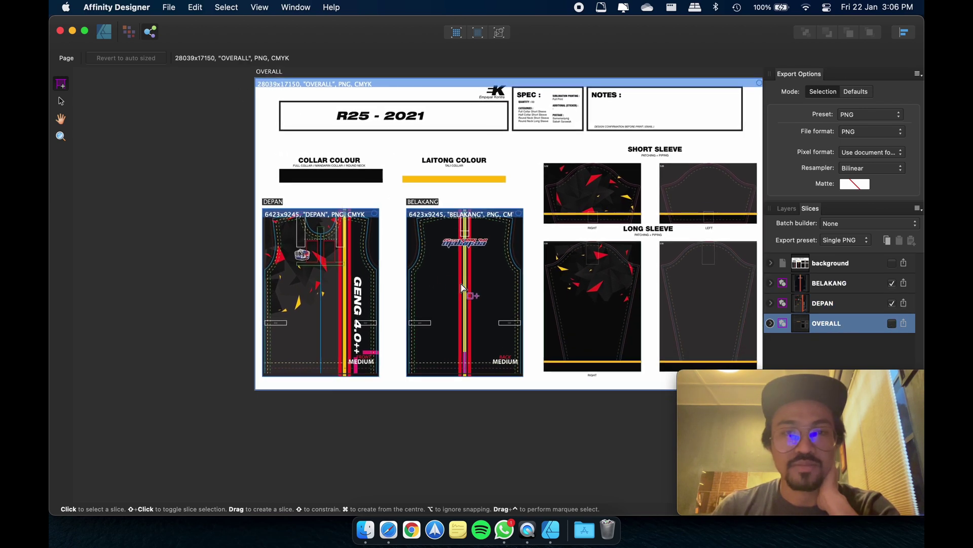
drag(885, 430, 666, 342)
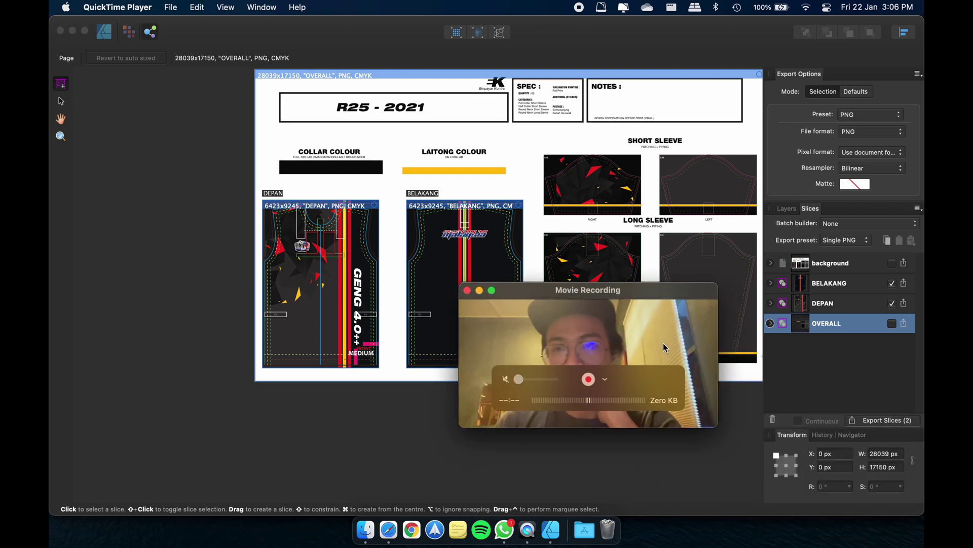
click(850, 242)
click(848, 242)
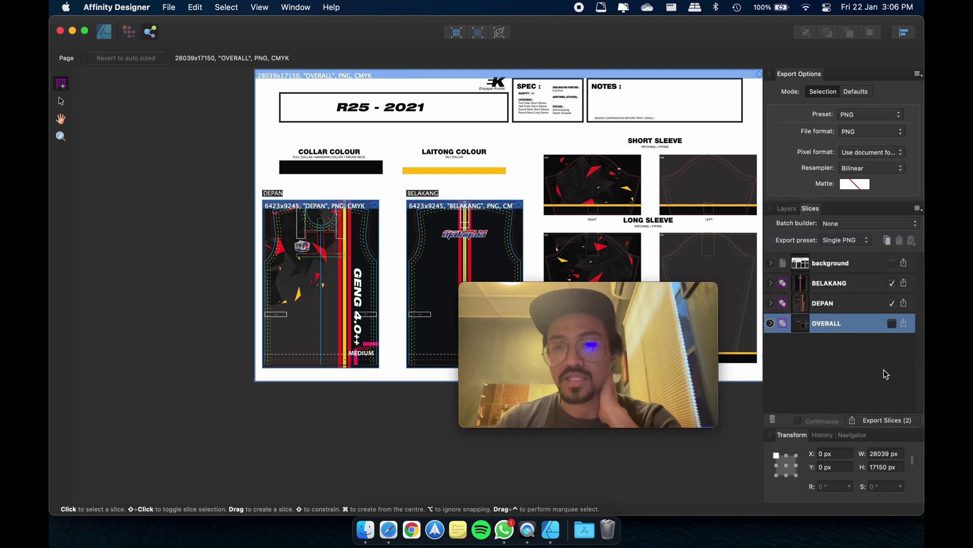
click(886, 422)
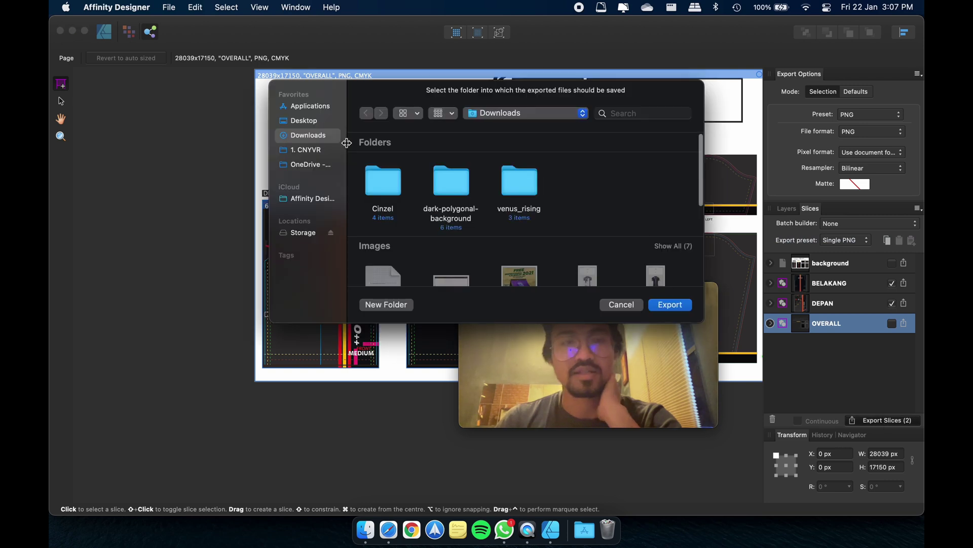
click(305, 121)
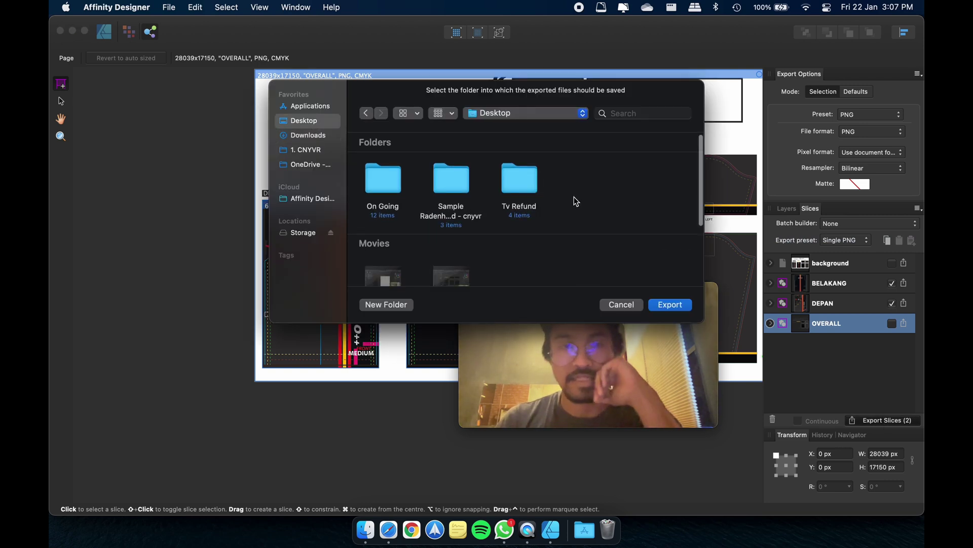
scroll(578, 203, down, 3)
scroll(575, 208, down, 2)
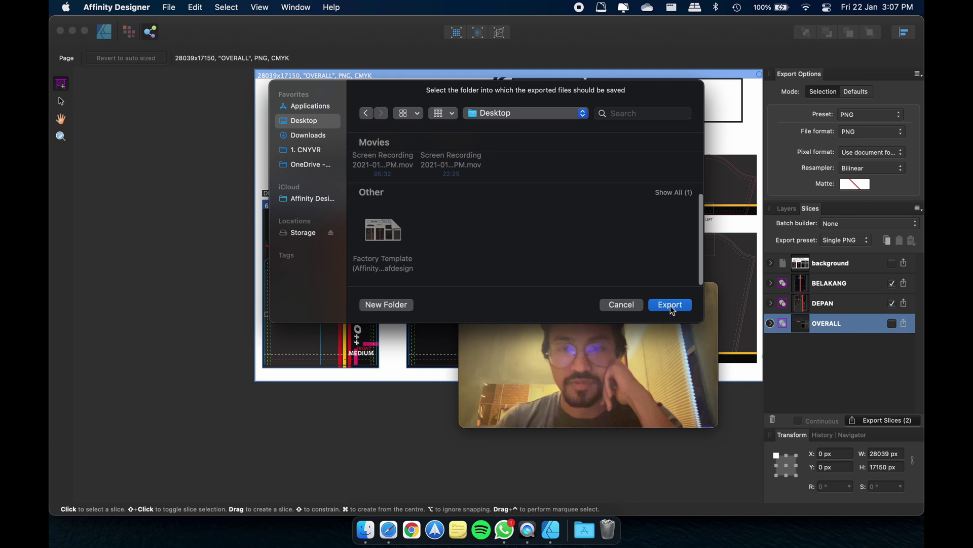
click(671, 304)
Hide the open application windows and check the exported DEPAN.png and BELAKANG.png files on the desktop.
drag(595, 296, 782, 346)
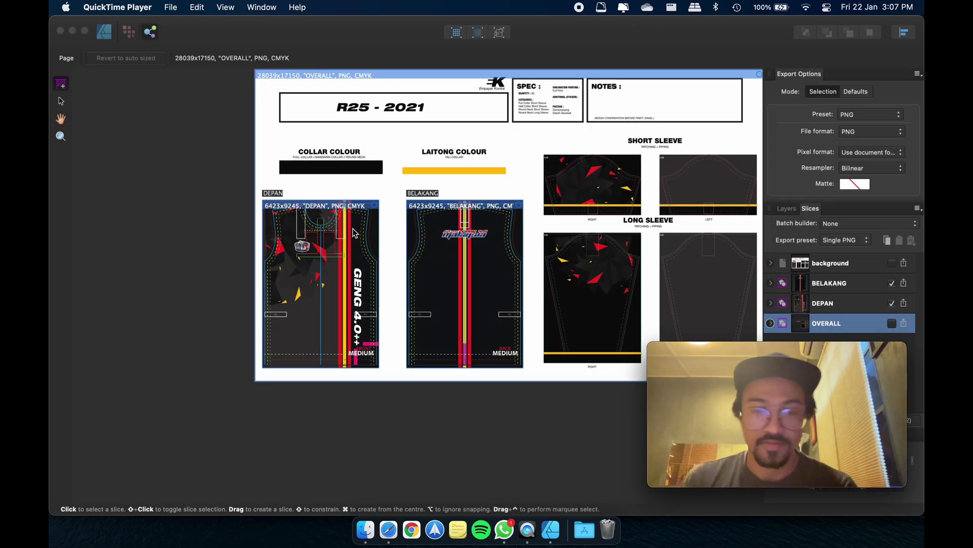
click(275, 38)
click(103, 32)
key(super+h)
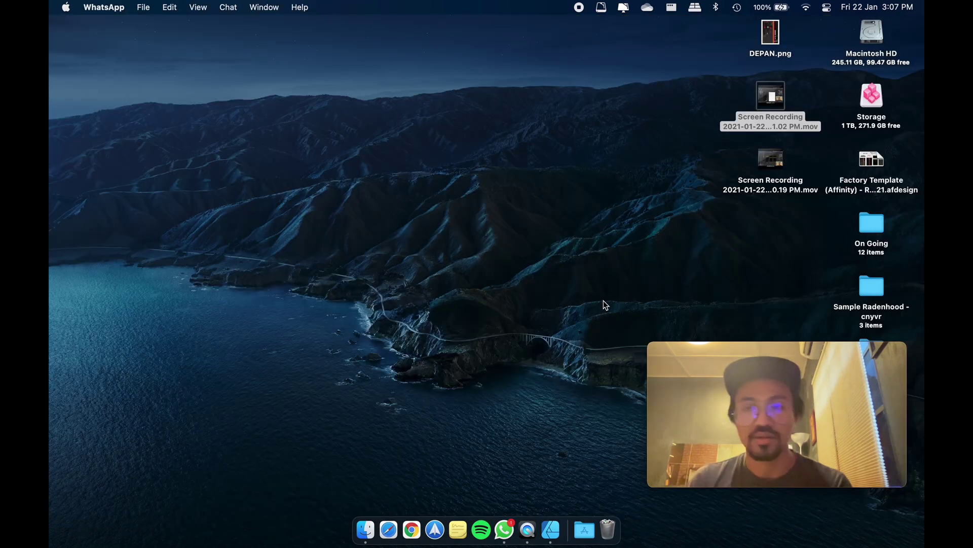
click(603, 301)
mouse_move(770, 395)
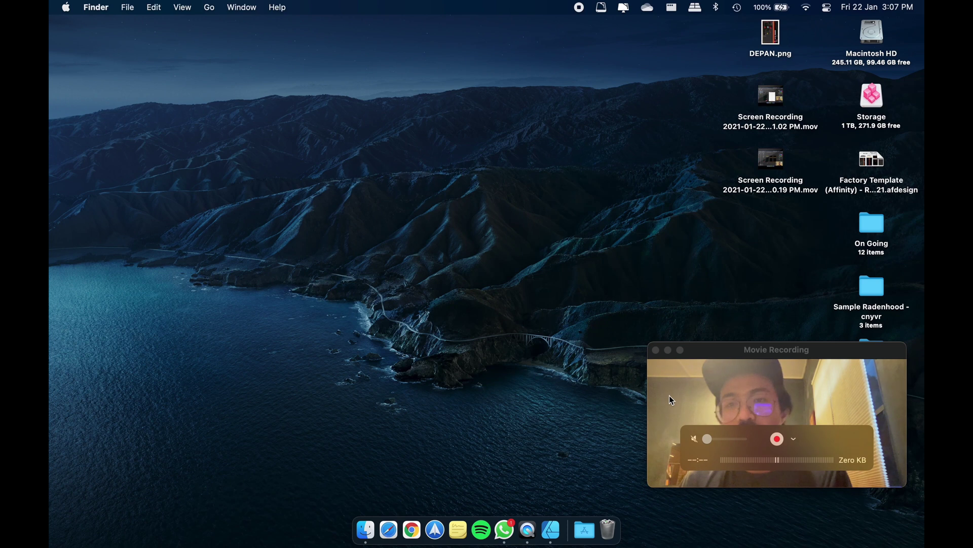
drag(754, 352, 547, 110)
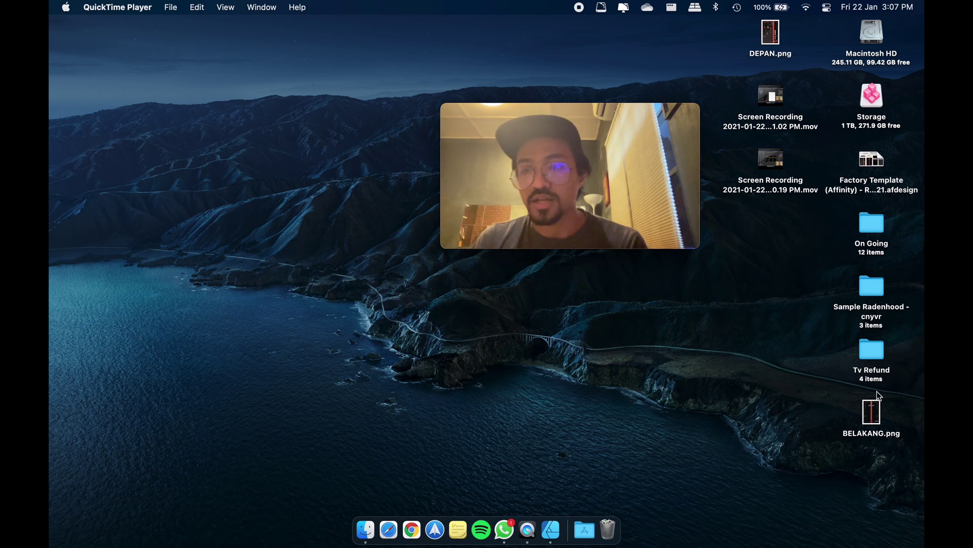
drag(874, 413, 758, 387)
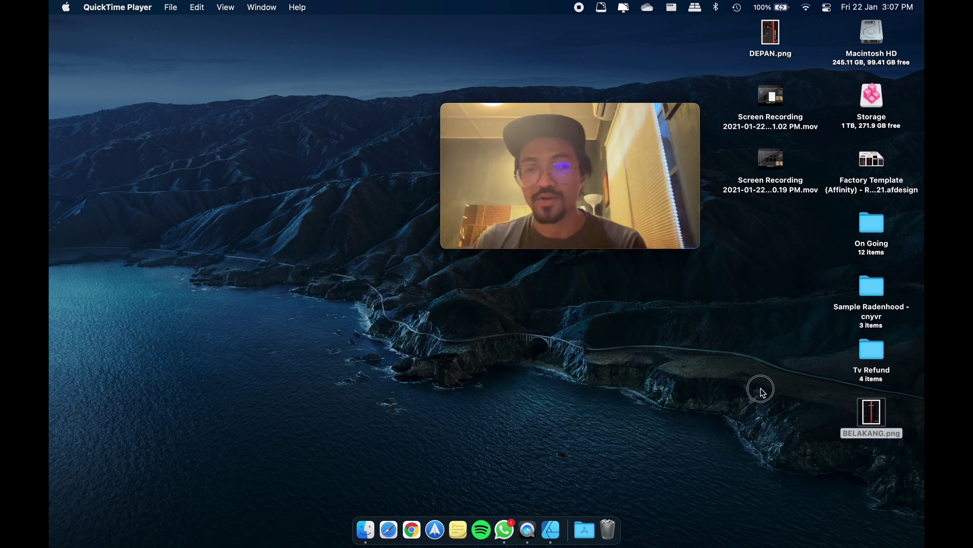
click(602, 461)
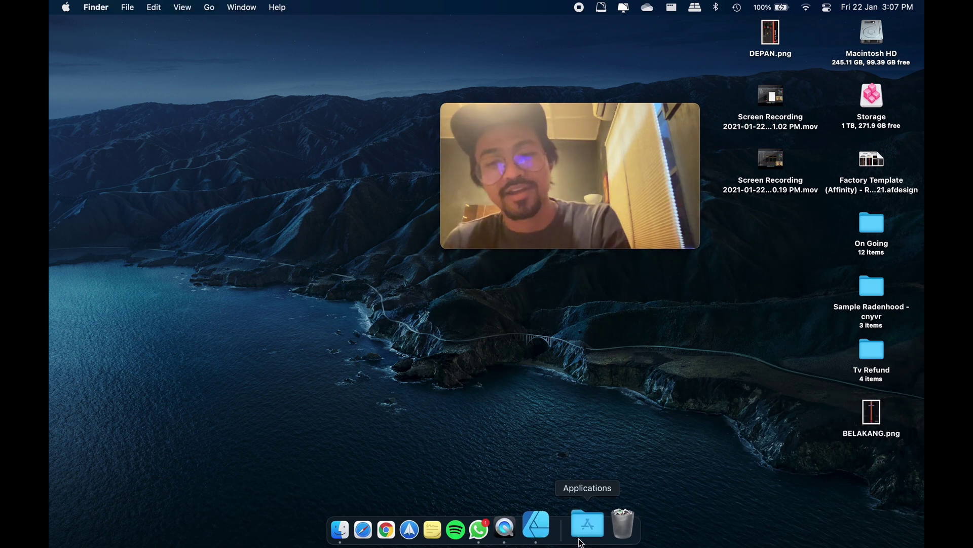
Launch Affinity Photo from the Applications folder, continue the trial, and enlarge its window to fill the screen.
click(585, 528)
scroll(610, 315, up, 15)
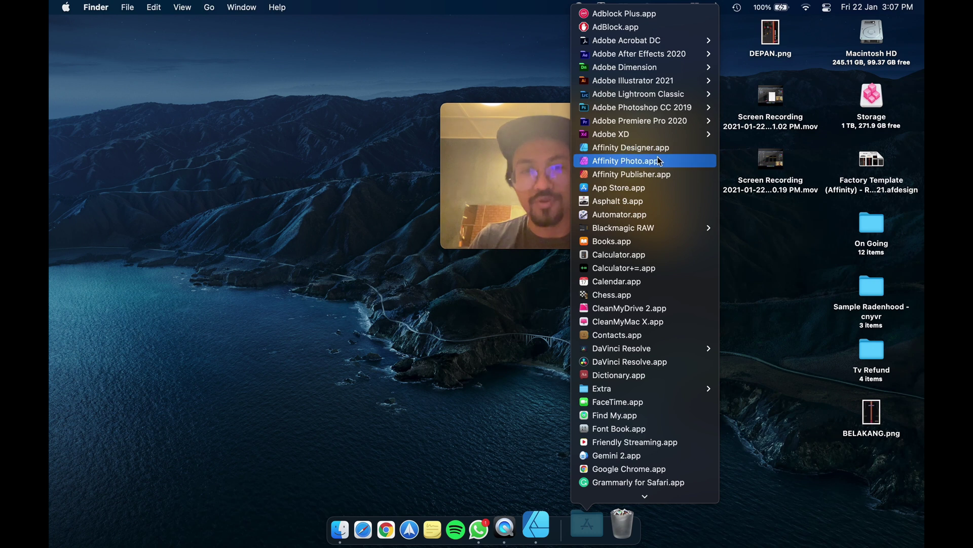
click(658, 156)
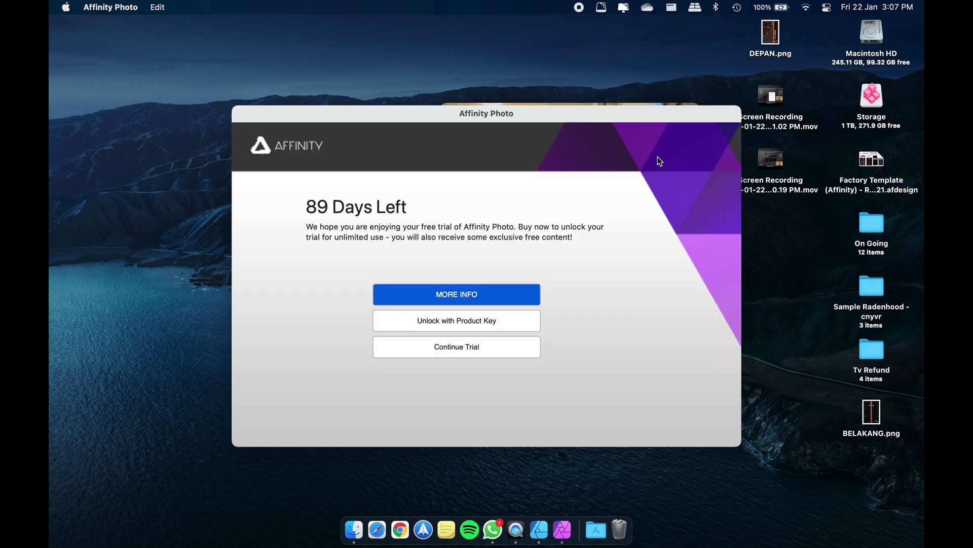
click(499, 354)
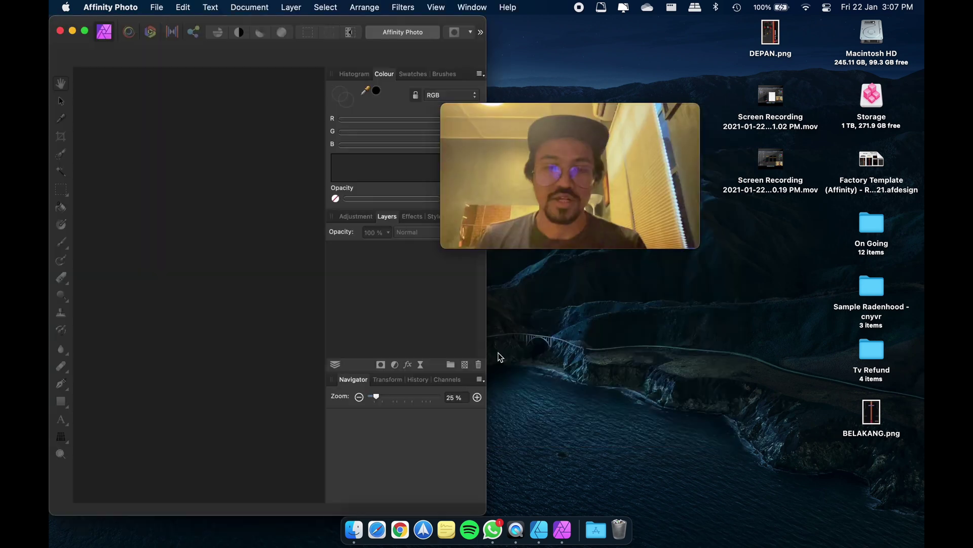
mouse_move(558, 168)
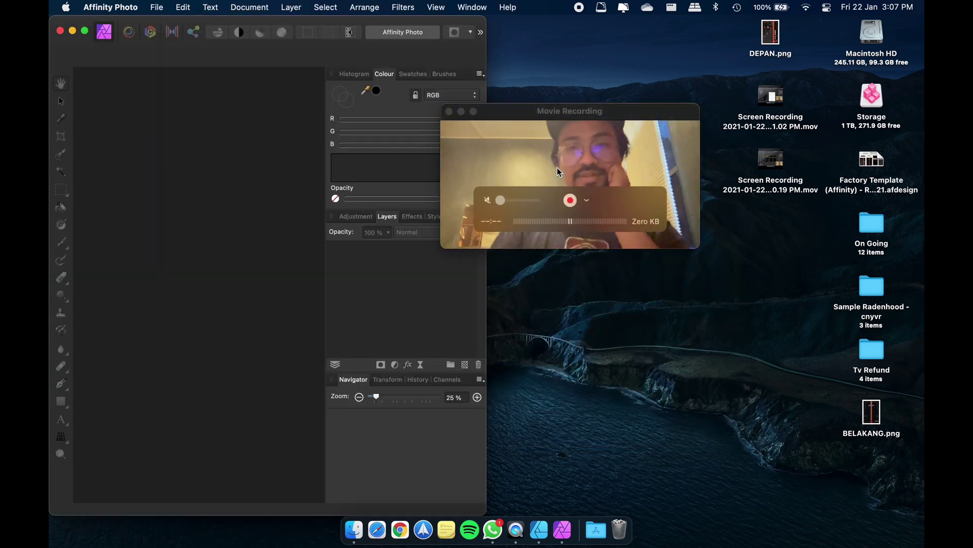
drag(558, 117, 752, 362)
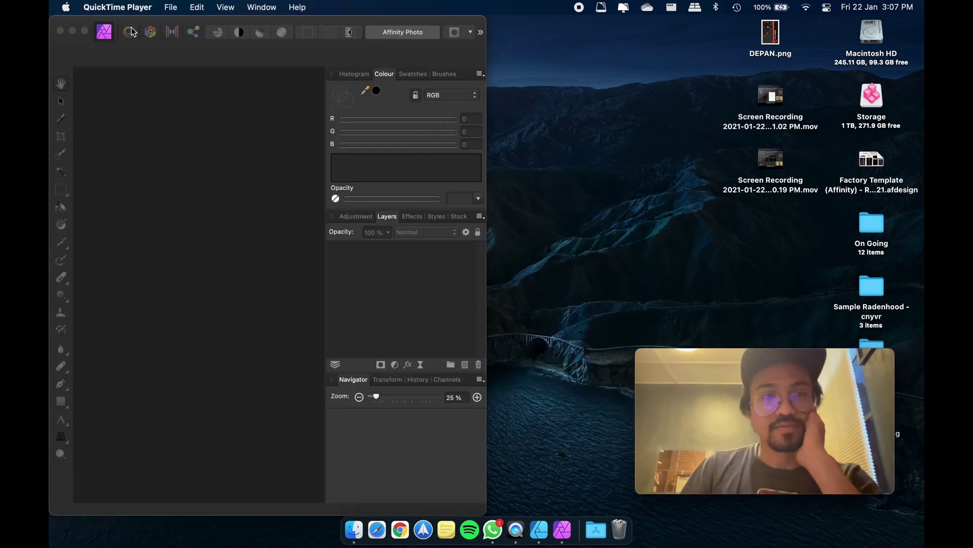
double_click(128, 51)
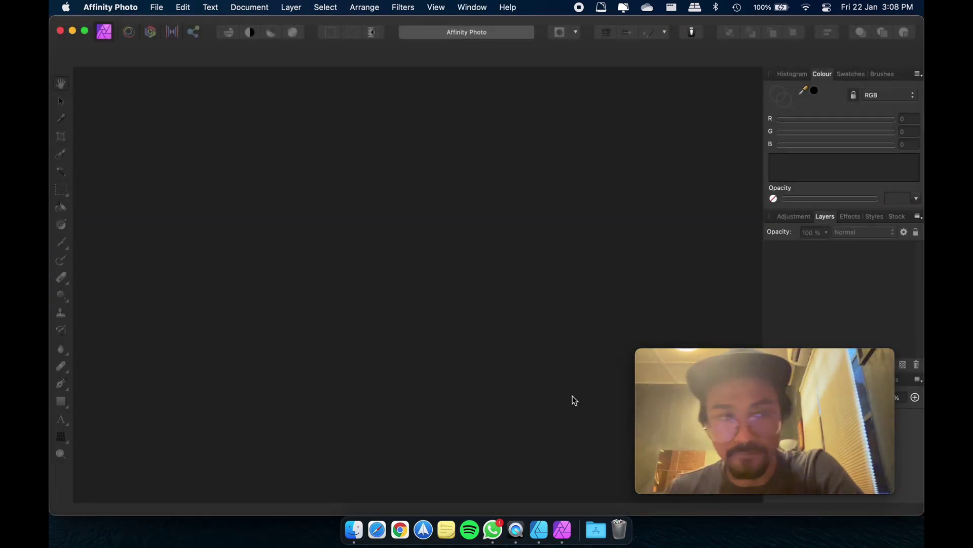
Find the PHOTOSHOOT - IG EK.psd mockup among Finder's recent files and open it in Affinity Photo.
click(158, 8)
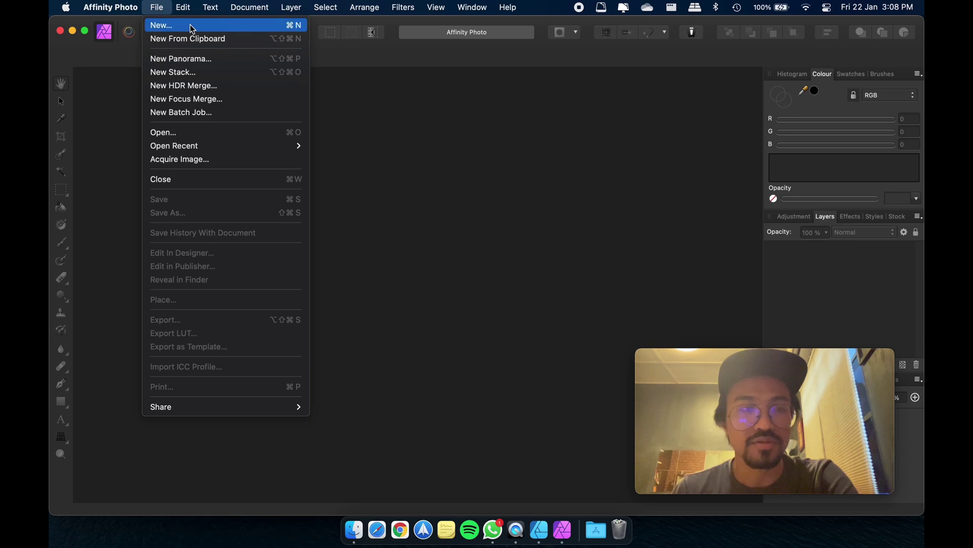
click(418, 167)
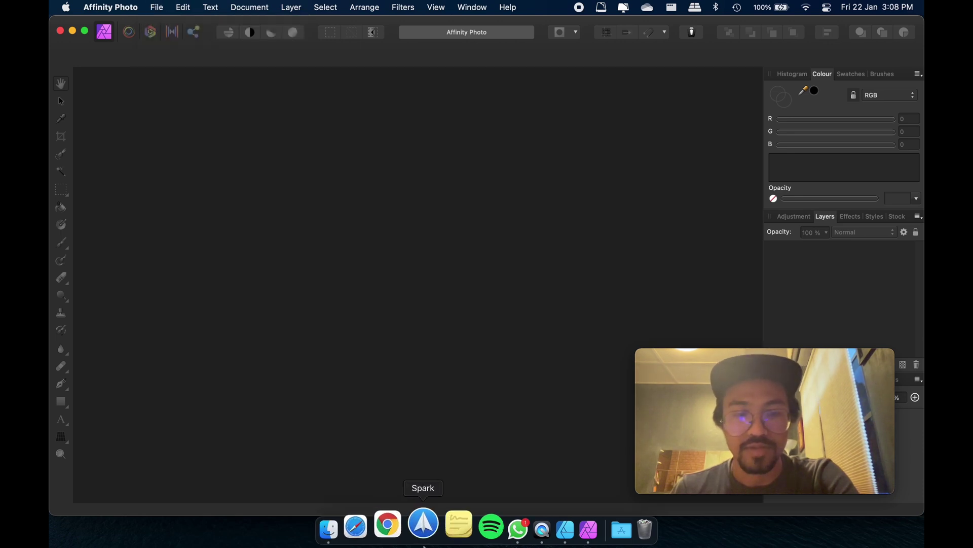
click(361, 532)
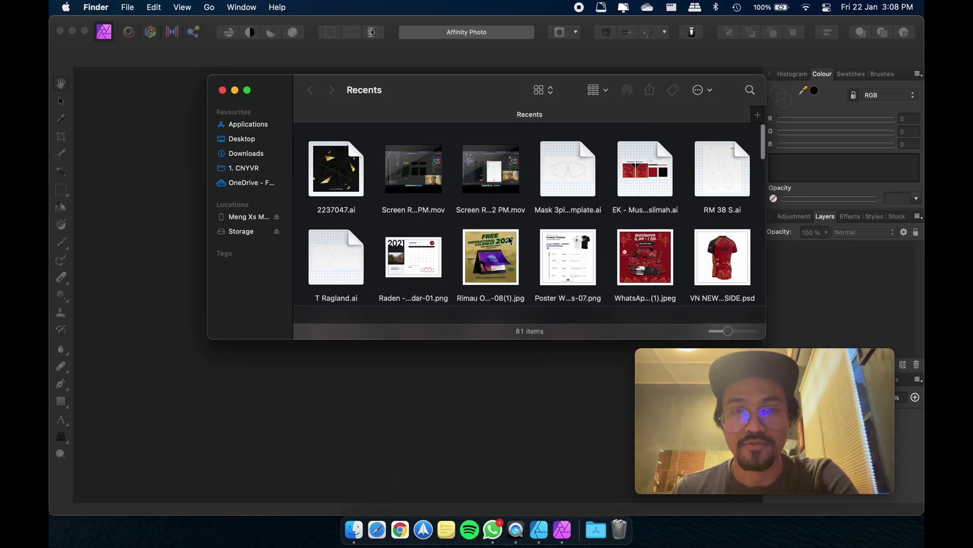
scroll(508, 229, down, 5)
scroll(508, 229, up, 5)
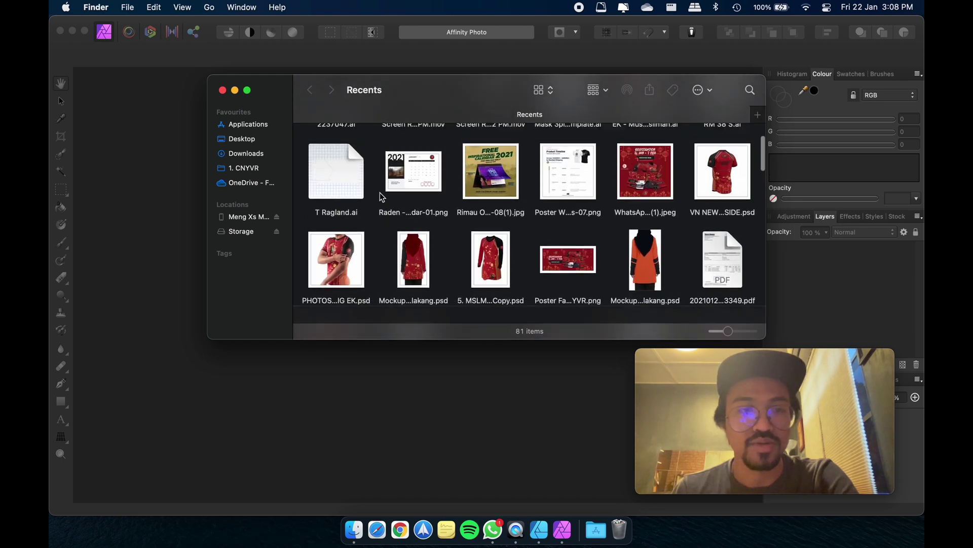
scroll(372, 195, down, 2)
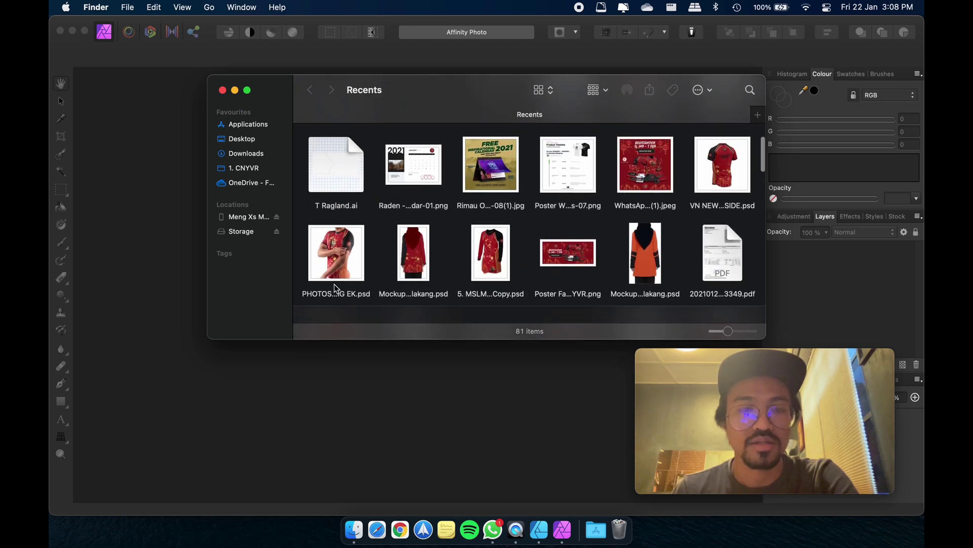
right_click(345, 240)
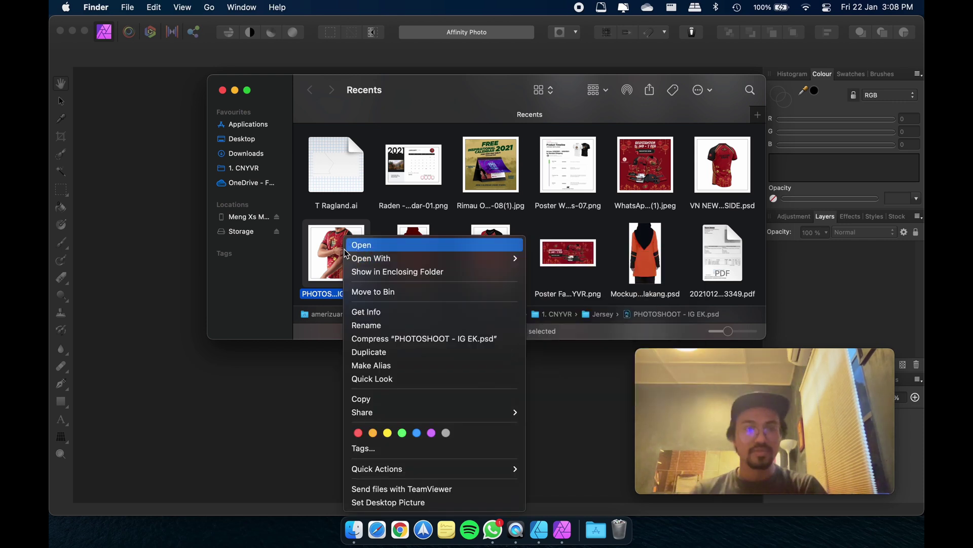
mouse_move(399, 259)
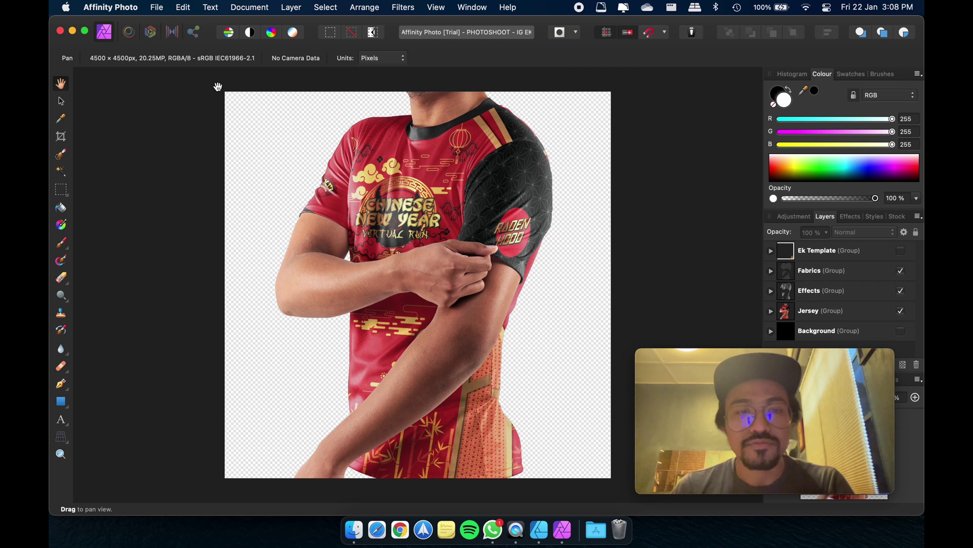
Open PHOTOSHOOT - IG EK.png from the Jersey folder in 1. CNYVR to view the finished mockup, and return to Affinity Photo.
click(147, 10)
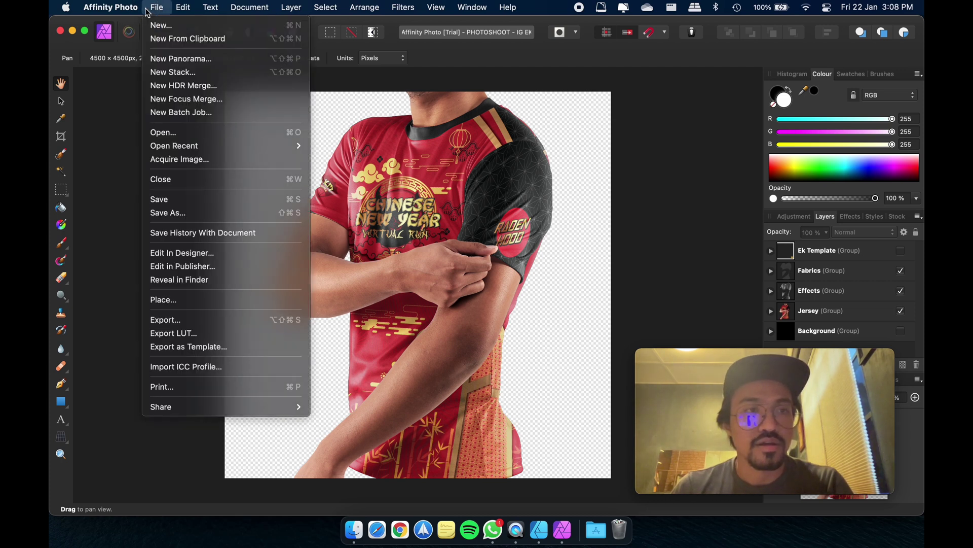
click(148, 11)
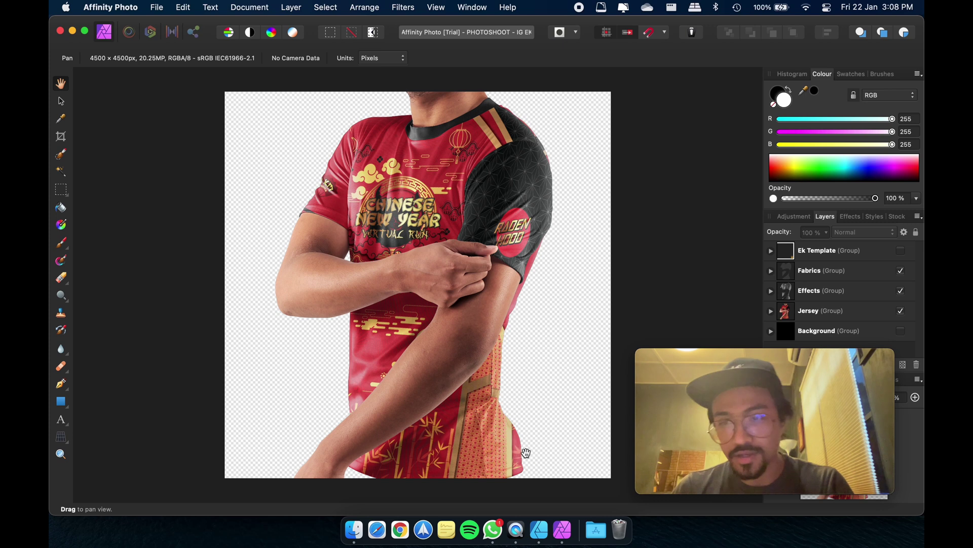
click(354, 530)
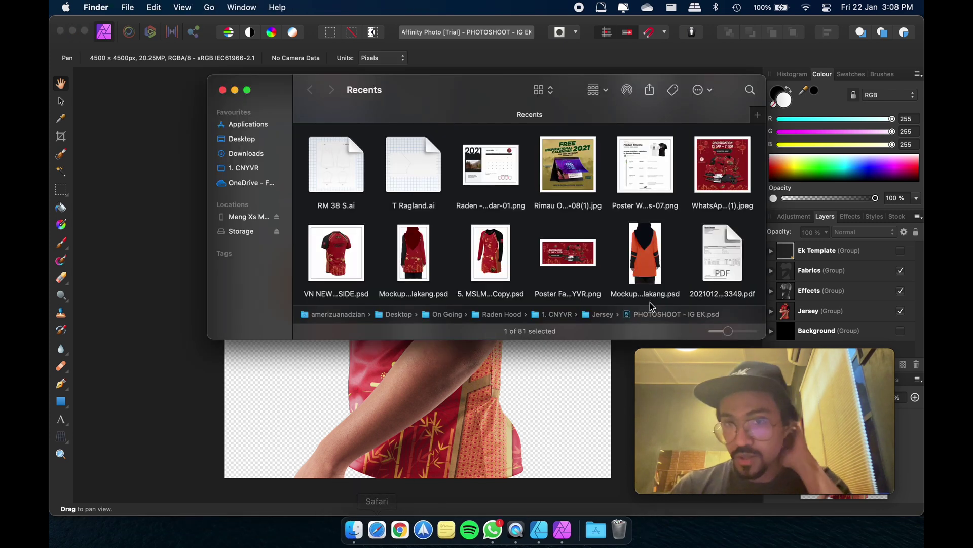
scroll(547, 245, down, 5)
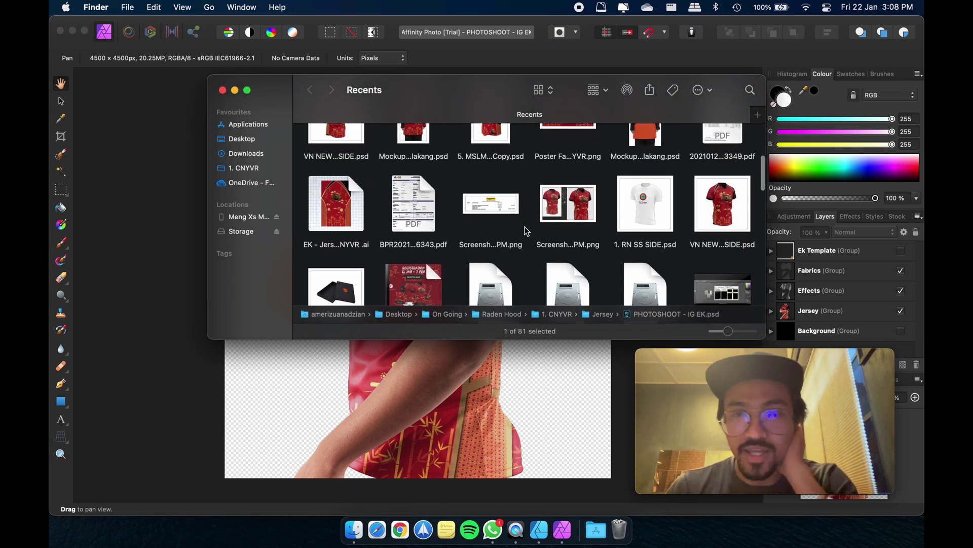
scroll(502, 216, down, 10)
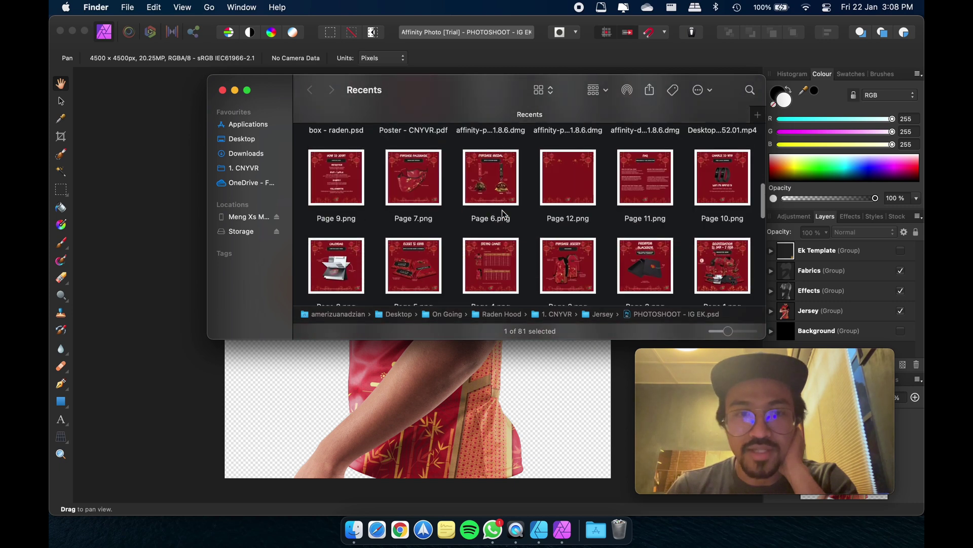
scroll(501, 215, down, 10)
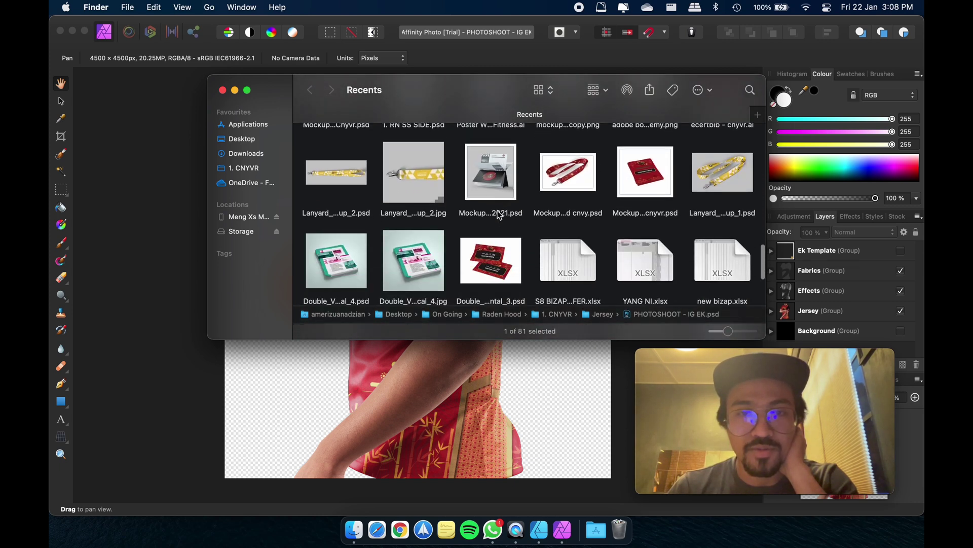
click(241, 168)
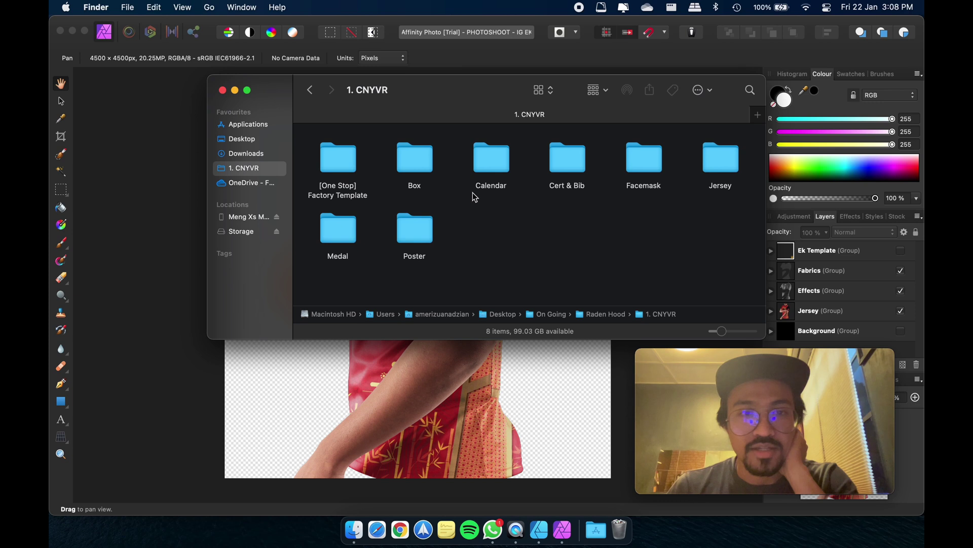
double_click(715, 168)
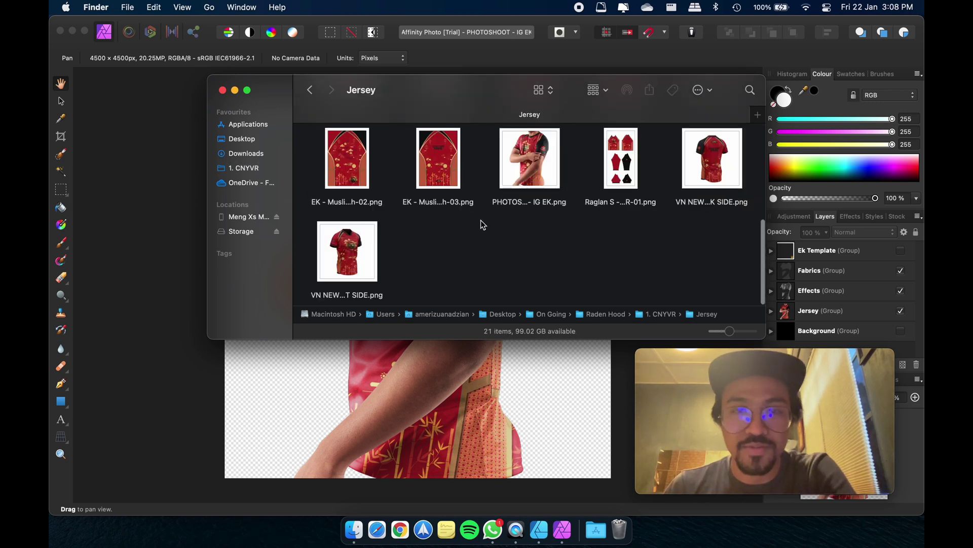
double_click(517, 174)
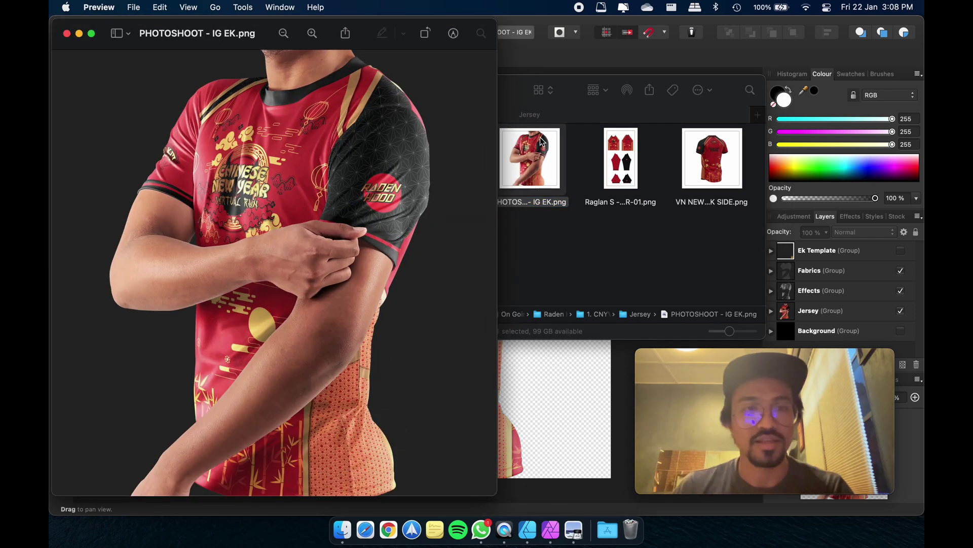
click(545, 30)
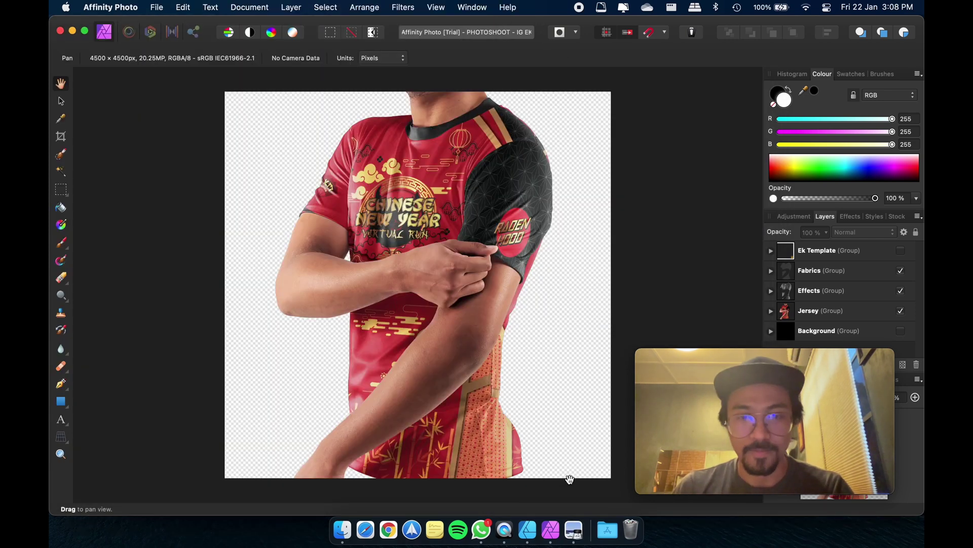
Place the PHOTOSHOOT - IG EK.png preview beside the mockup to compare the two, and close the preview.
click(581, 534)
drag(242, 26, 717, 46)
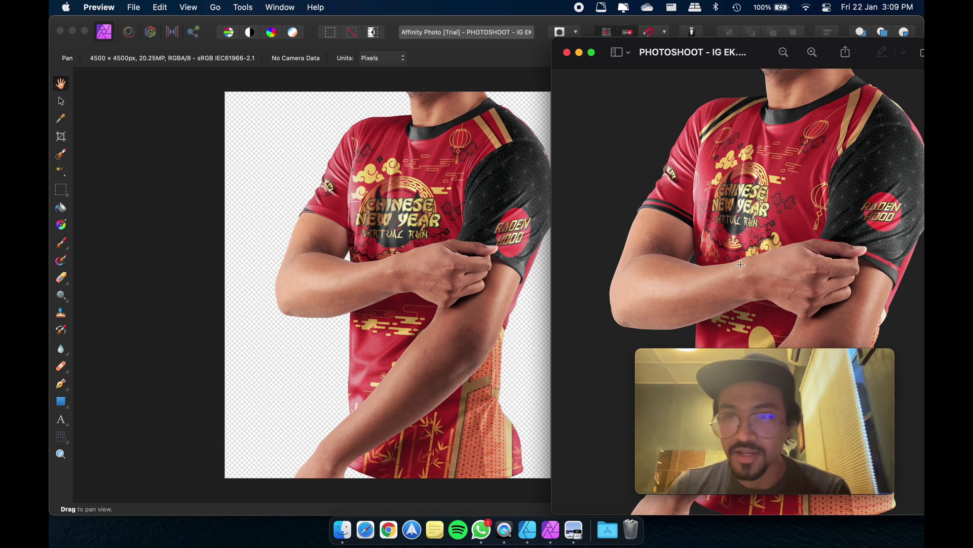
click(806, 366)
drag(807, 366, 803, 406)
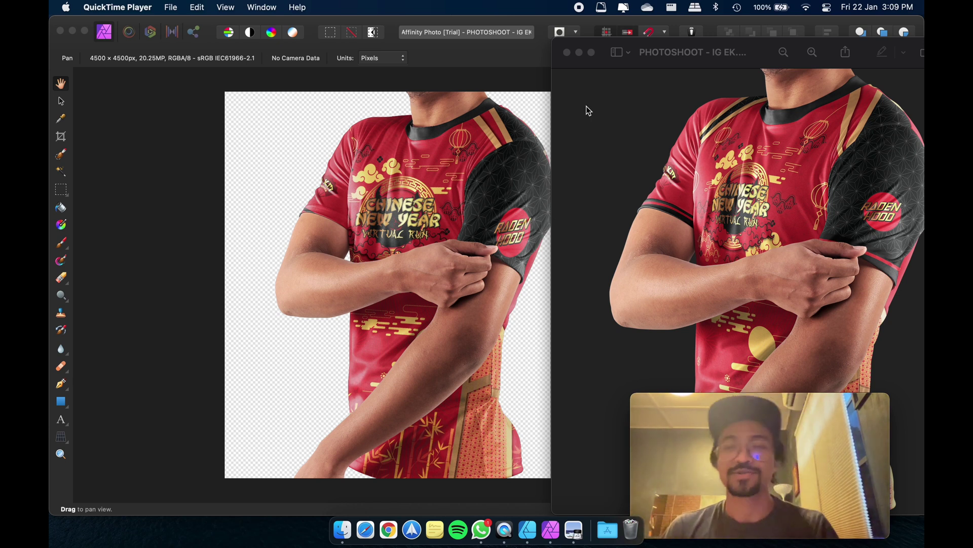
click(567, 52)
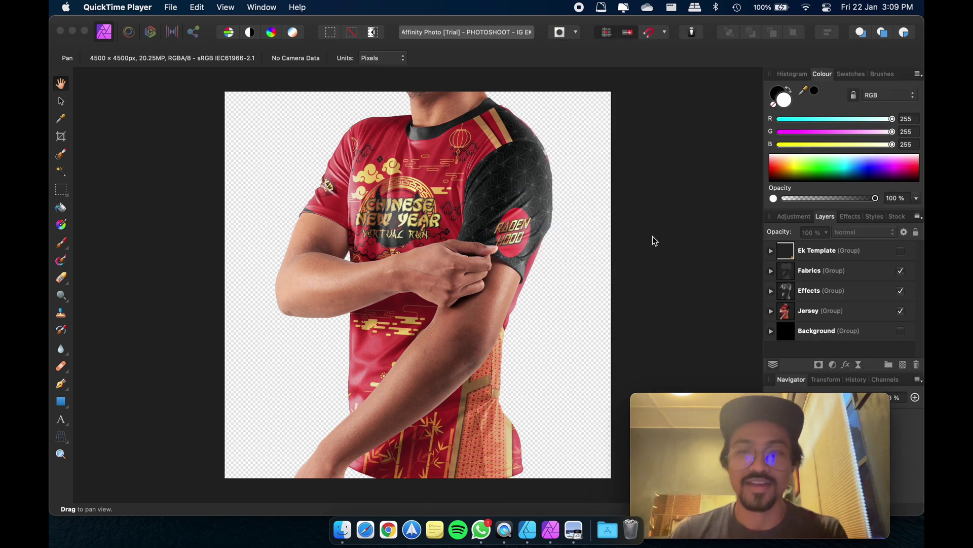
Move the Movie Recording window clear of the layers list, shift the mockup to stay visible, and check the Fabrics group.
scroll(789, 287, down, 1)
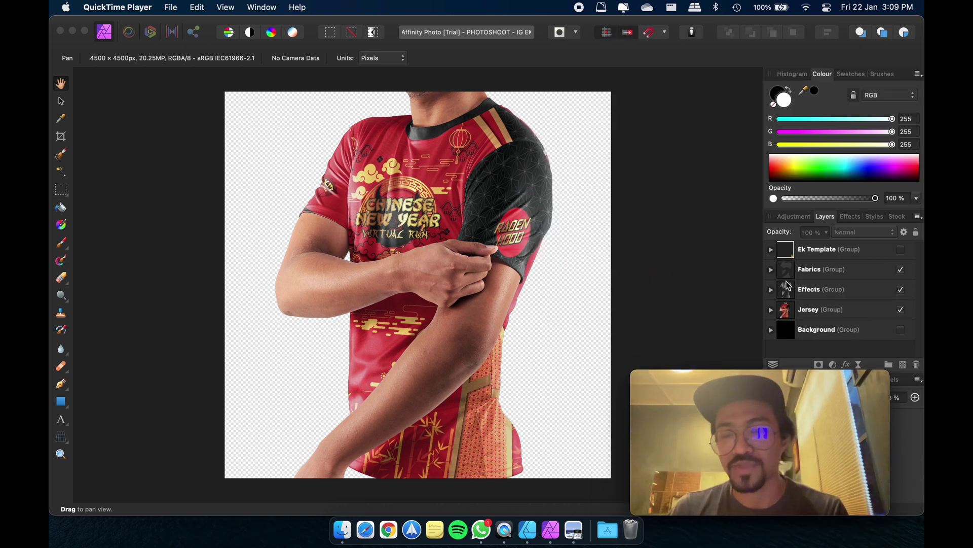
drag(749, 383, 822, 32)
click(838, 126)
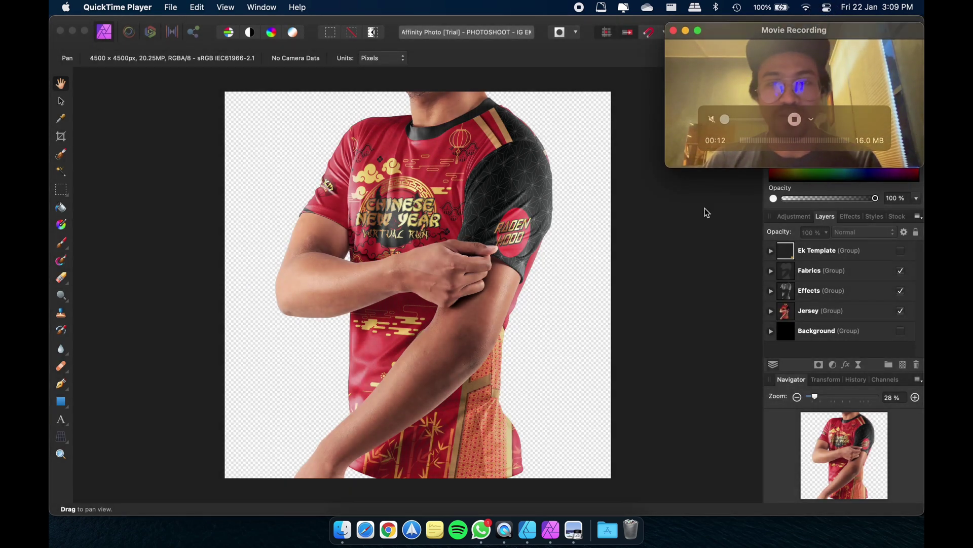
click(675, 245)
drag(676, 245, 585, 231)
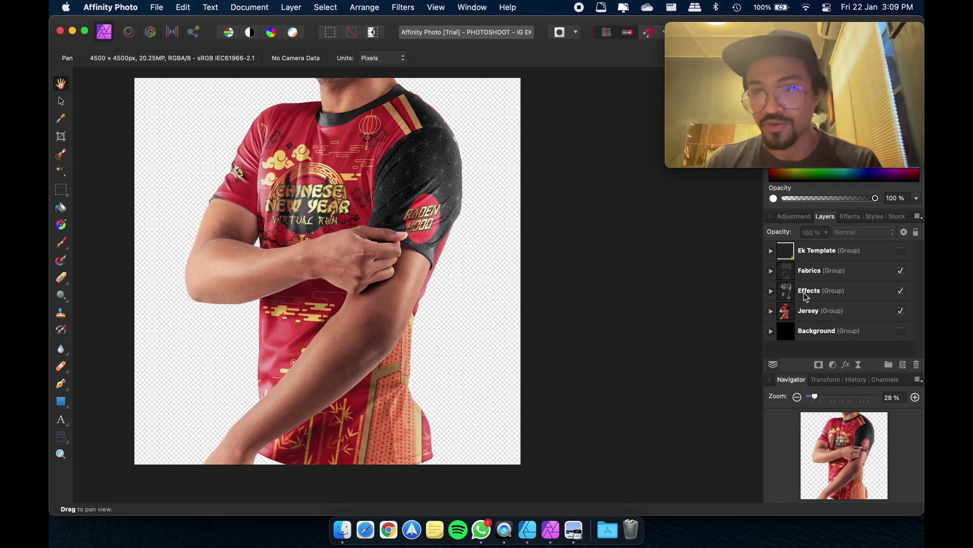
click(771, 271)
click(771, 271)
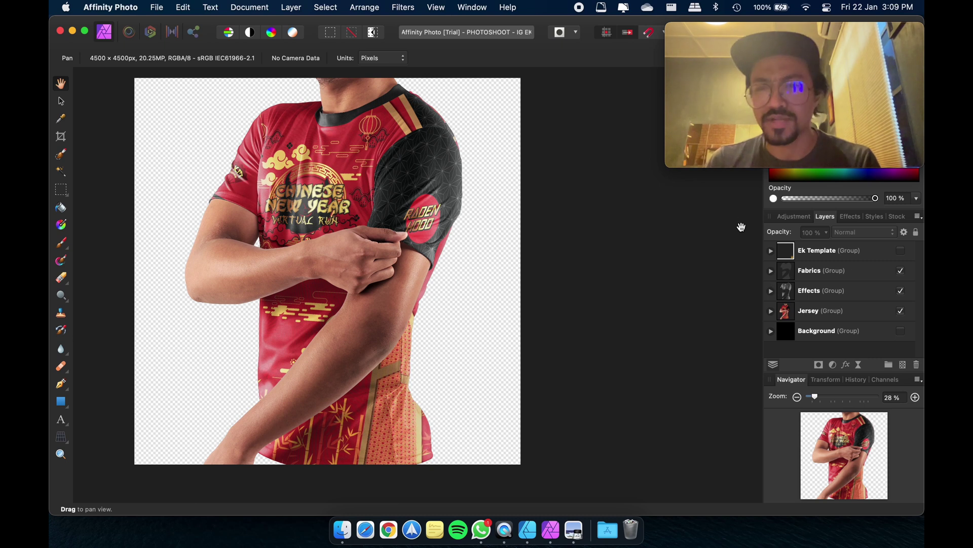
Replace the image in the embedded front body document with DEPAN.png from the Desktop folder.
scroll(609, 261, left, 3)
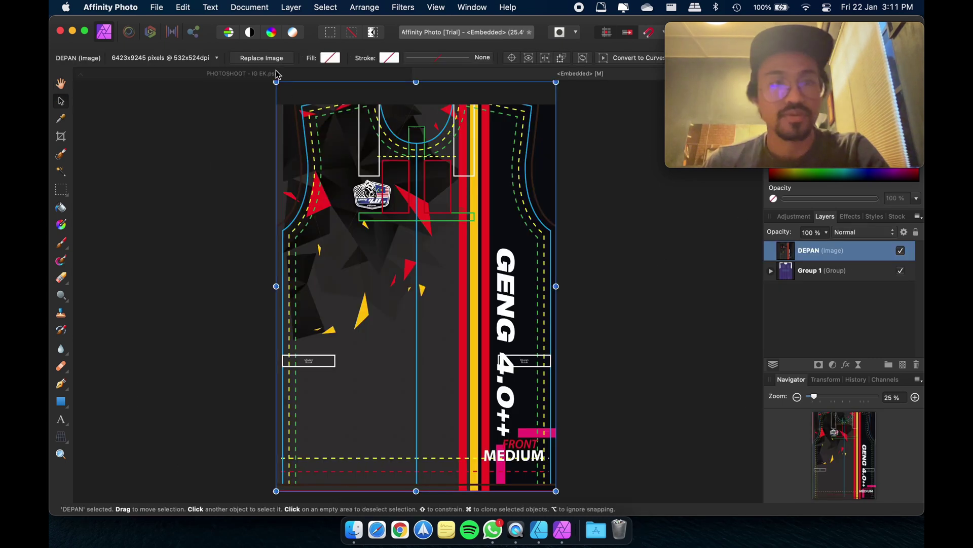
click(269, 59)
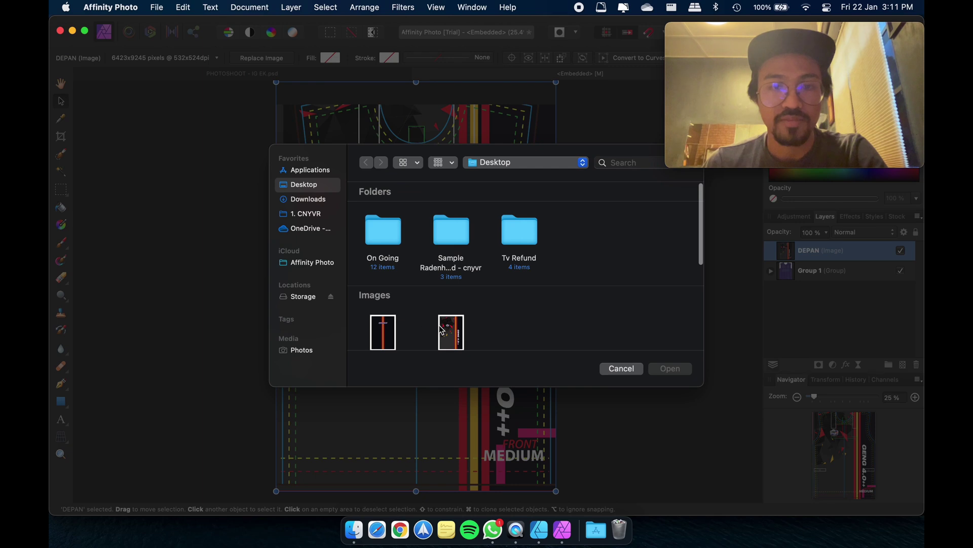
click(441, 330)
click(671, 368)
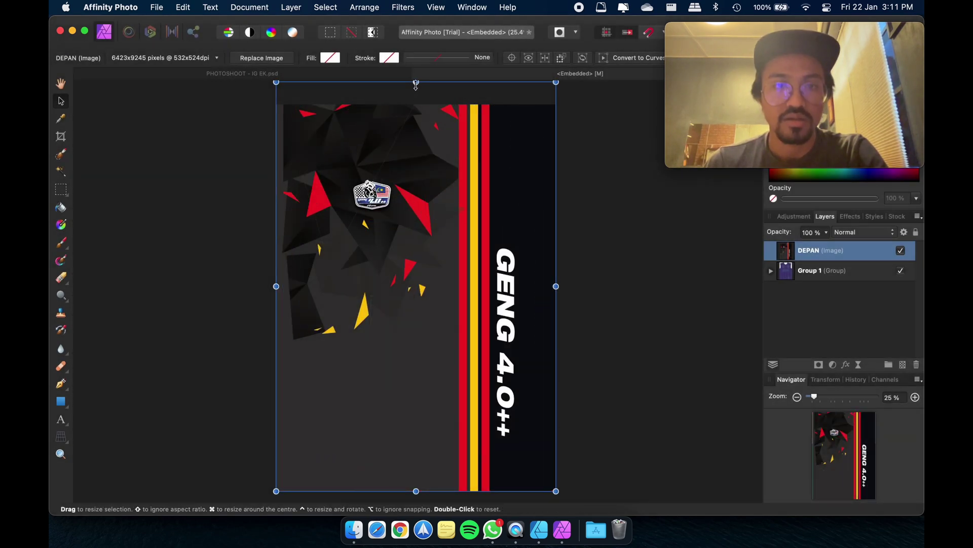
Lower the DEPAN image's top edge and widen it slightly at the left, checking the fit on the jersey mockup.
mouse_move(416, 83)
mouse_down()
mouse_move(412, 117)
mouse_move(416, 101)
mouse_up()
mouse_move(276, 296)
mouse_down()
mouse_move(300, 296)
mouse_move(269, 296)
mouse_up()
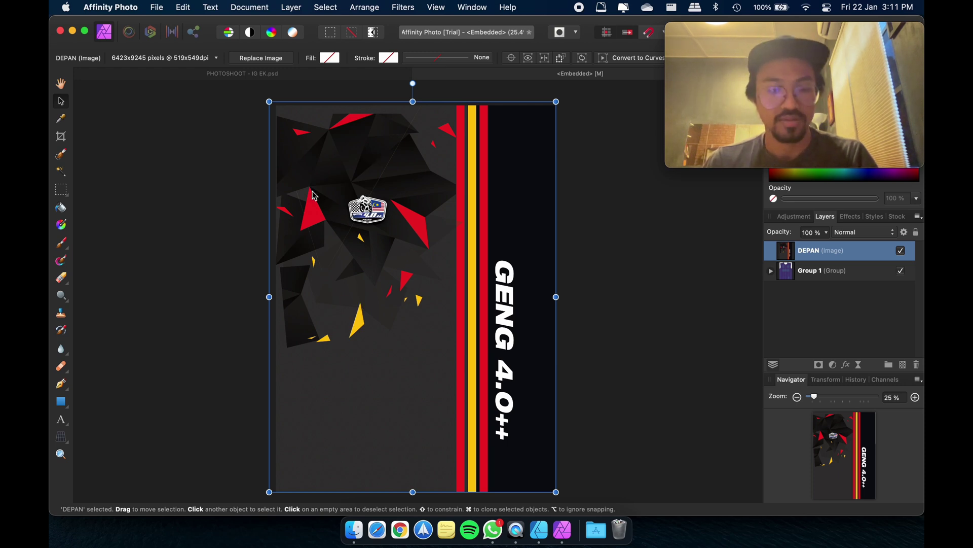
click(252, 213)
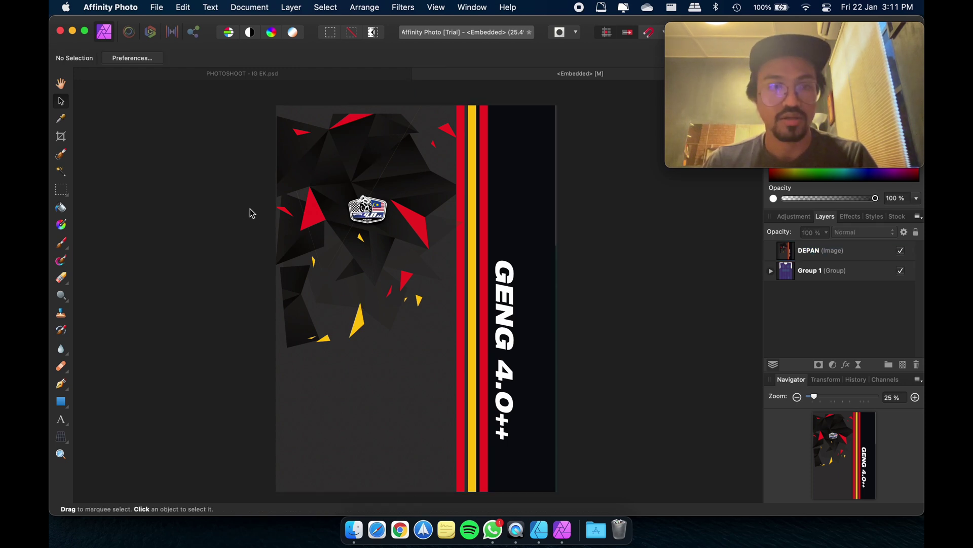
click(307, 75)
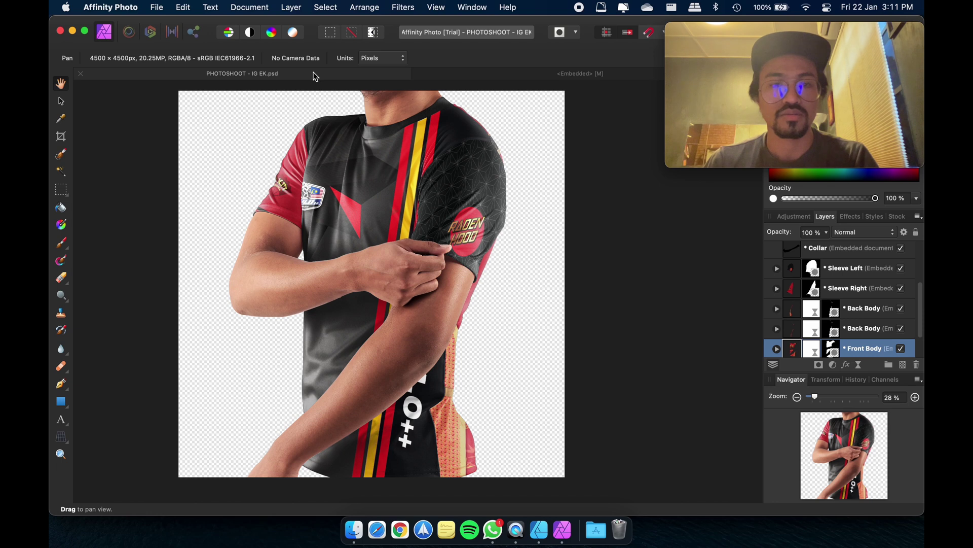
click(546, 75)
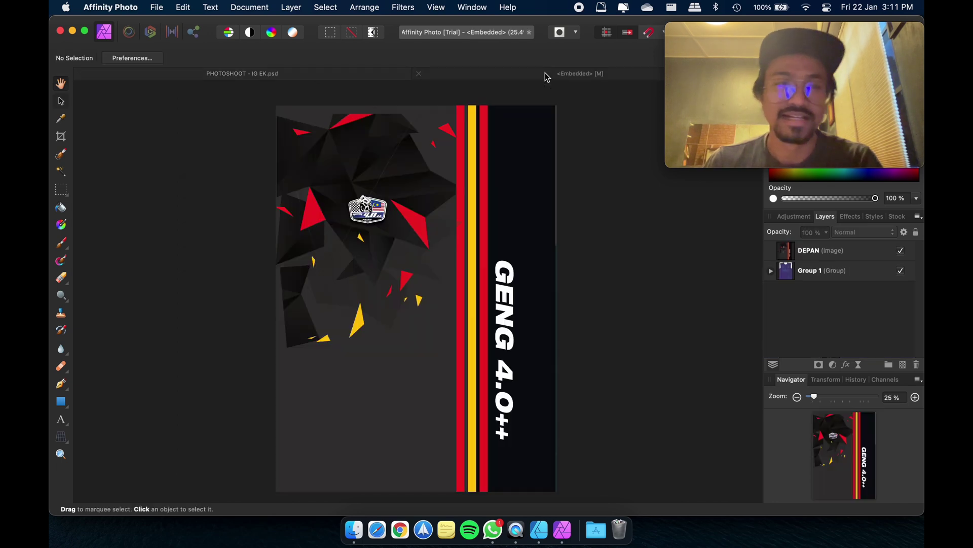
Narrow the DEPAN image from both sides, shift it slightly right, extend its right edge, and check the logo's placement on the mockup.
click(299, 249)
key(super+t)
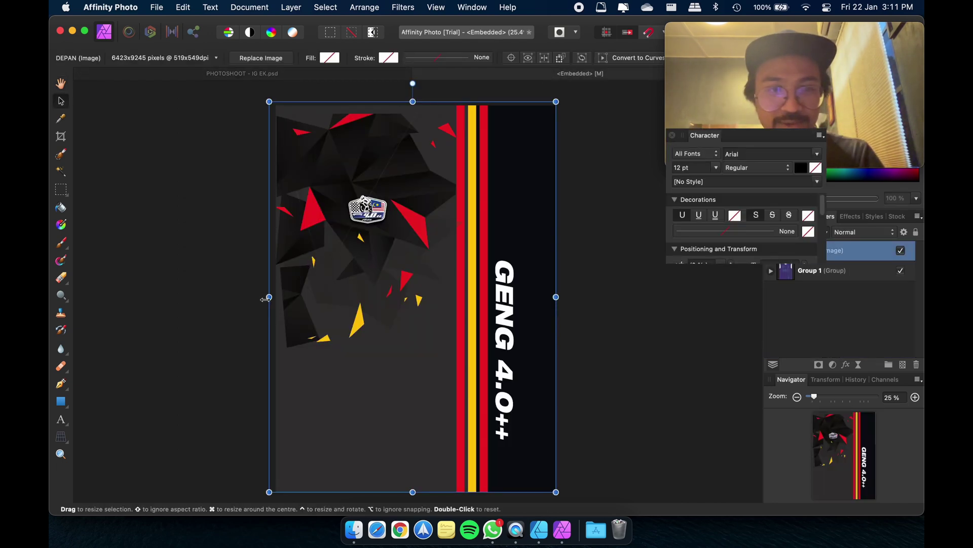
drag(269, 297, 287, 300)
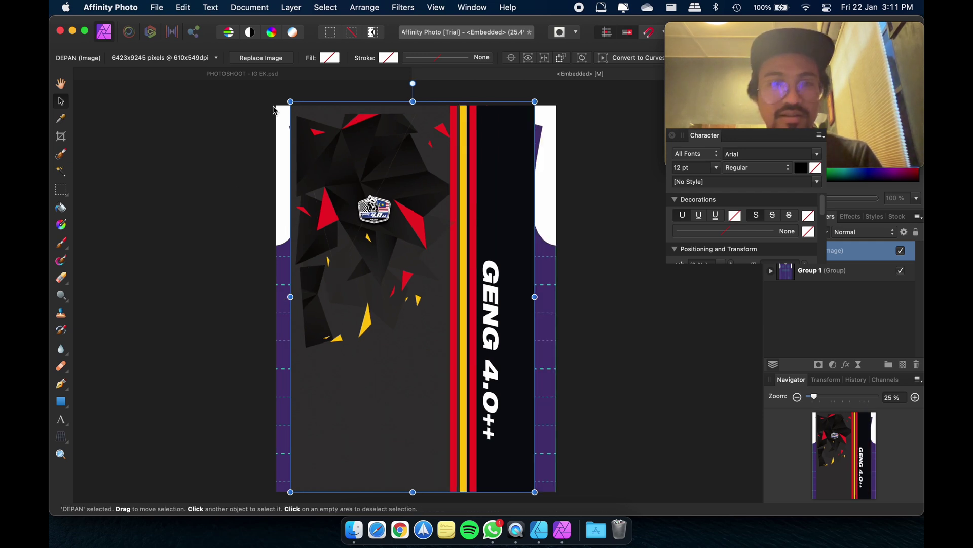
click(289, 80)
drag(359, 157, 363, 159)
drag(536, 299, 547, 298)
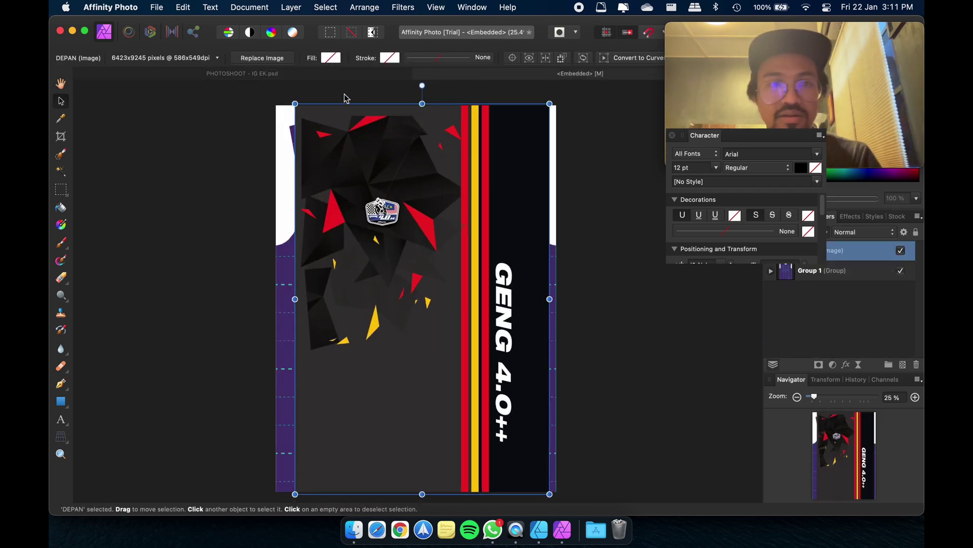
click(378, 77)
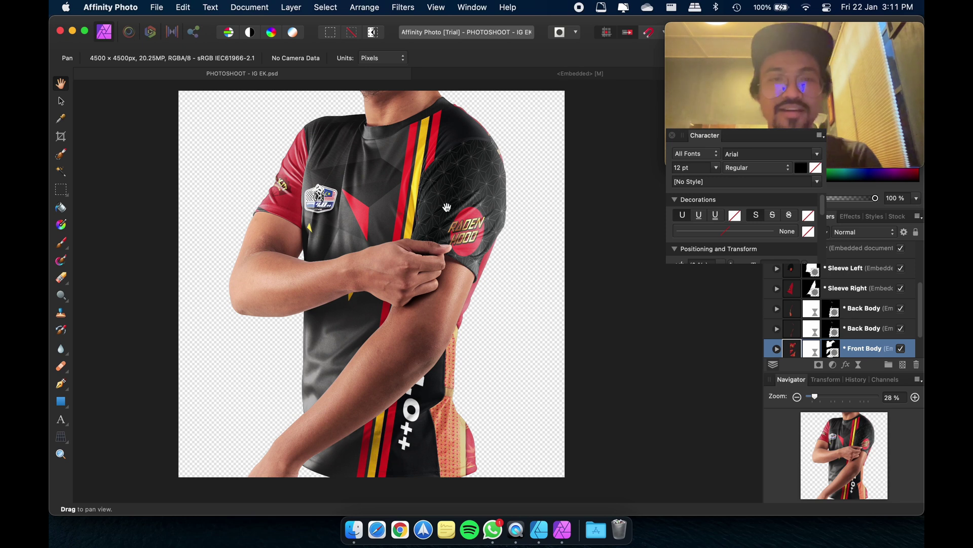
Close the embedded front body document and open the embedded sleeve document with the Raden Hood logo.
click(484, 73)
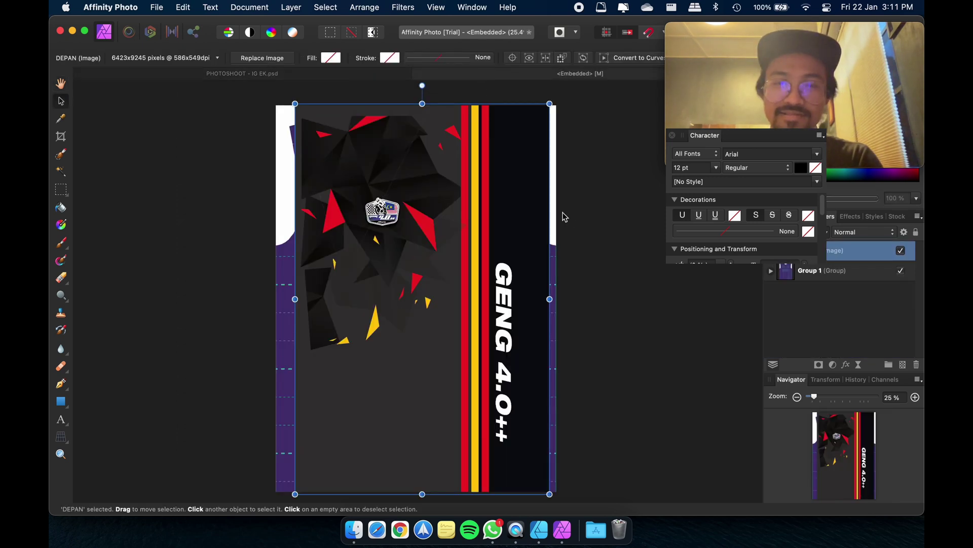
click(578, 188)
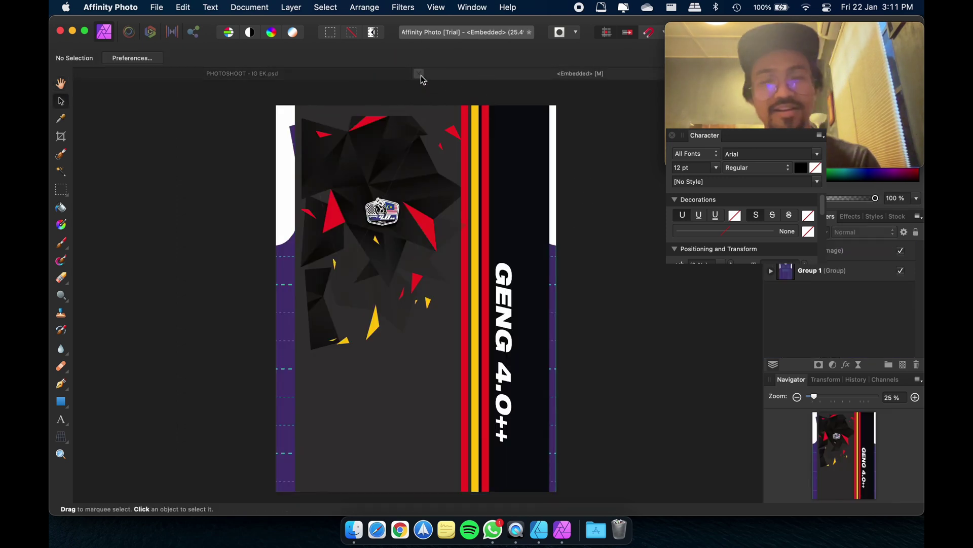
click(419, 74)
scroll(823, 318, up, 2)
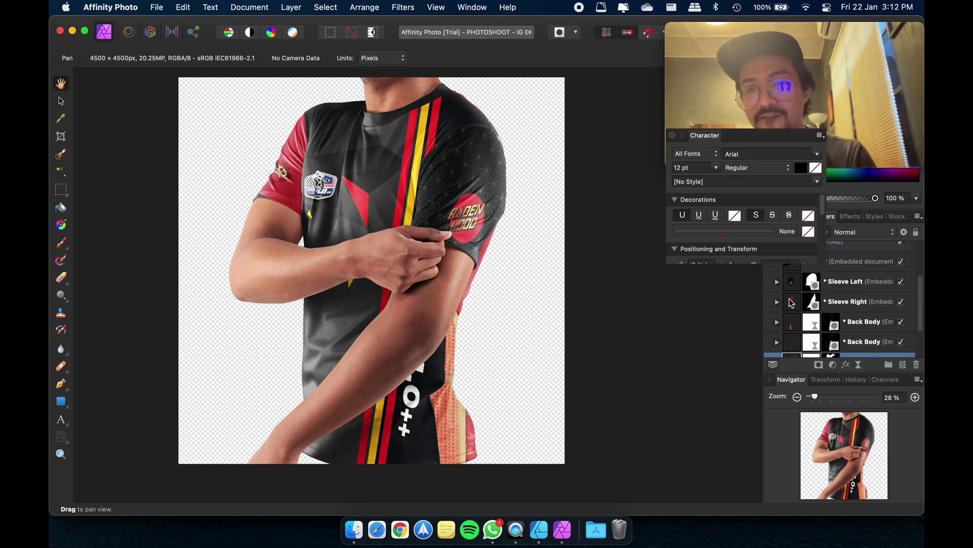
click(793, 299)
double_click(792, 299)
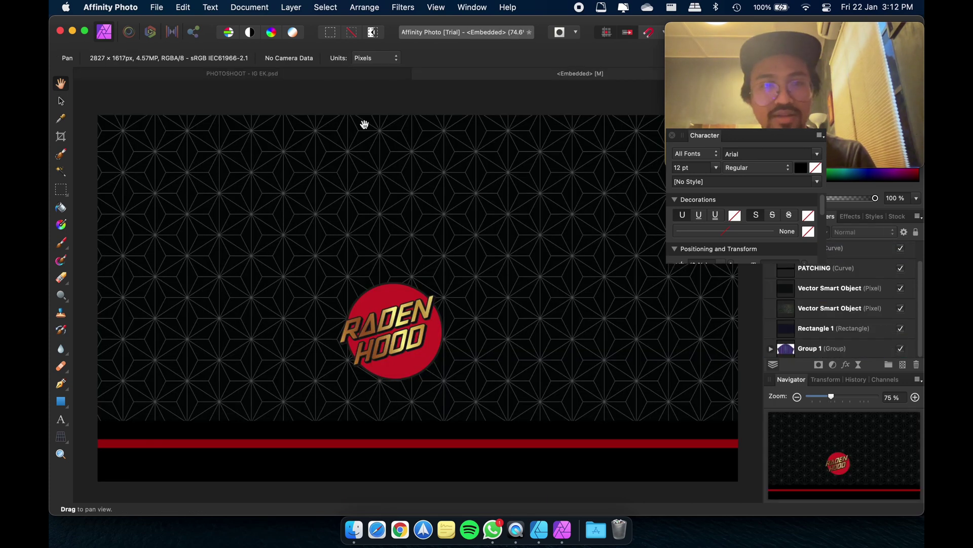
Snap Affinity Photo to the right half of the screen and bring the R25 - 2021 sheet in Affinity Designer into view beside it.
key(ctrl+alt+Right)
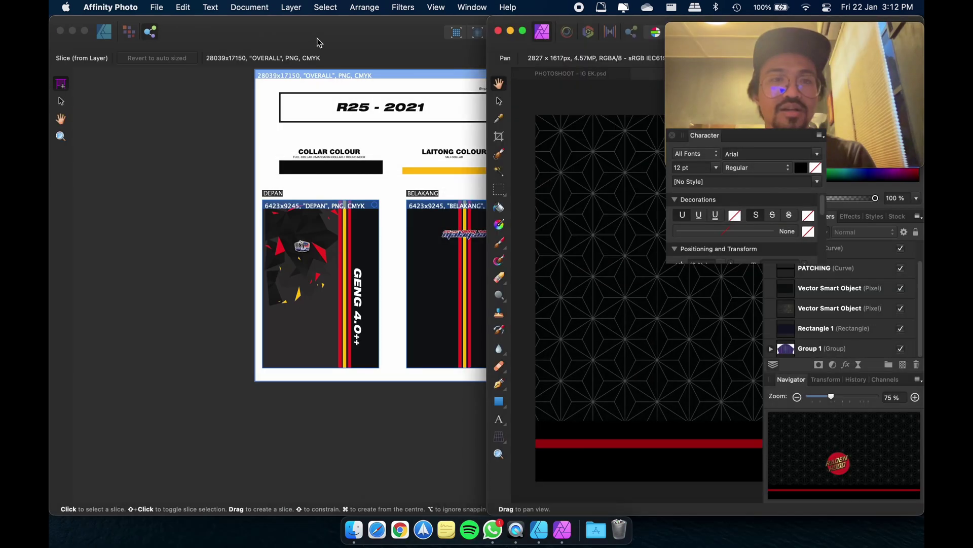
drag(362, 33, 51, 192)
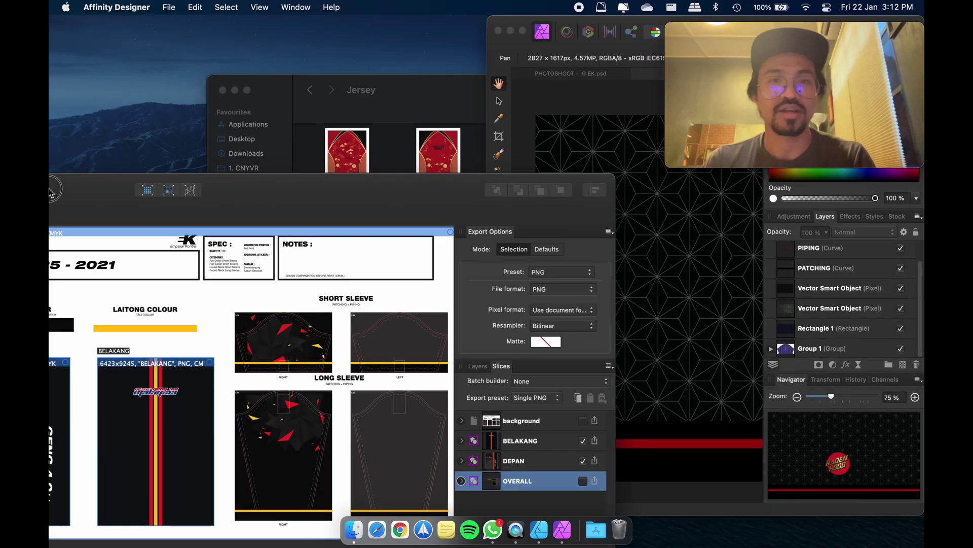
drag(264, 191, 65, 144)
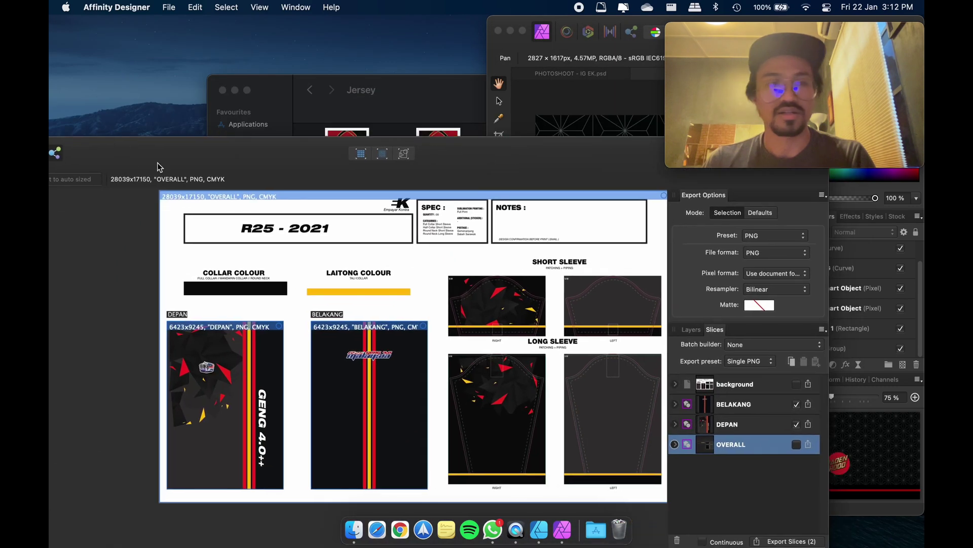
click(70, 139)
click(90, 138)
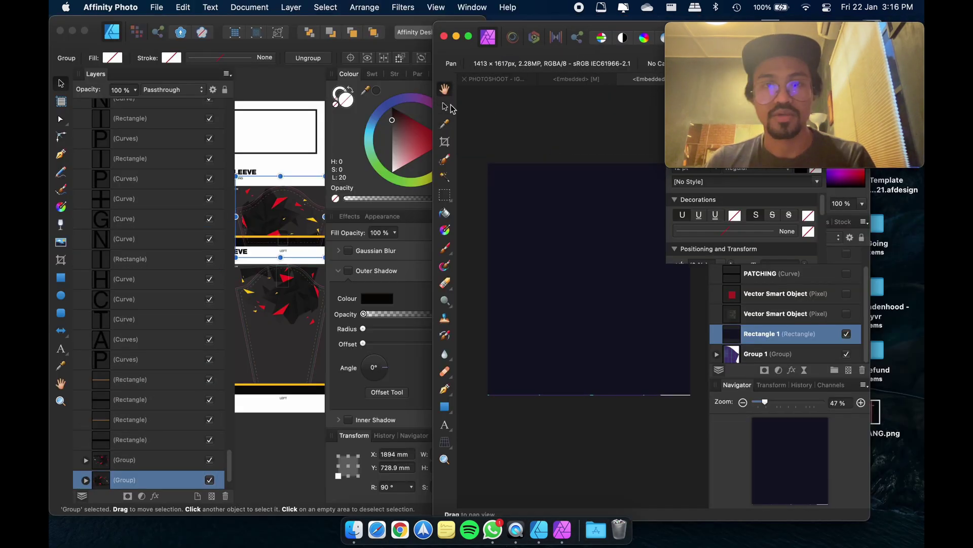
Try to carry the short sleeve's geometric pattern group from Affinity Designer straight over into the embedded sleeve document.
click(445, 106)
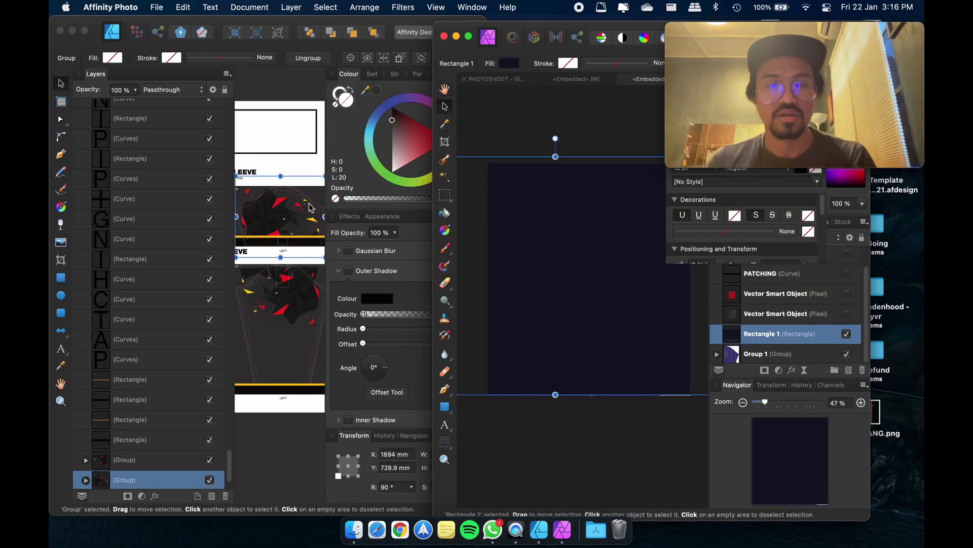
click(280, 221)
drag(287, 223, 603, 278)
key(super+z)
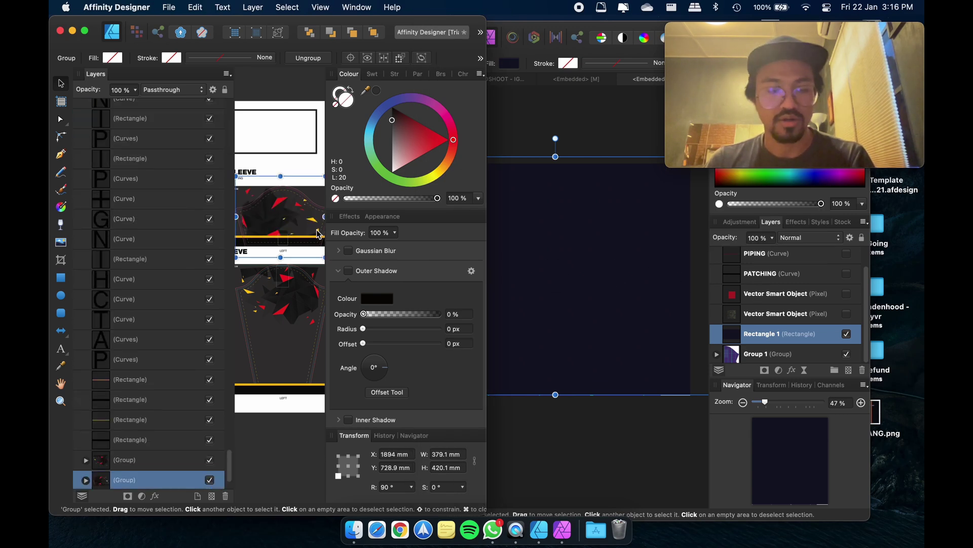
Copy the short sleeve's geometric pattern group from Affinity Designer and paste it into the embedded sleeve document in Affinity Photo.
key(super+c)
click(625, 113)
key(super+v)
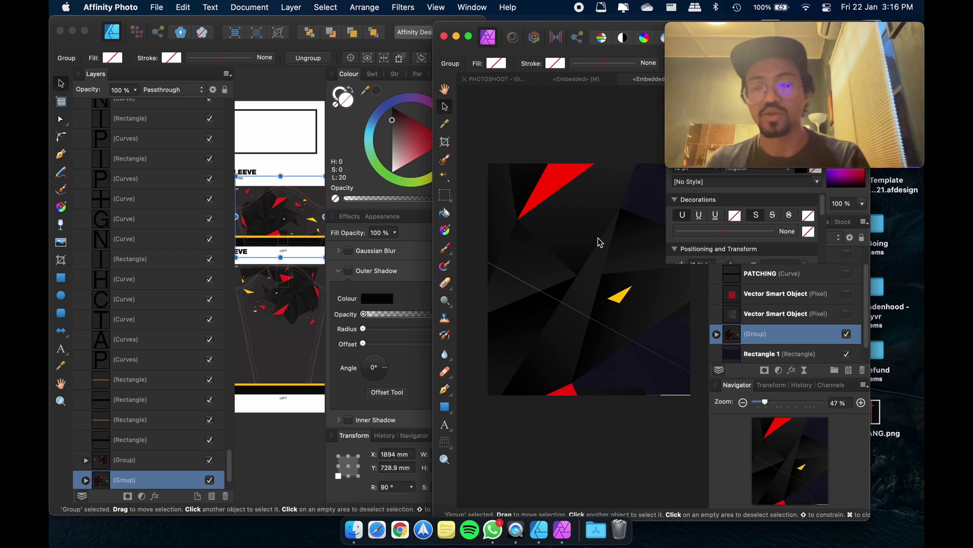
Scale the pasted pattern group down to roughly the sleeve canvas size and position it over the canvas.
scroll(600, 242, down, 4)
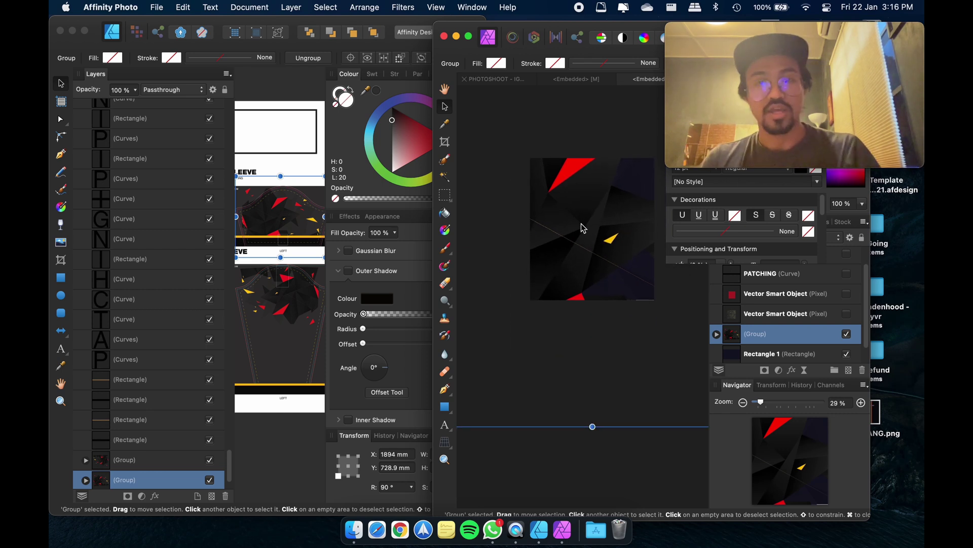
scroll(586, 225, down, 5)
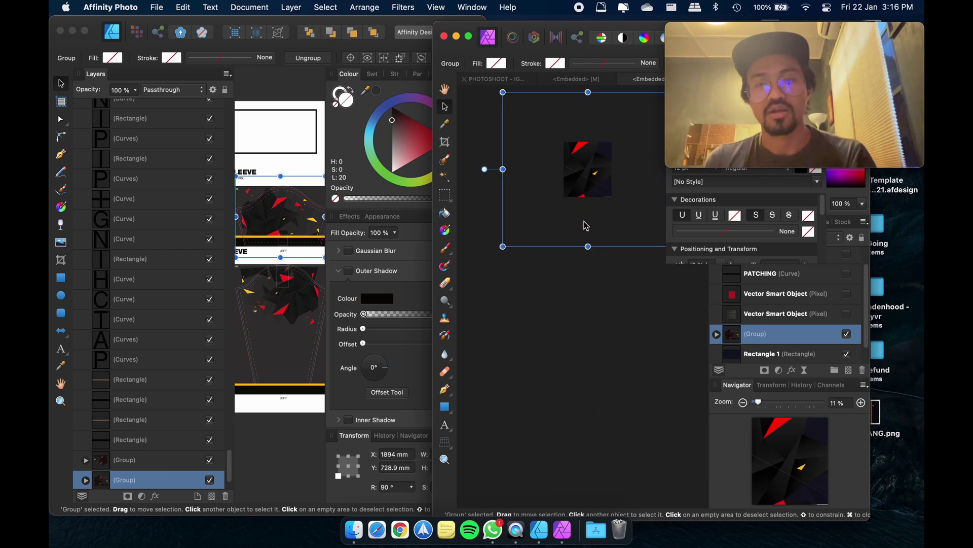
scroll(576, 237, down, 1)
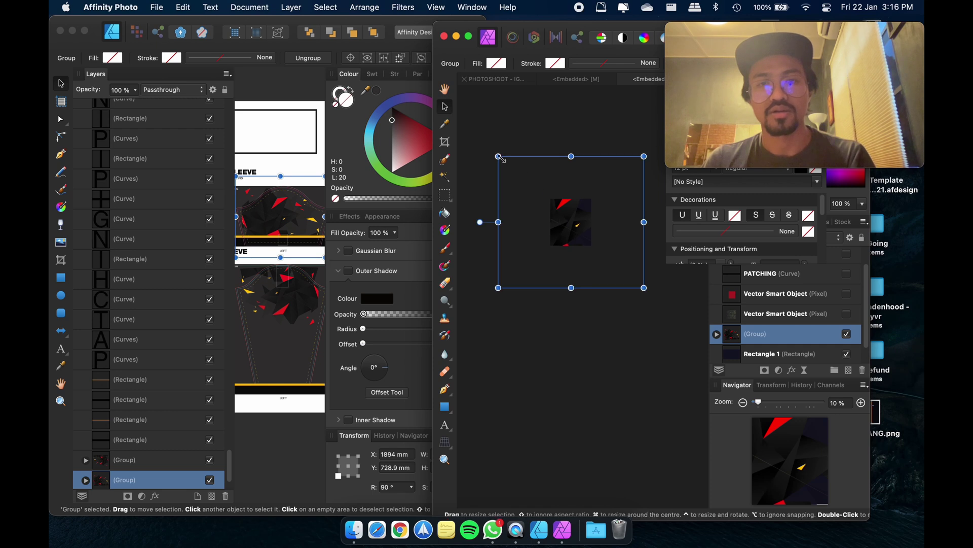
drag(498, 157, 550, 224)
drag(623, 265, 572, 218)
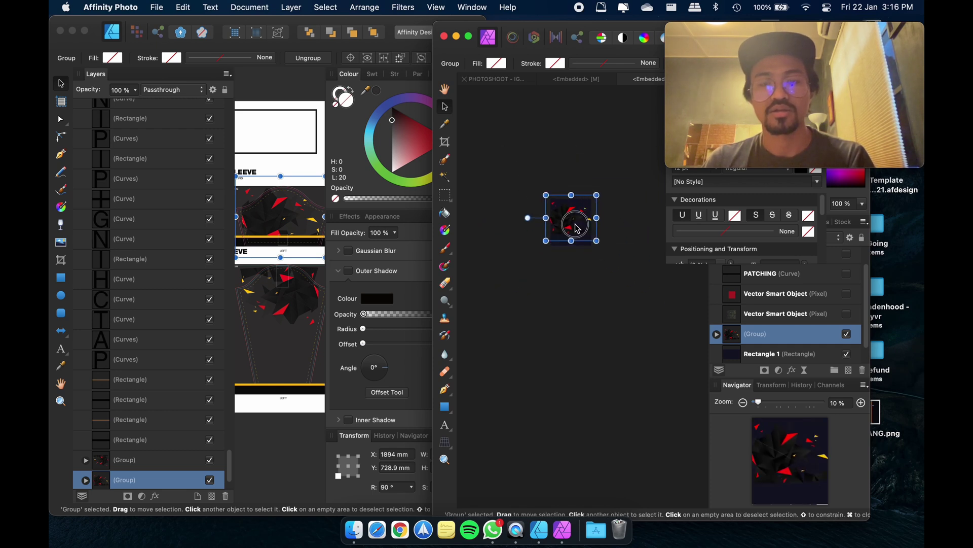
Set the fill of Rectangle 1 in the embedded sleeve document to hex 353332, matching the sleeve background in Affinity Designer.
click(331, 162)
click(528, 400)
drag(558, 30, 258, 31)
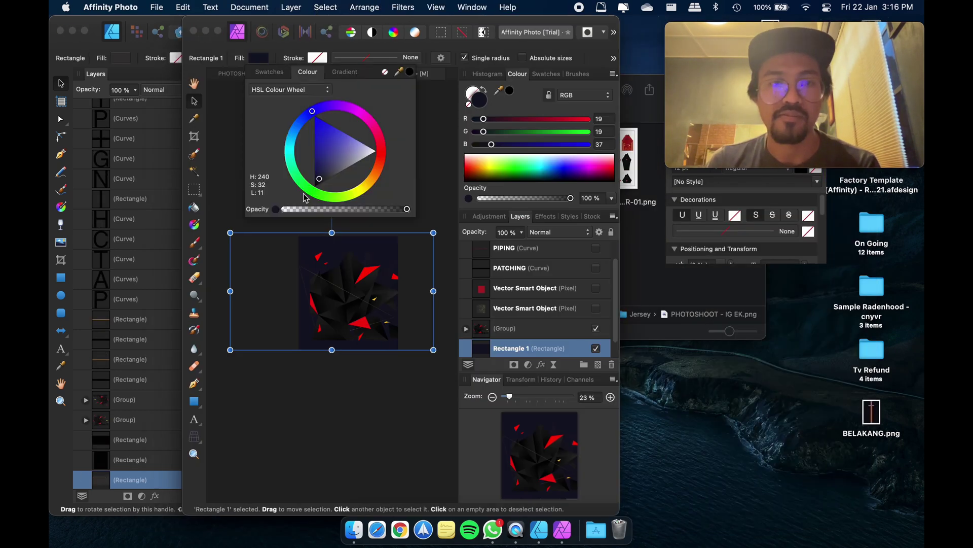
click(284, 91)
click(271, 27)
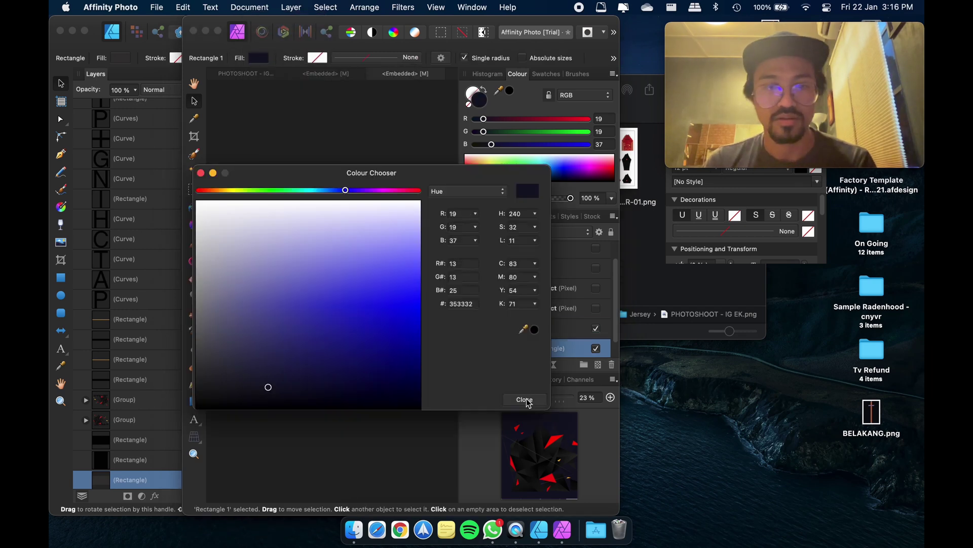
click(525, 400)
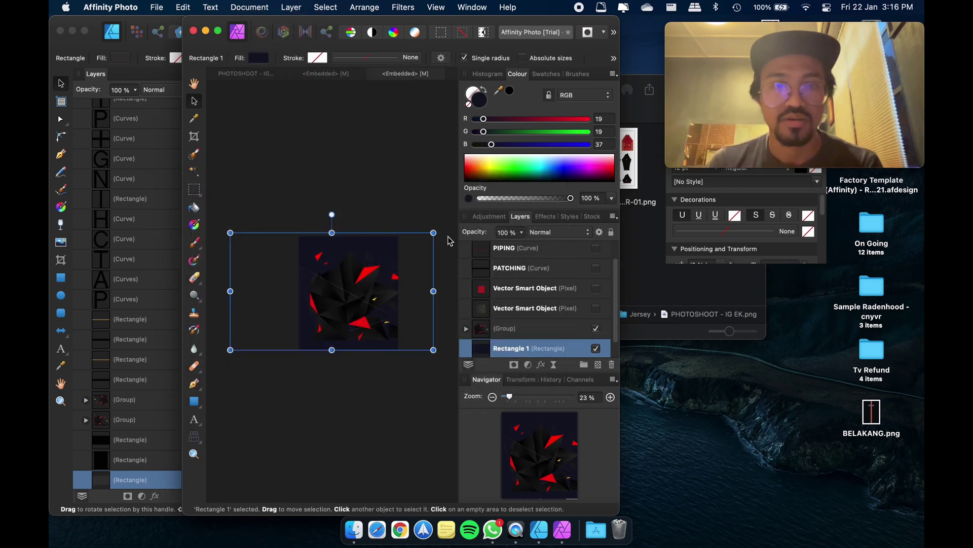
click(479, 100)
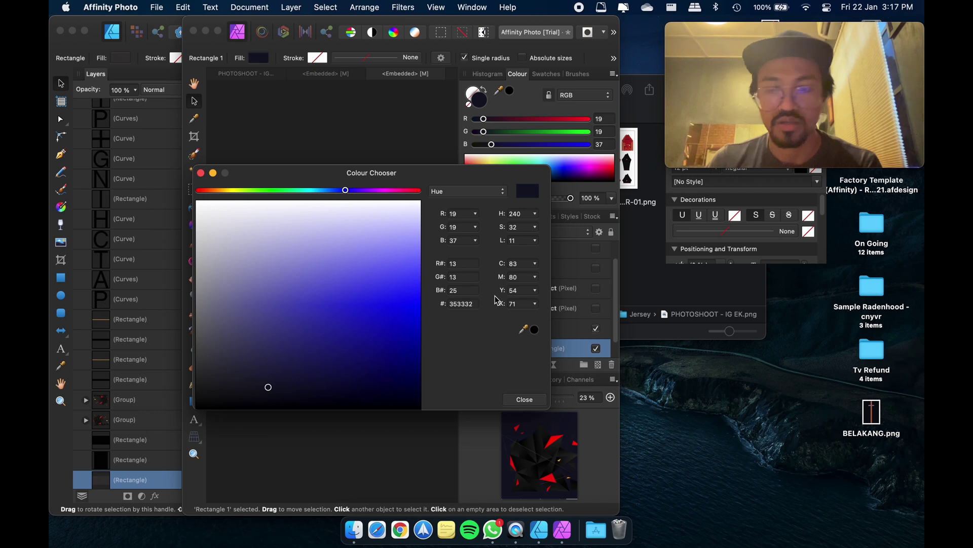
text(353332)
key(Return)
click(524, 399)
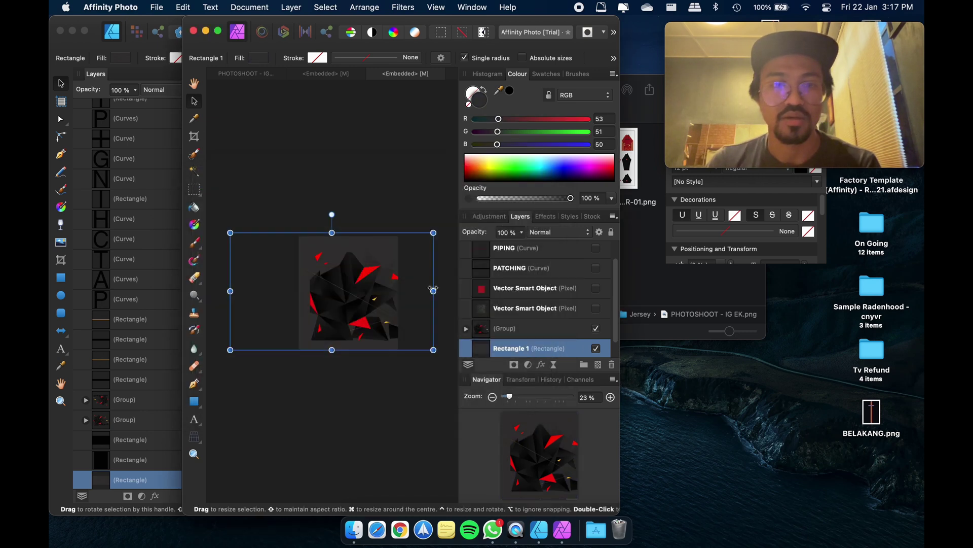
Shift the pattern group to cover the sleeve canvas and return to the PHOTOSHOOT - IG EK mockup to check the sleeve.
click(260, 82)
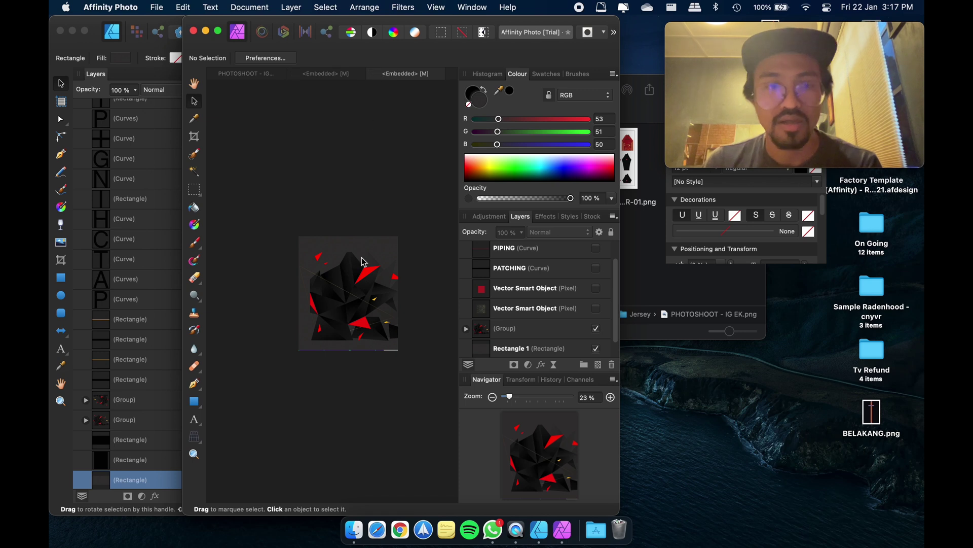
click(524, 328)
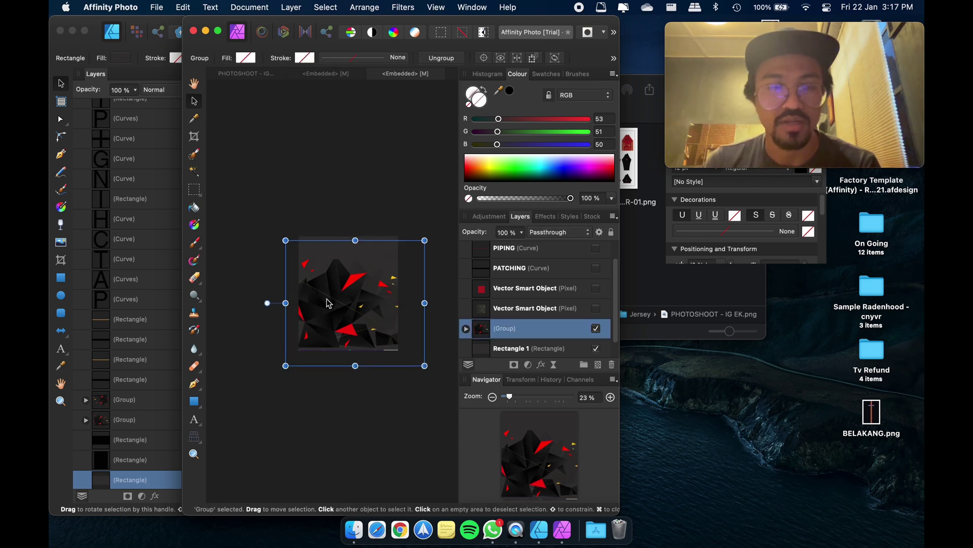
click(255, 76)
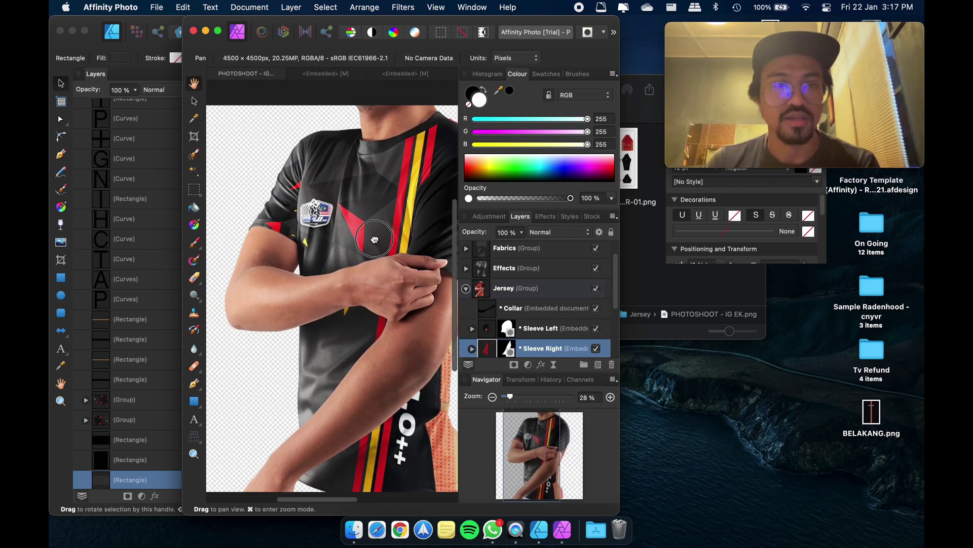
scroll(331, 232, down, 2)
scroll(368, 221, up, 1)
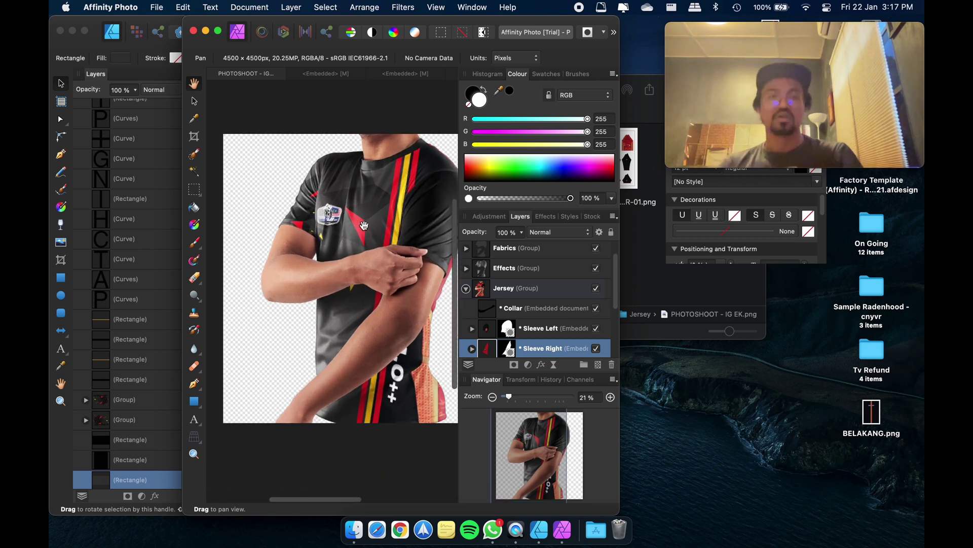
scroll(367, 223, right, 2)
scroll(496, 315, down, 2)
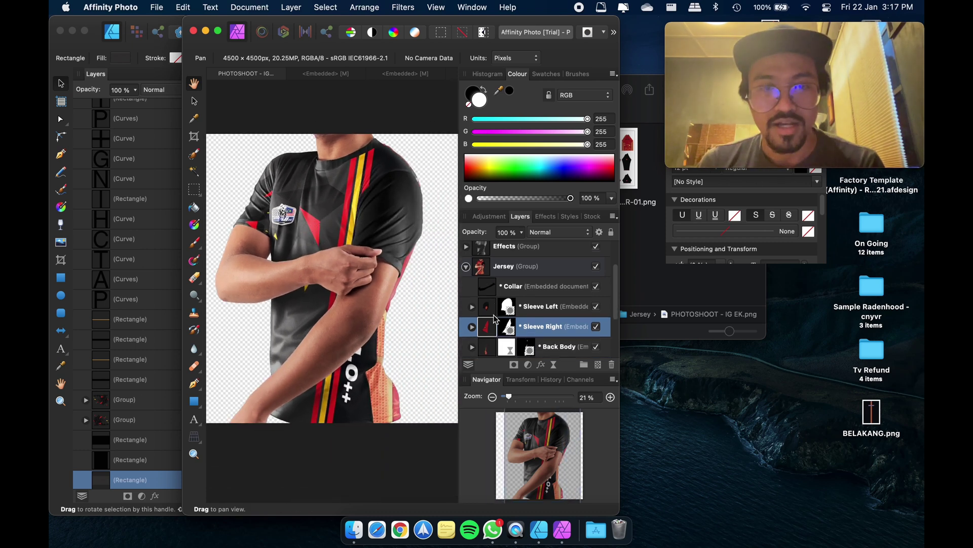
Open the embedded document of the lower Back Body layer, just above Front Body in the Jersey group.
click(497, 312)
scroll(498, 310, down, 2)
scroll(497, 310, down, 1)
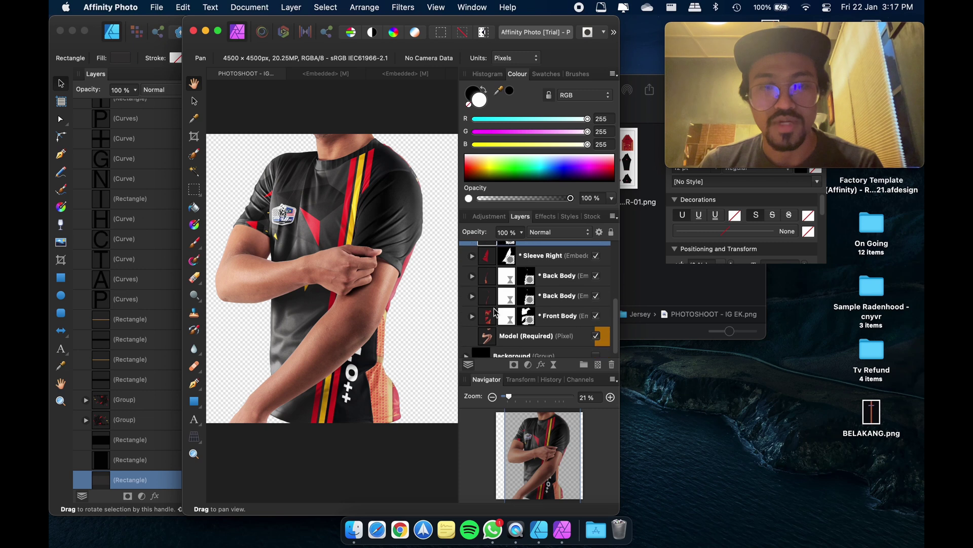
click(493, 316)
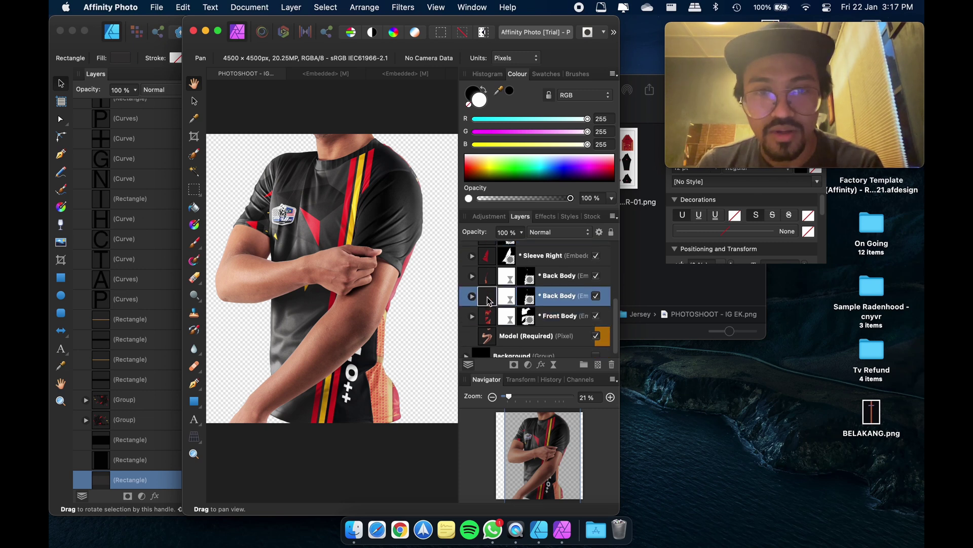
double_click(488, 313)
Replace the EK - Jersey Factory Template artwork in the back body document with BELAKANG.png and return to the mockup.
click(505, 251)
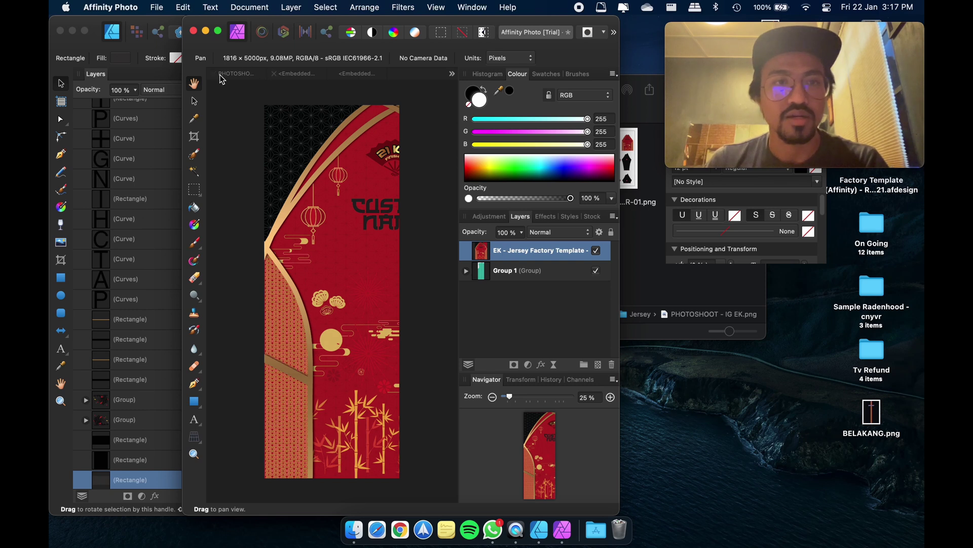
key(v)
click(403, 58)
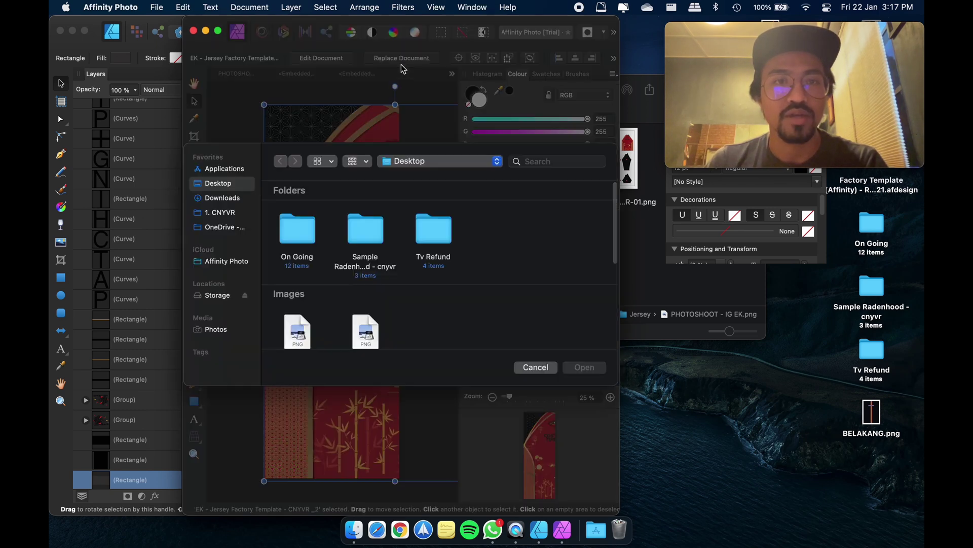
click(302, 324)
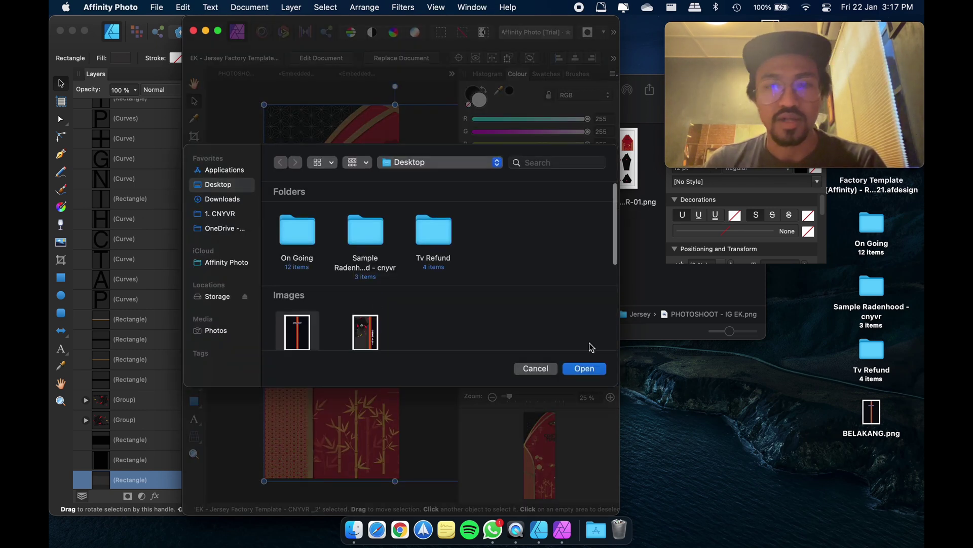
click(585, 368)
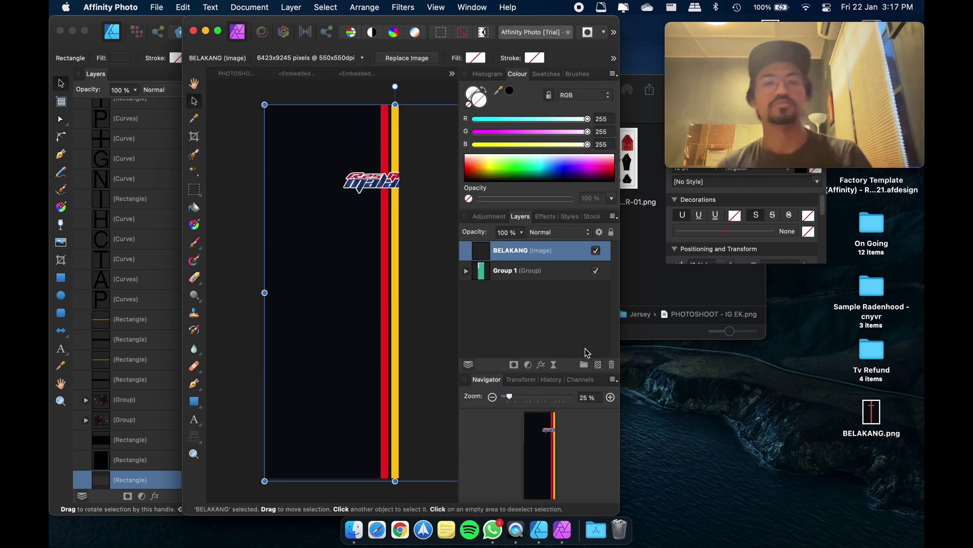
click(235, 75)
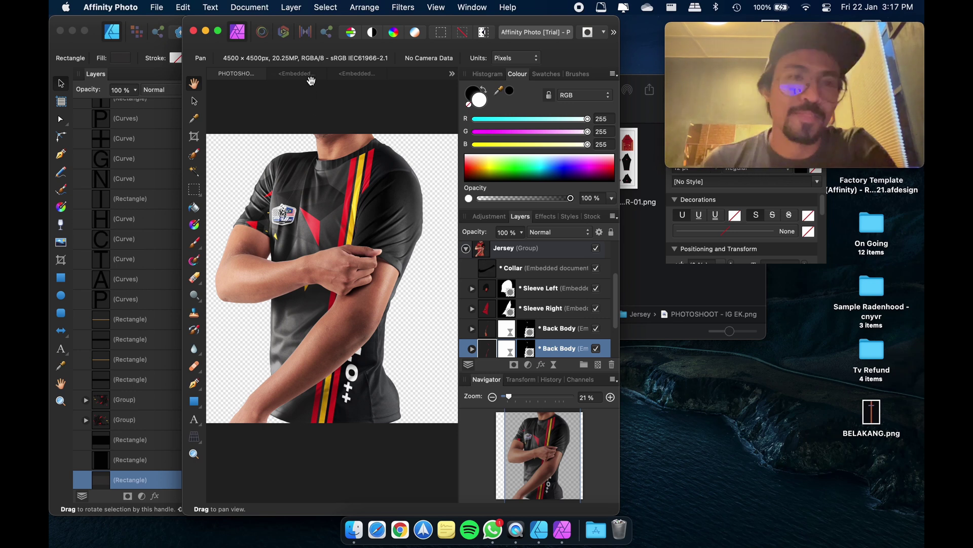
Save the finished mockup to the Desktop as PHOTOSHOOT - IG EK.afphoto.
drag(245, 28, 265, 27)
click(157, 7)
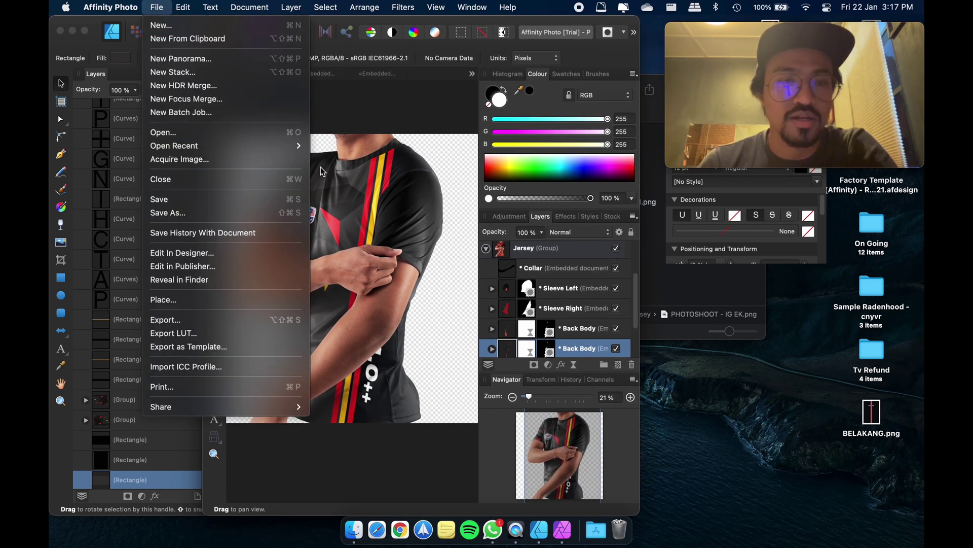
click(409, 105)
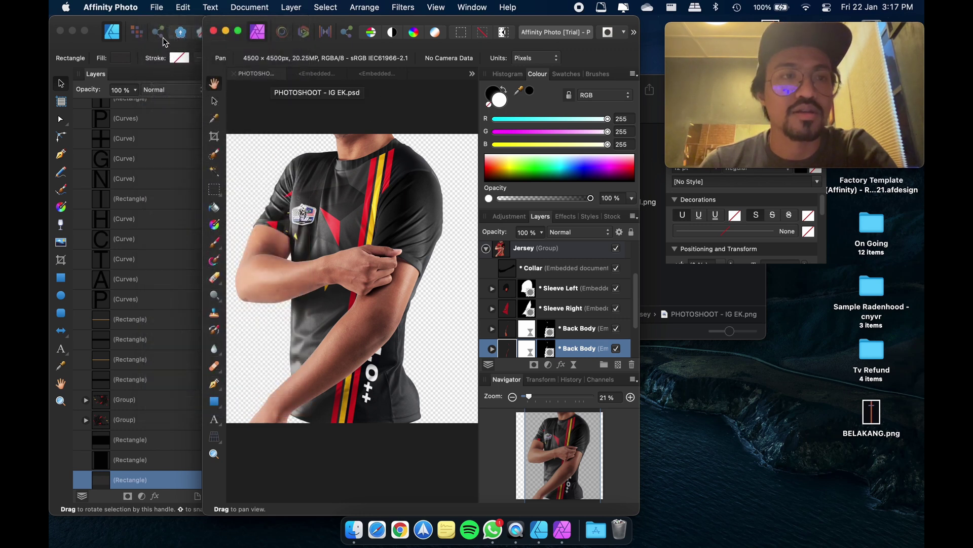
click(157, 7)
click(206, 212)
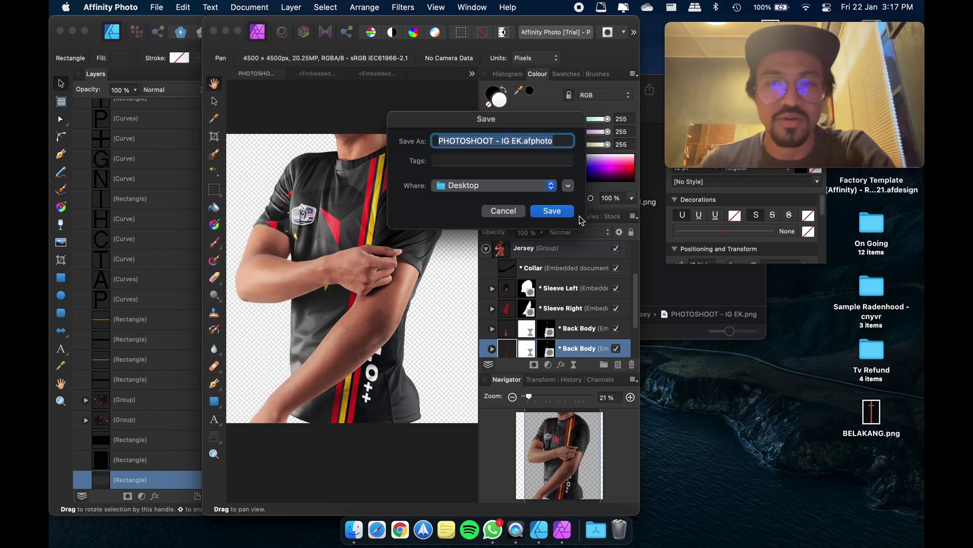
click(555, 211)
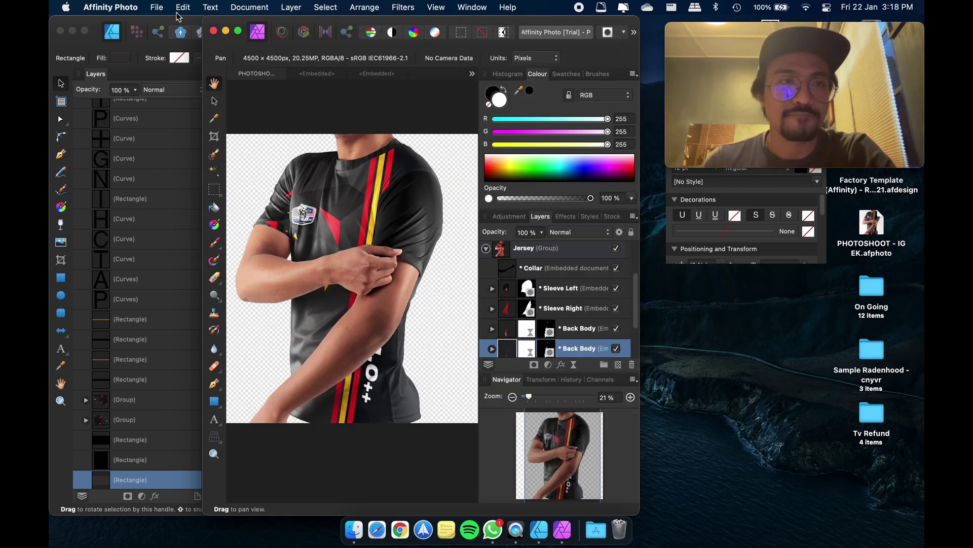
Export the whole mockup as a 4500 × 4500 px PNG named PHOTOSHOOT - IG EK.png to the Desktop.
click(164, 9)
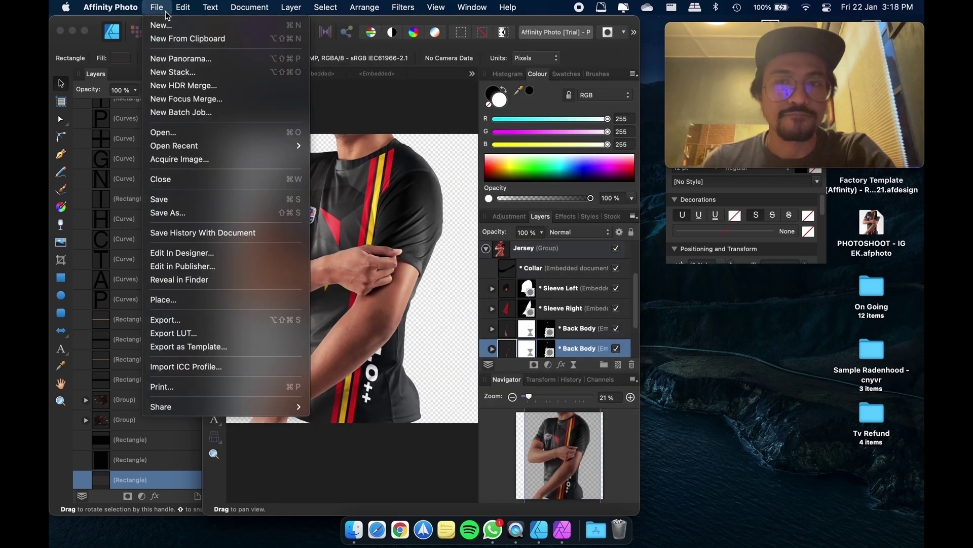
click(223, 320)
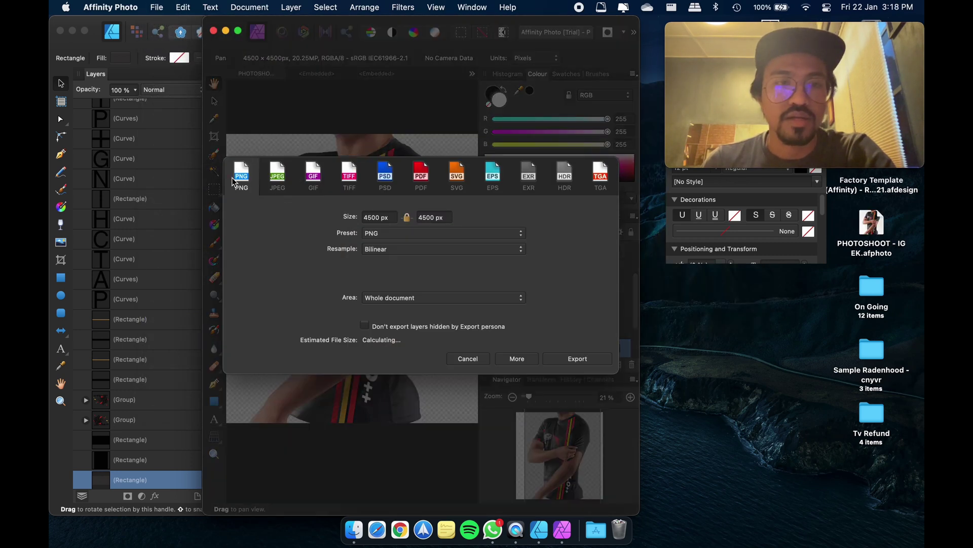
click(413, 302)
click(431, 300)
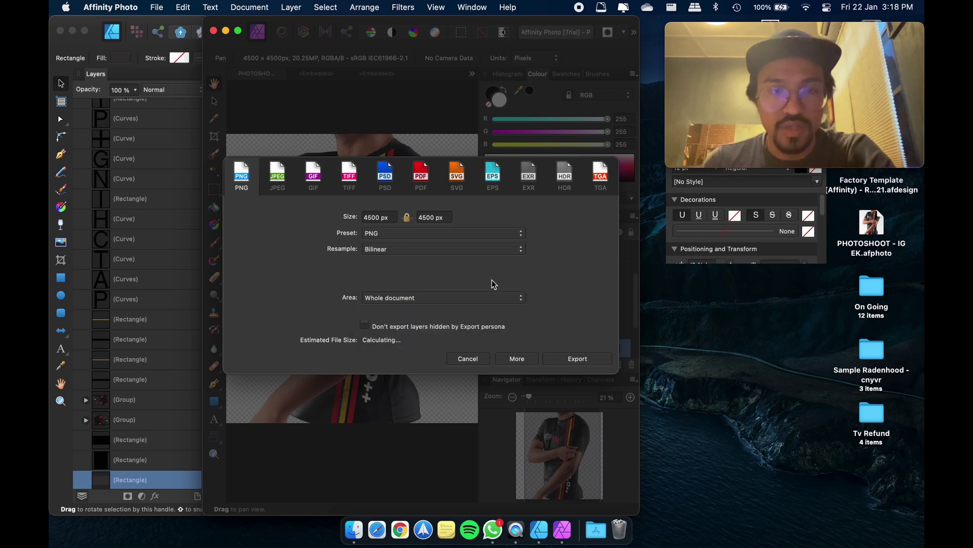
click(505, 358)
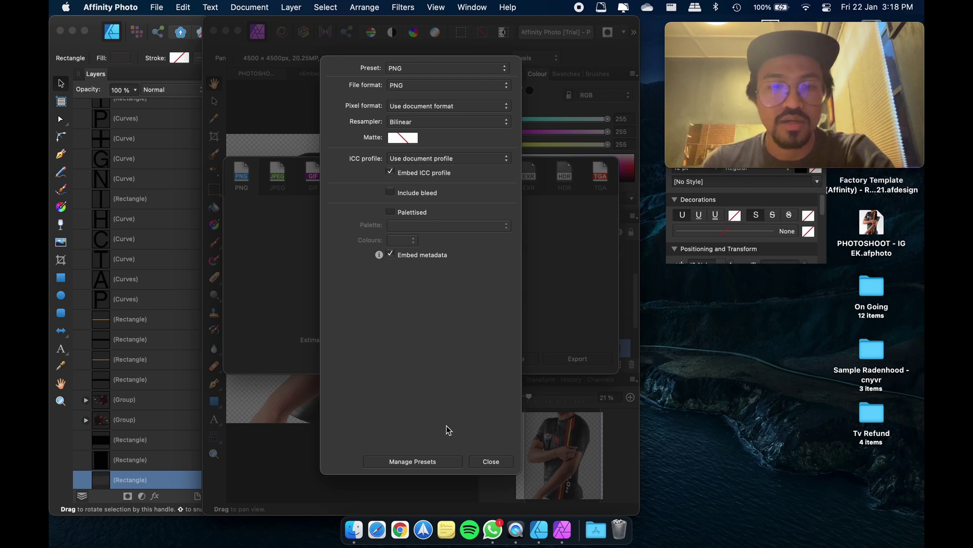
click(490, 461)
click(579, 357)
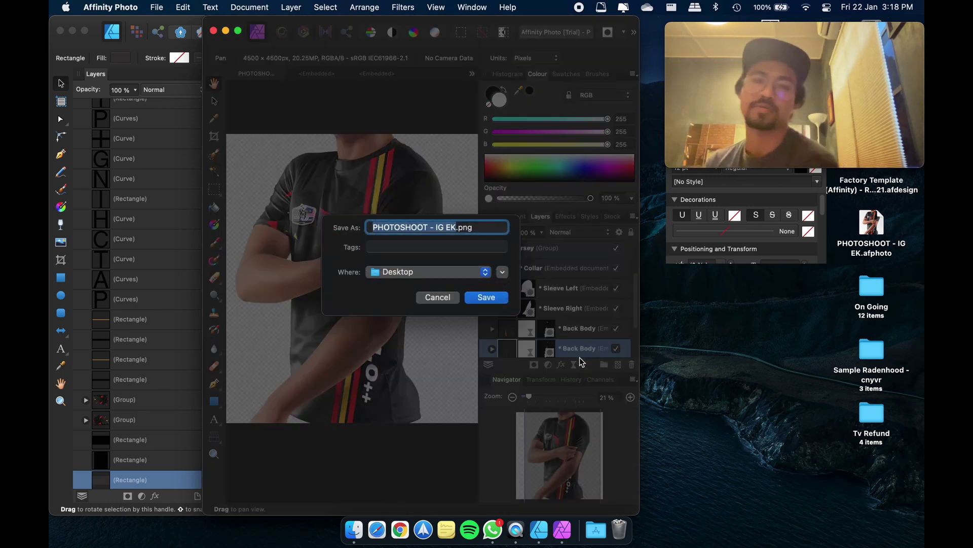
click(490, 298)
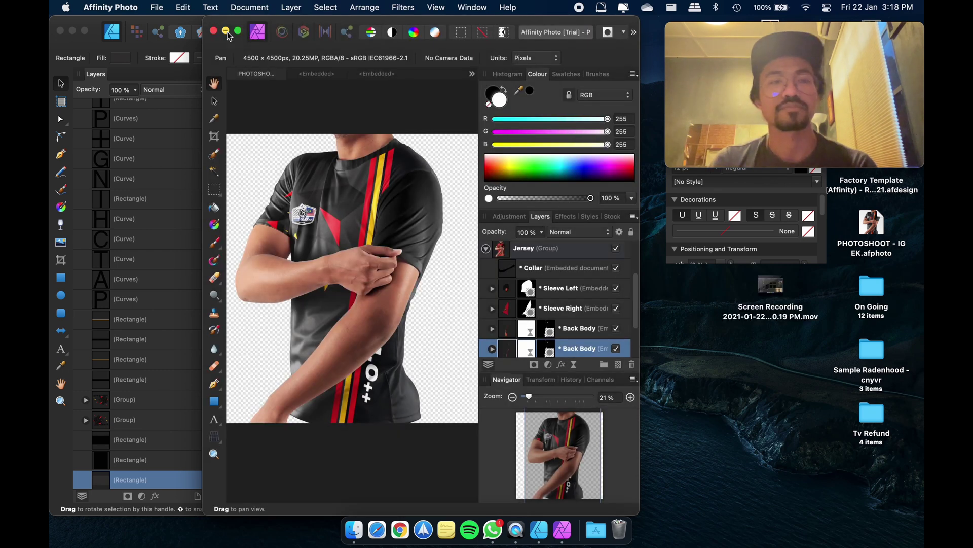
Minimise Affinity Photo, move the webcam window off the desktop files and open PHOTOSHOOT - IG EK.png in Preview.
click(226, 31)
click(712, 246)
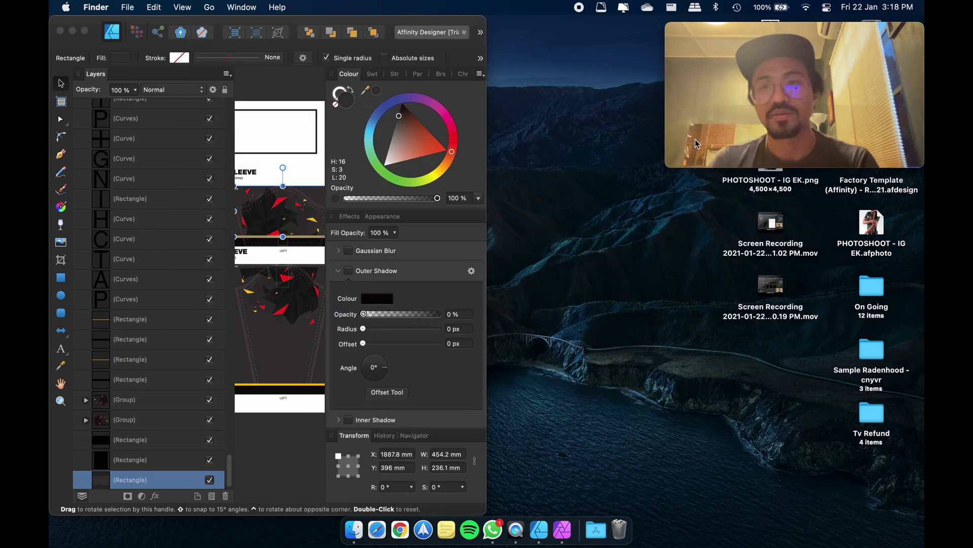
drag(749, 39, 738, 368)
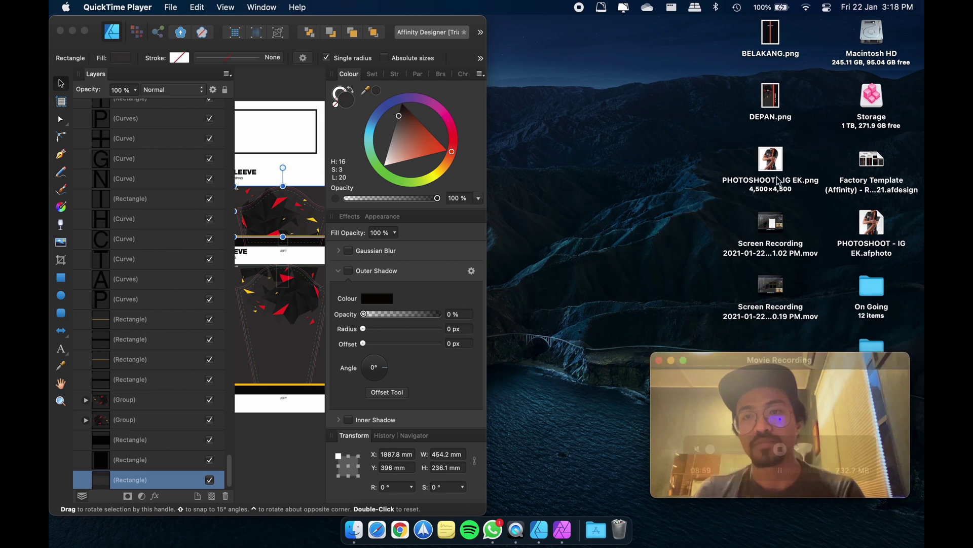
click(771, 160)
double_click(773, 162)
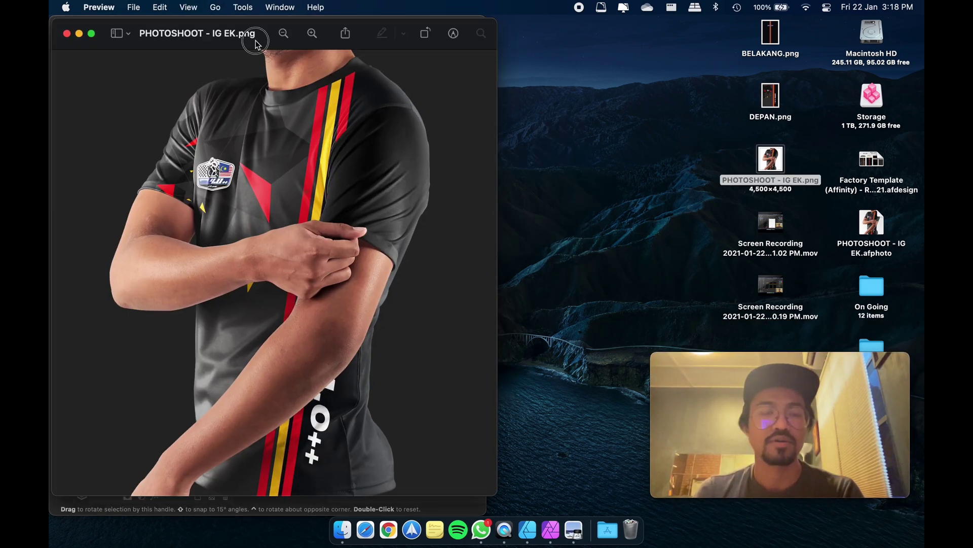
Examine the exported jersey image up close and as a whole, then close it.
drag(256, 35, 461, 36)
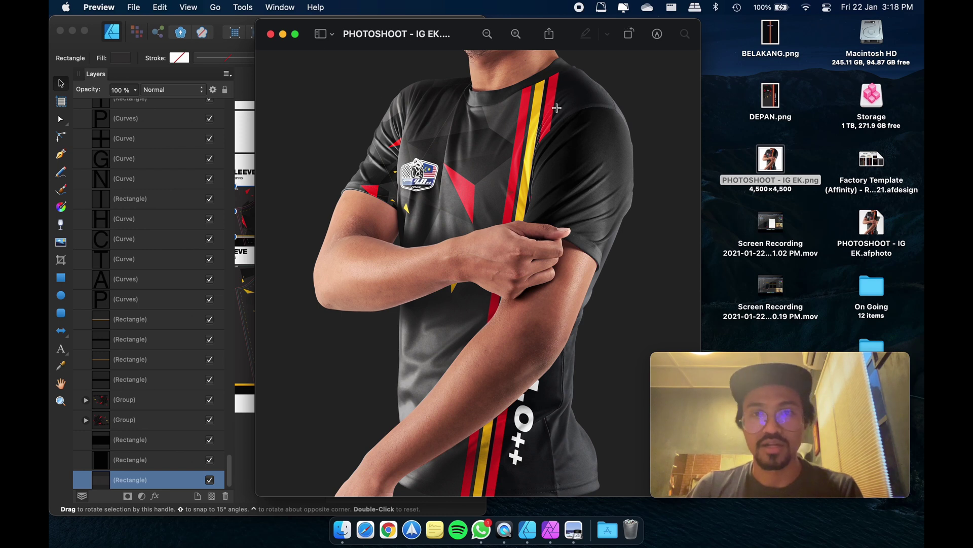
drag(557, 107, 667, 175)
drag(524, 86, 621, 166)
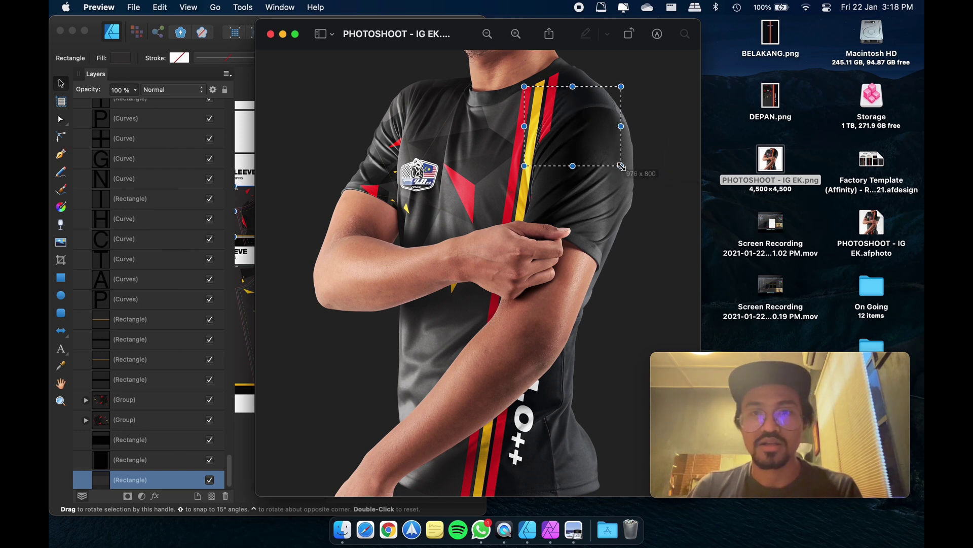
click(516, 34)
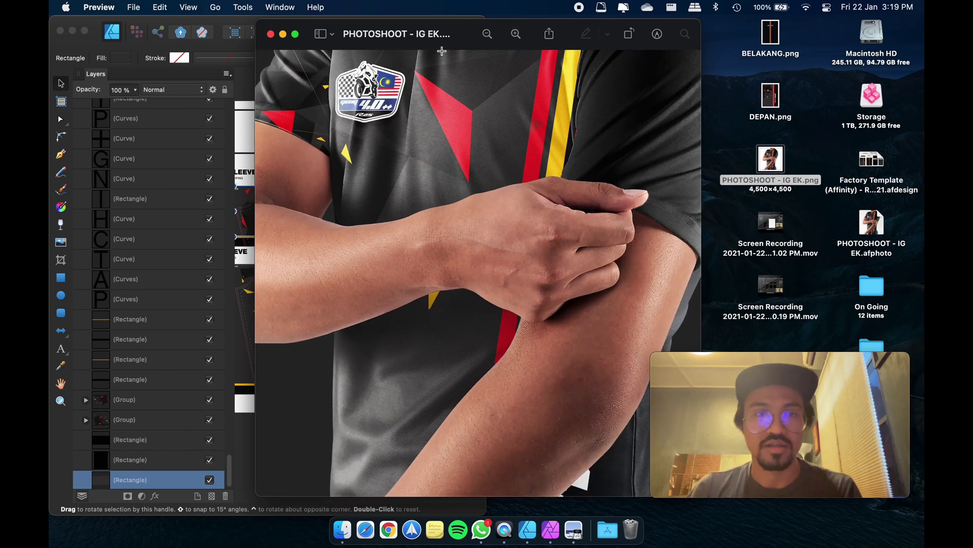
drag(464, 33, 426, 31)
click(451, 31)
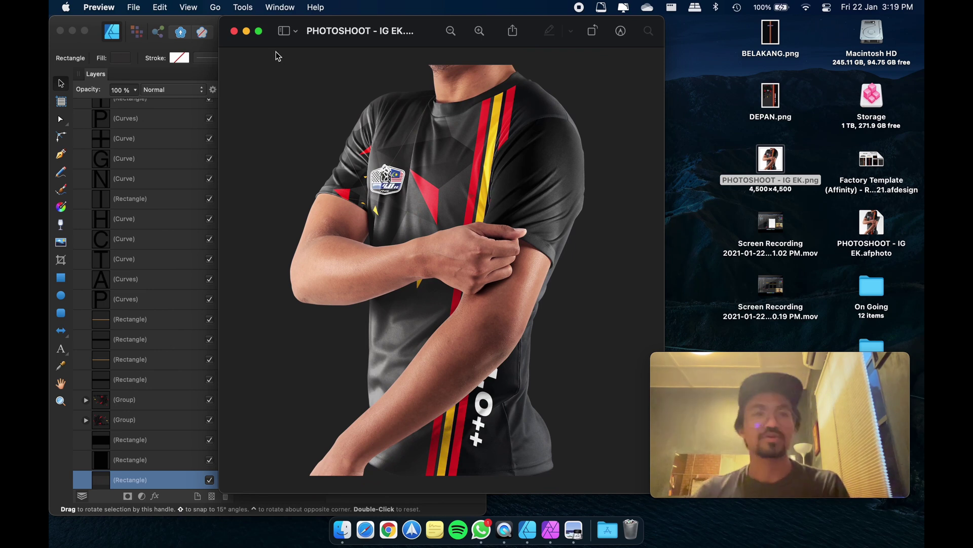
click(233, 31)
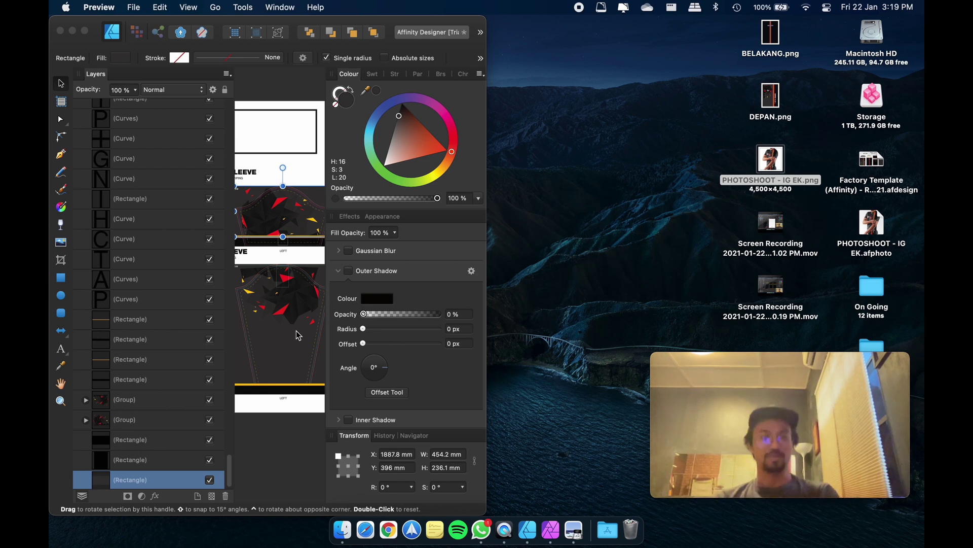
Switch to Affinity Designer, widen its window and bring the front and back panels of the OVERALL artboard into view.
click(288, 92)
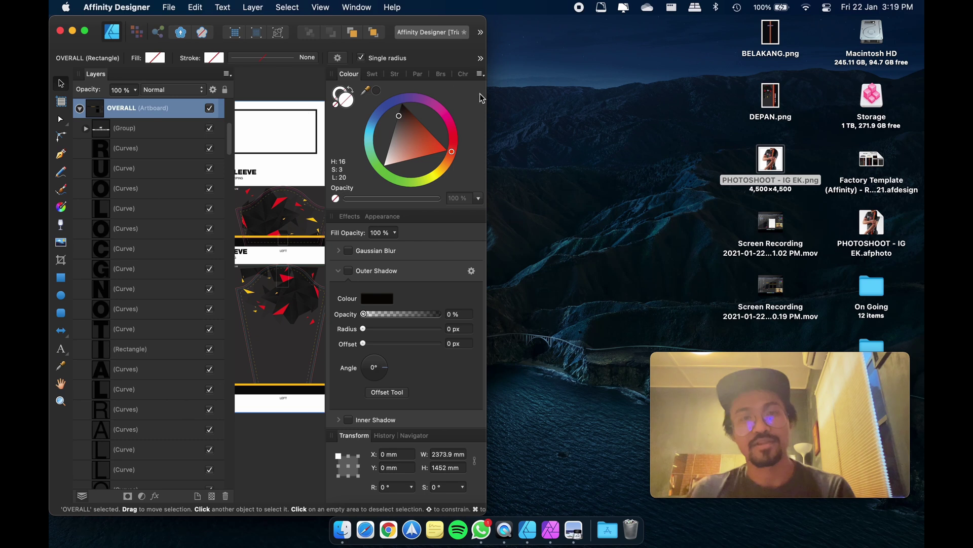
drag(486, 97, 654, 97)
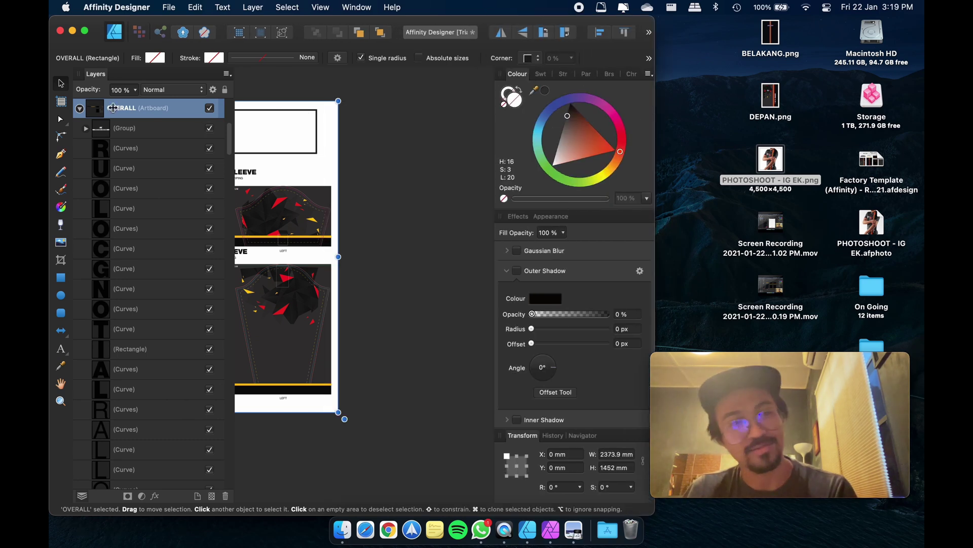
scroll(385, 162, left, 2)
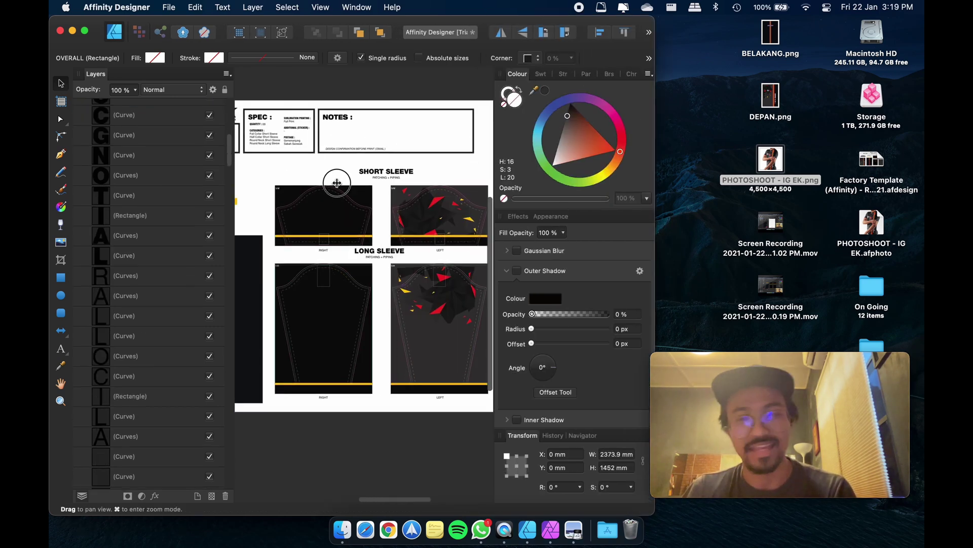
scroll(398, 186, left, 6)
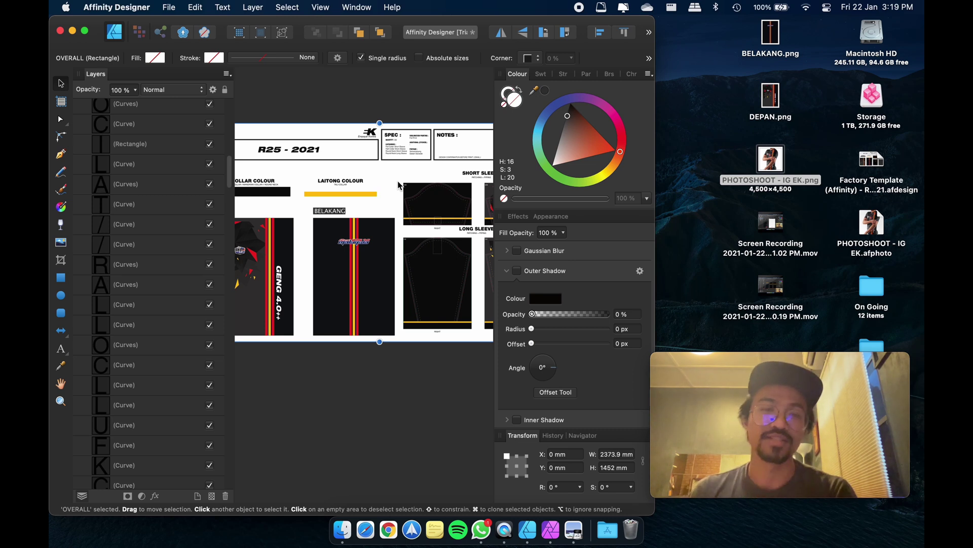
scroll(399, 185, left, 3)
scroll(399, 186, up, 1)
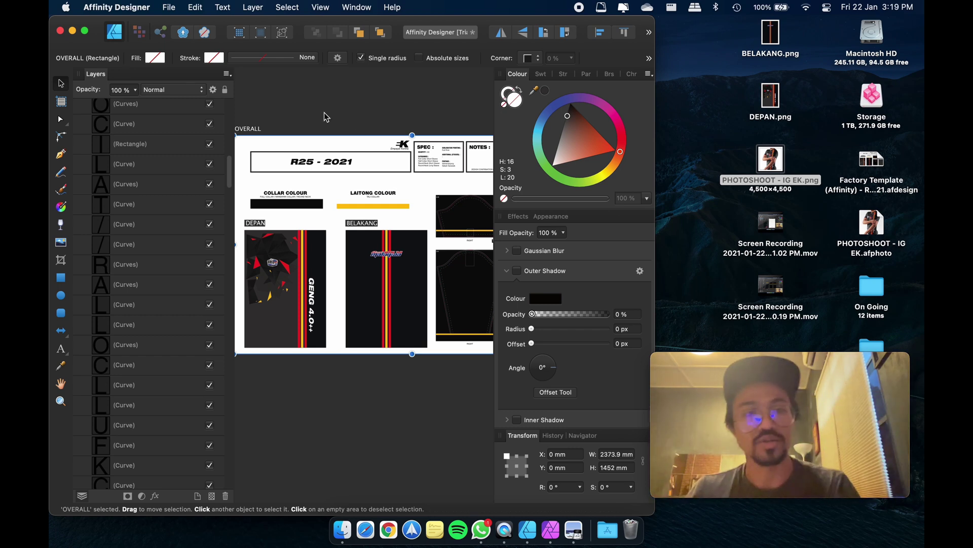
scroll(324, 117, up, 2)
scroll(324, 116, left, 2)
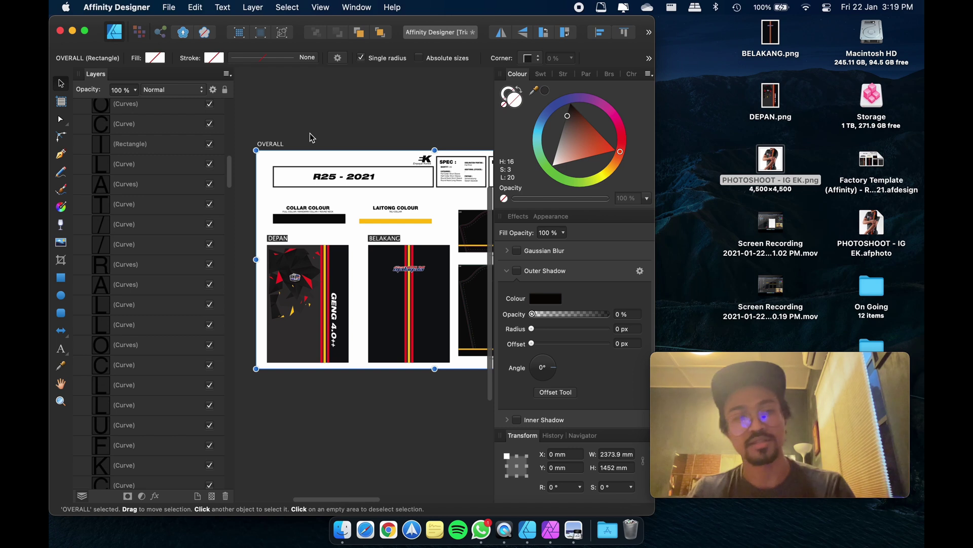
Look through the list of objects that make up the OVERALL artboard.
scroll(184, 216, up, 10)
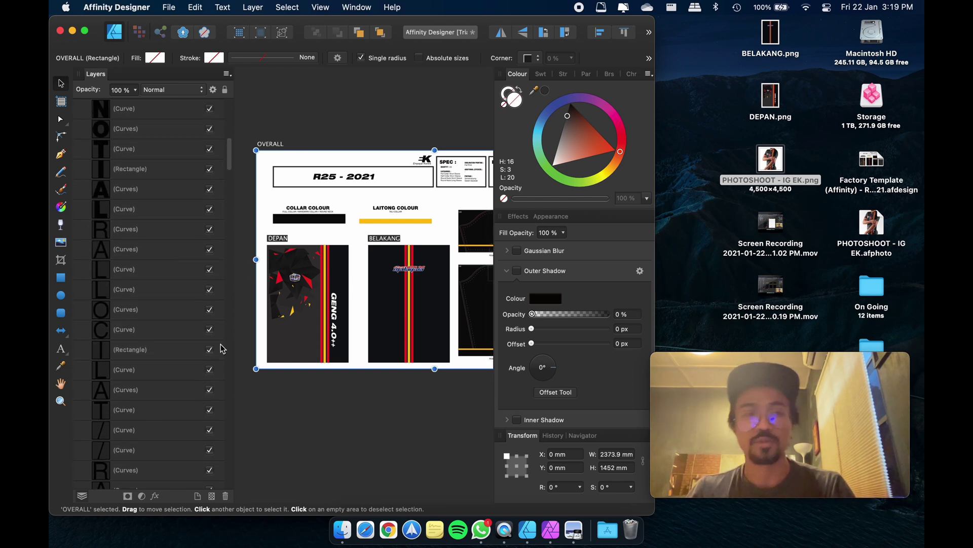
mouse_move(662, 358)
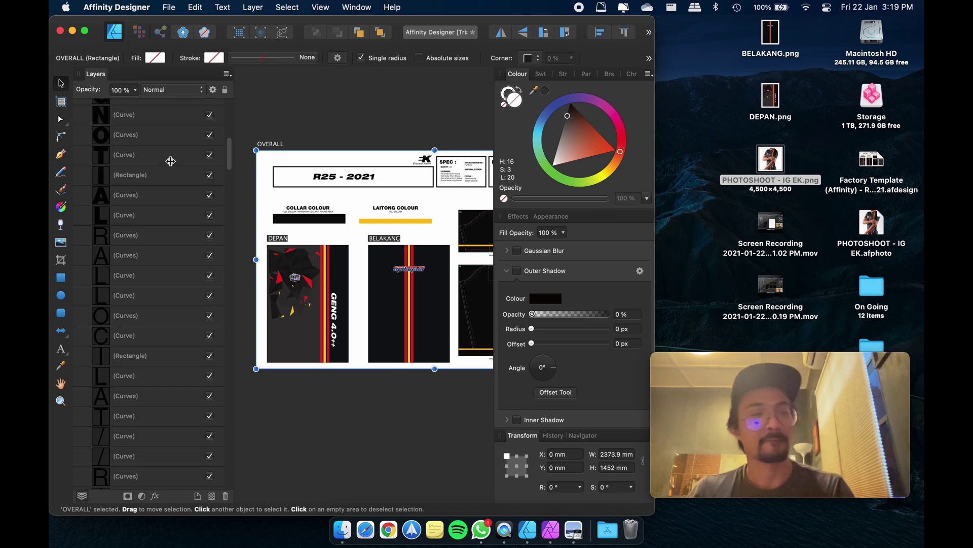
scroll(167, 161, up, 4)
scroll(170, 188, up, 5)
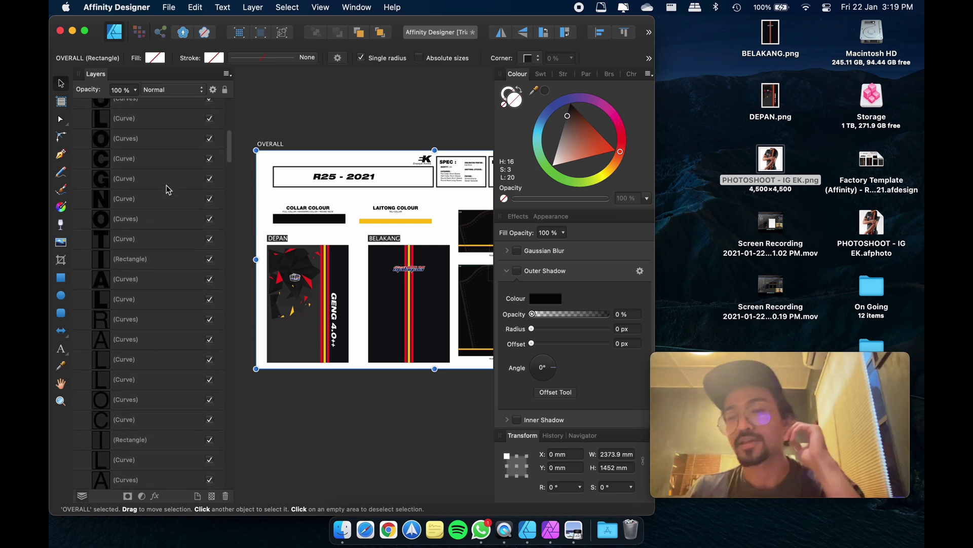
scroll(170, 189, down, 10)
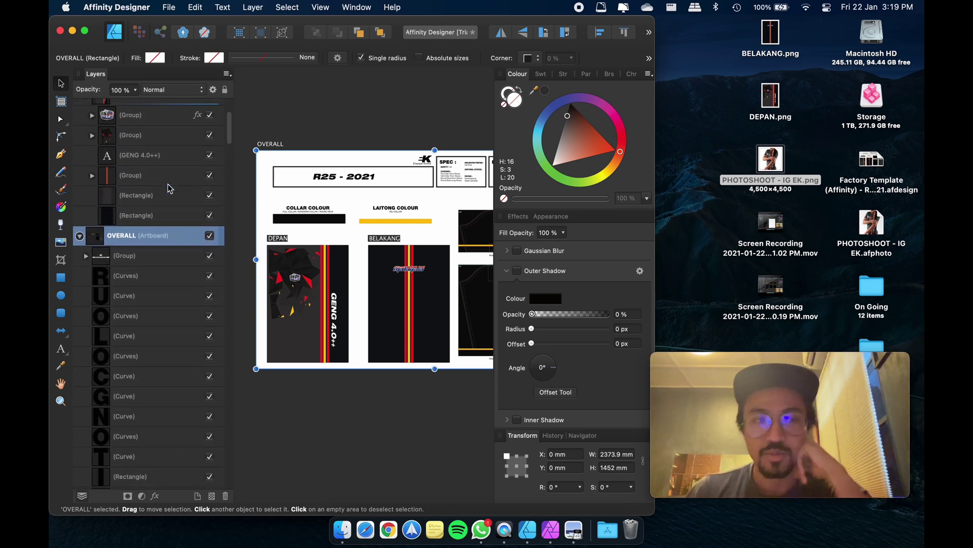
scroll(168, 189, down, 1)
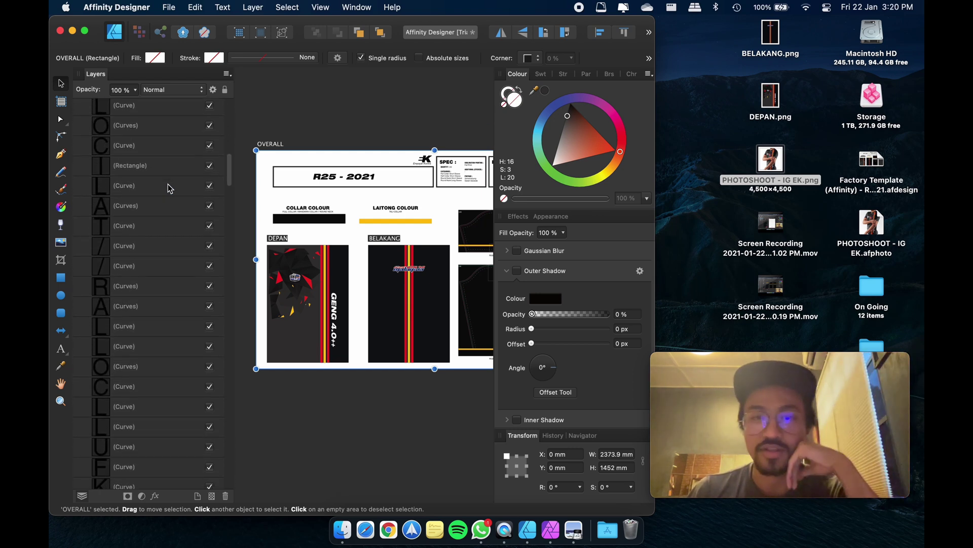
scroll(169, 189, down, 3)
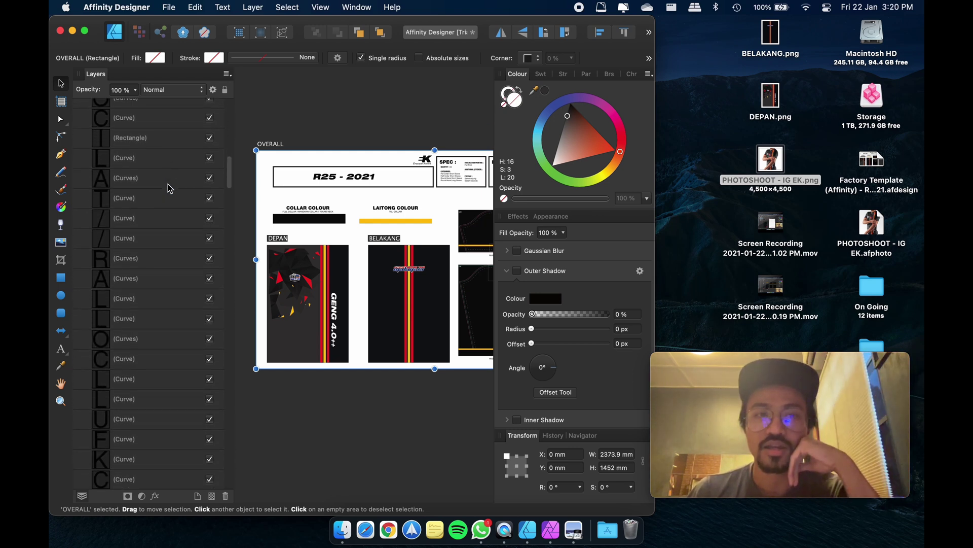
Deselect everything and set up a PDF export of the OVERALL artboard with the PDF (for export) preset.
click(366, 99)
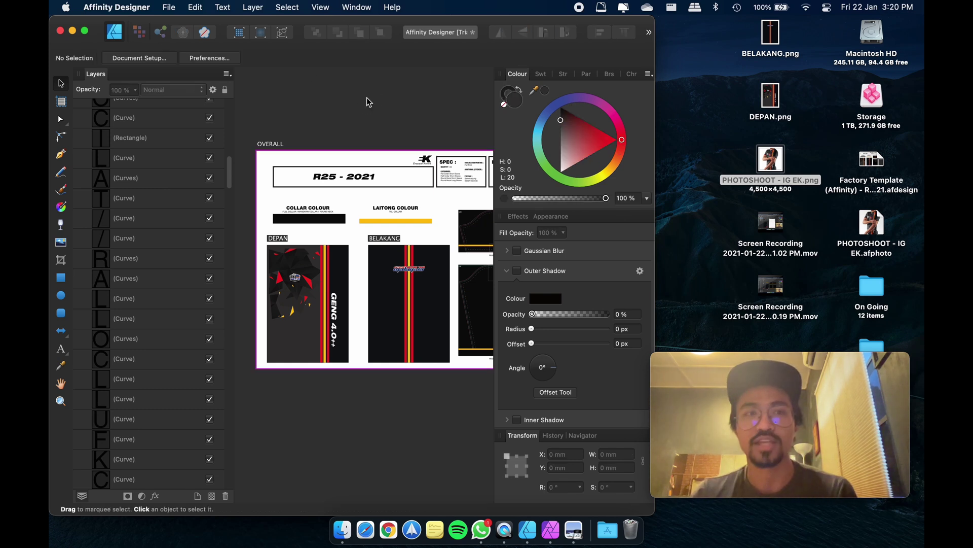
click(169, 7)
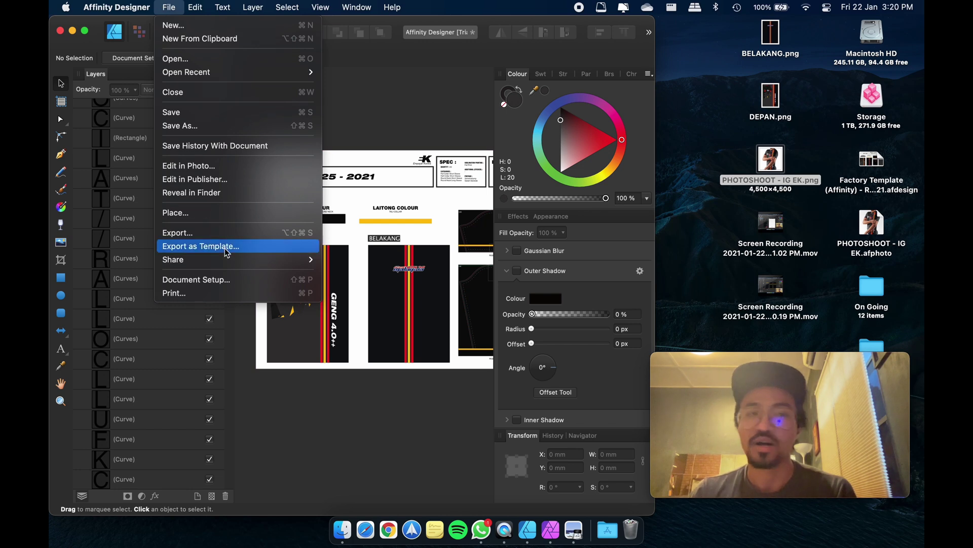
click(228, 233)
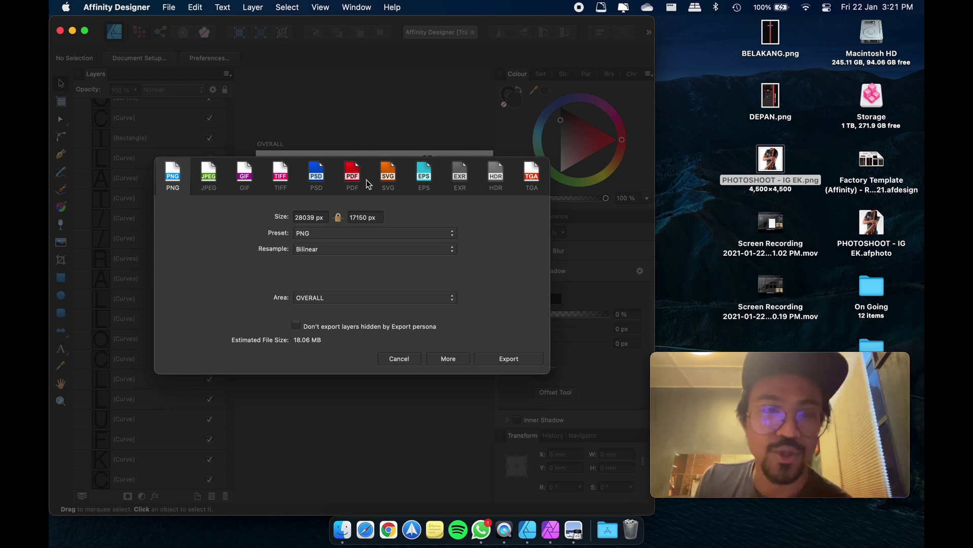
click(352, 176)
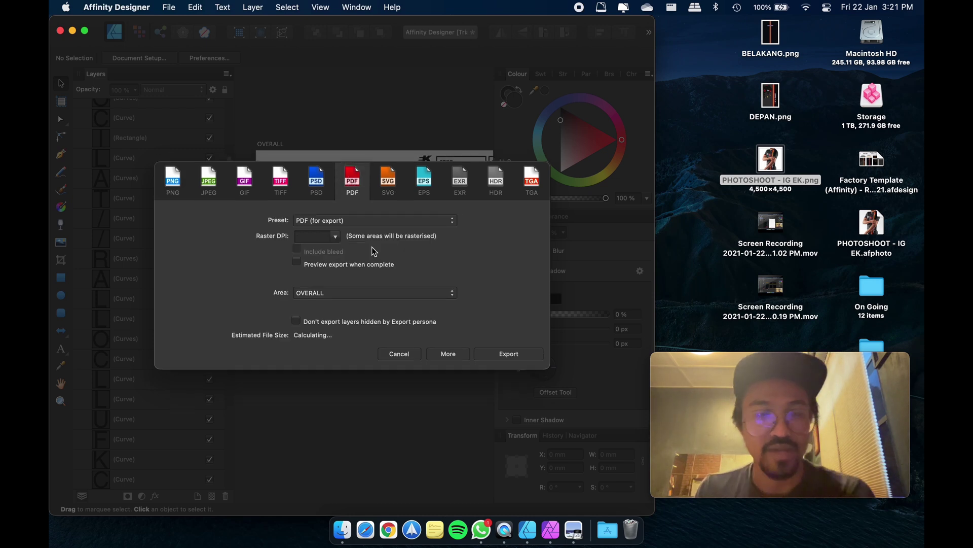
click(357, 221)
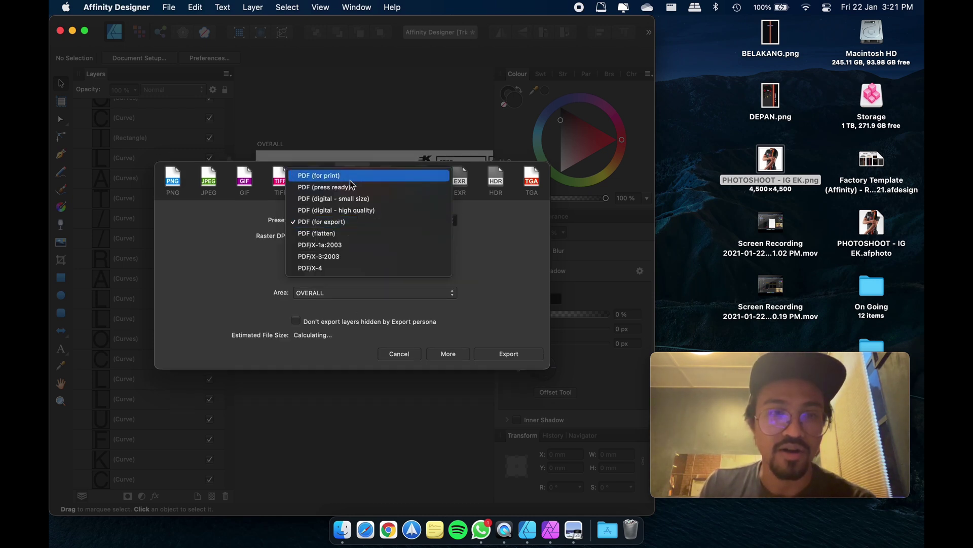
click(363, 223)
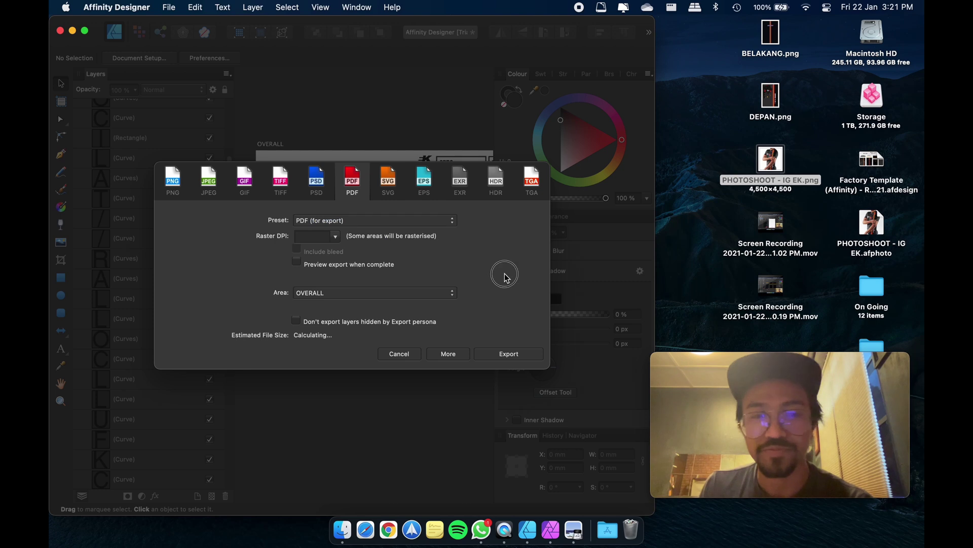
Export the PDF to the Desktop as try Factory Template (Affinity) - R25 2021.pdf.
click(490, 354)
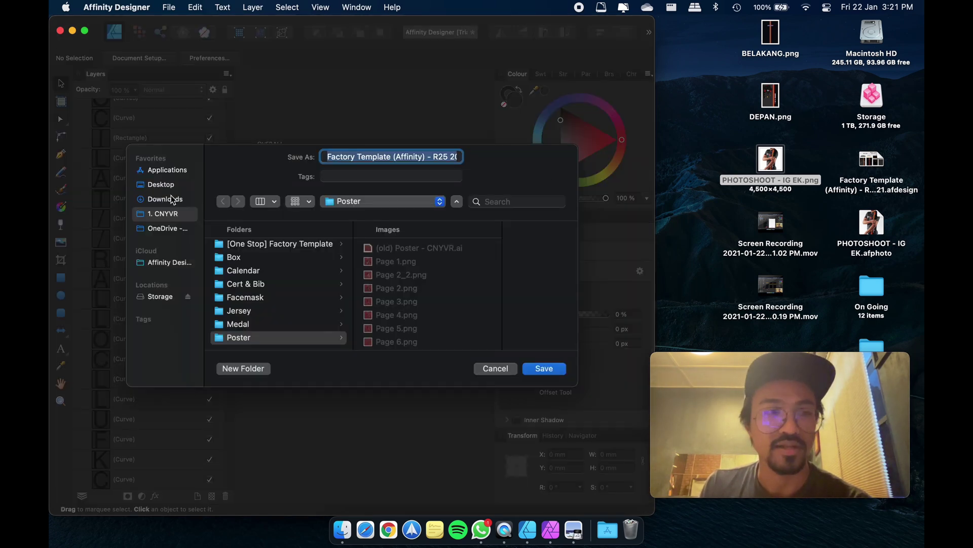
click(172, 186)
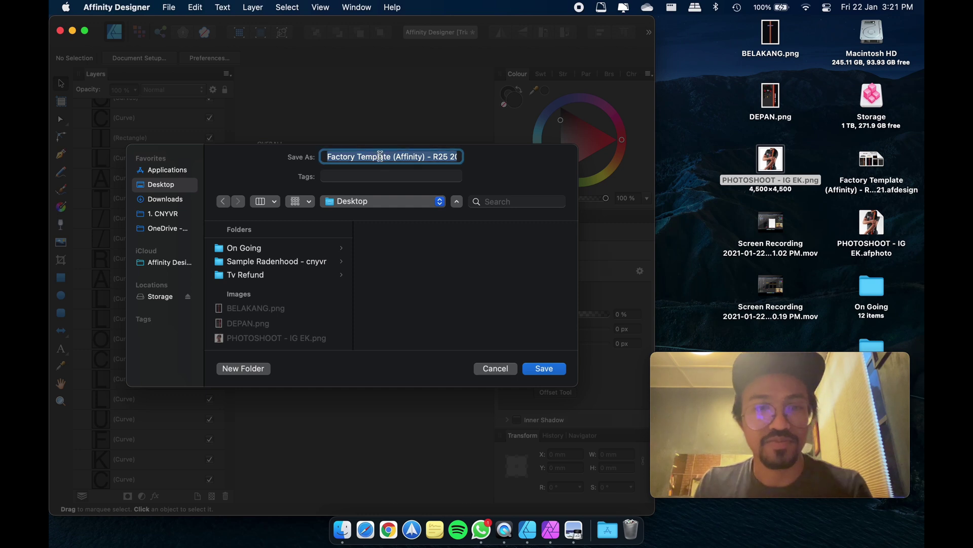
click(355, 157)
text(Try)
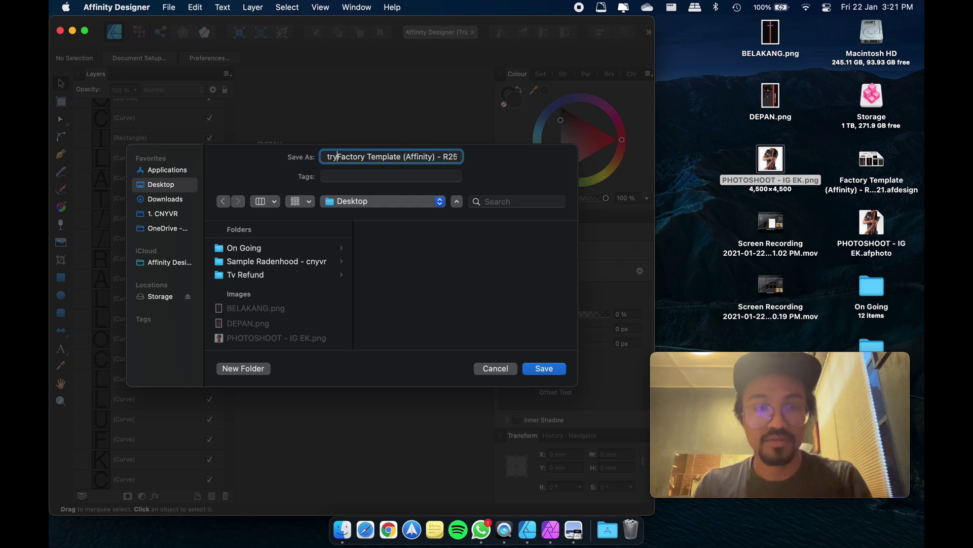
click(543, 369)
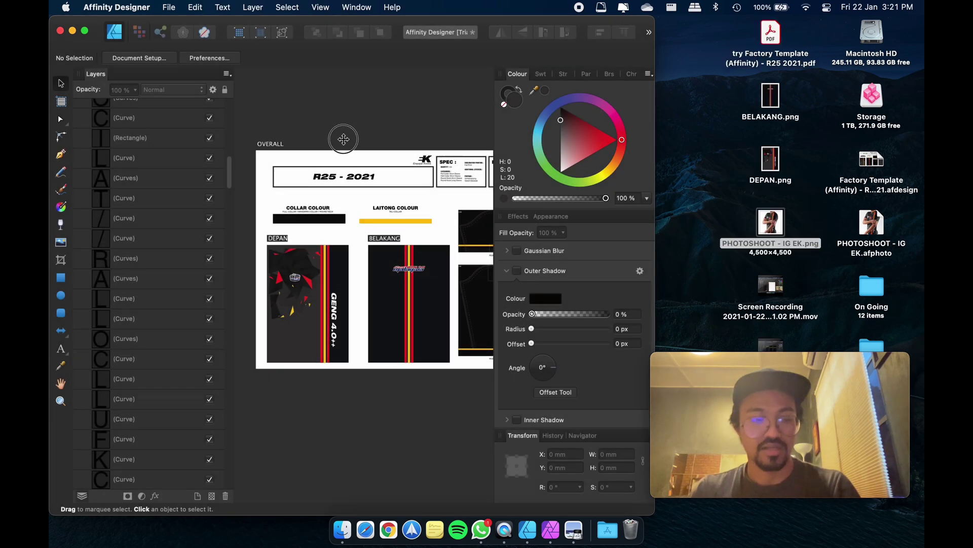
Close the jersey template document and quit both Affinity Photo and Affinity Designer.
click(345, 156)
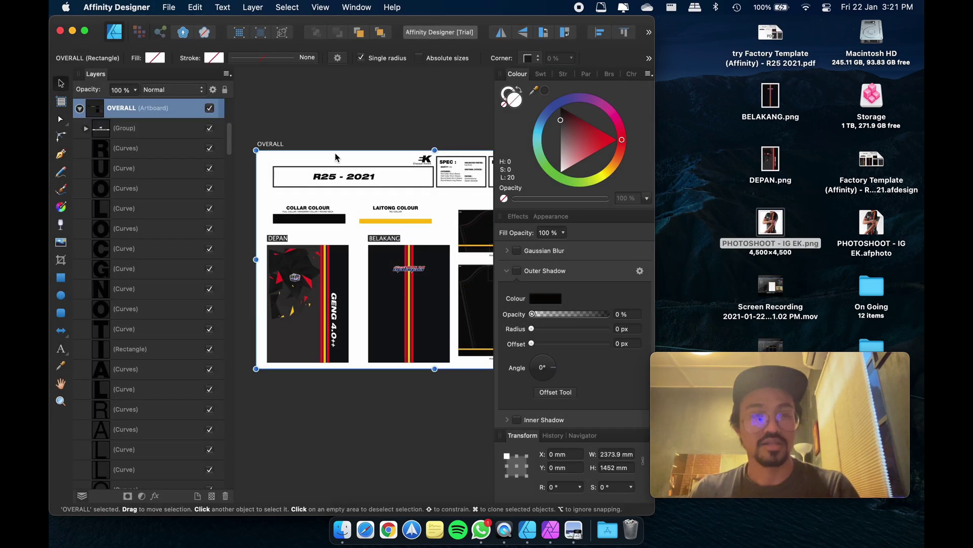
click(60, 31)
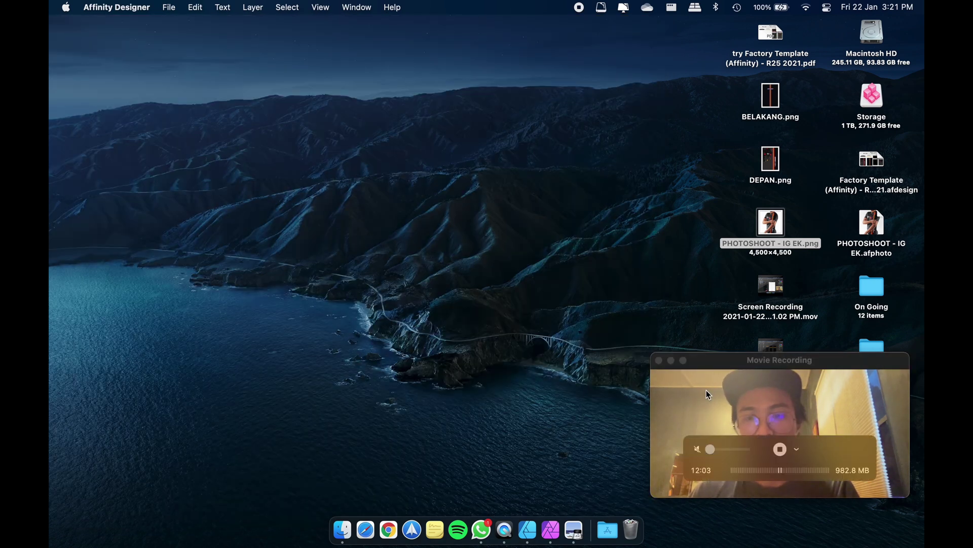
click(550, 529)
right_click(551, 529)
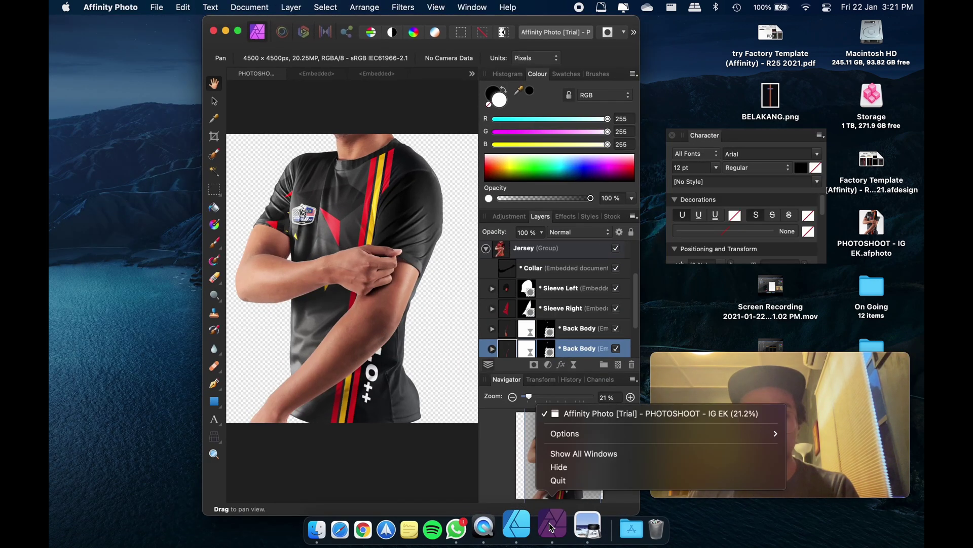
click(555, 478)
right_click(537, 522)
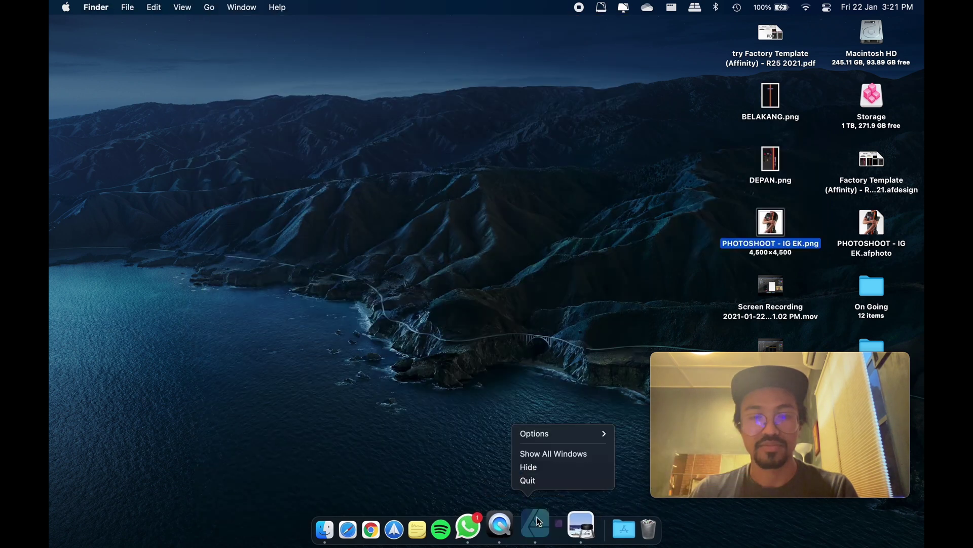
click(538, 483)
Move the webcam window off the desktop files and open try Factory Template (Affinity) - R25 2021.pdf in Adobe Acrobat.
drag(722, 365, 139, 103)
click(871, 228)
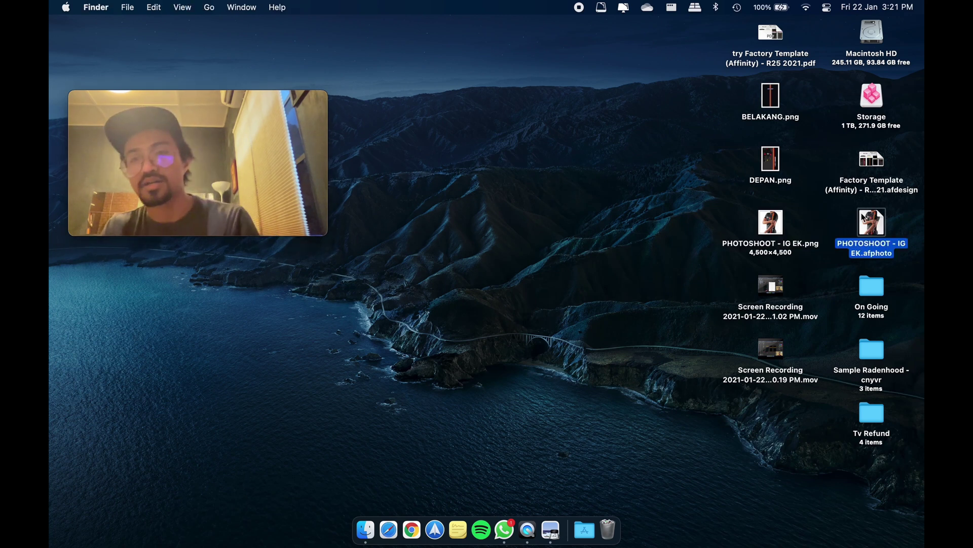
click(770, 36)
right_click(770, 36)
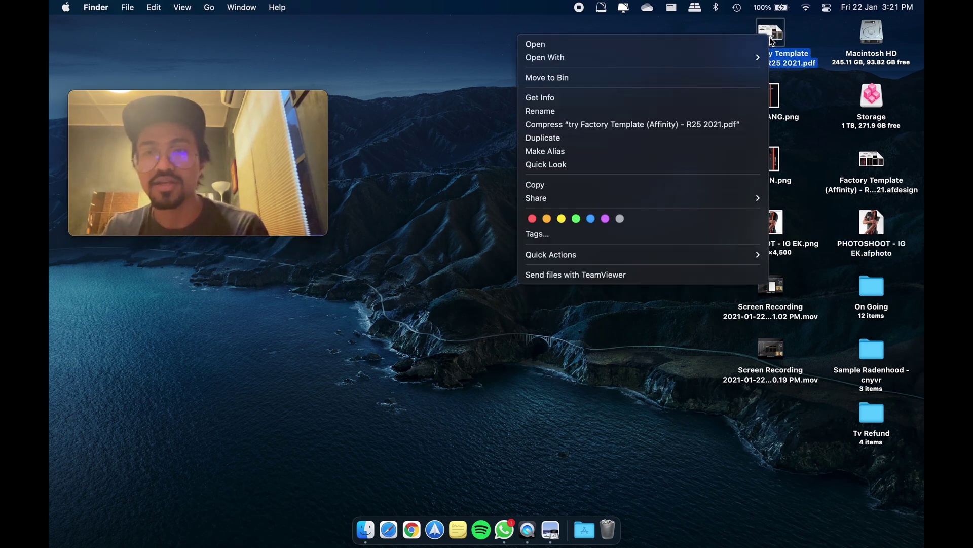
mouse_move(692, 60)
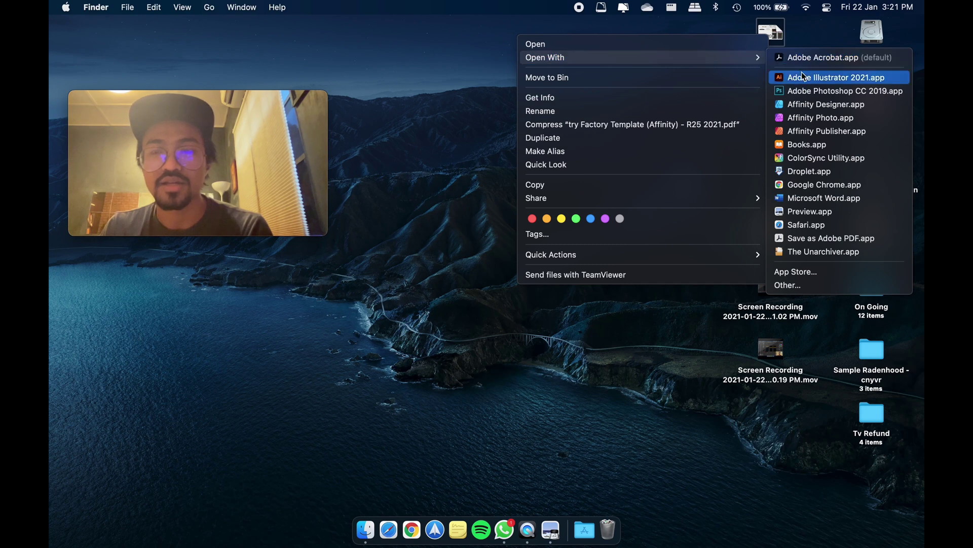
click(806, 58)
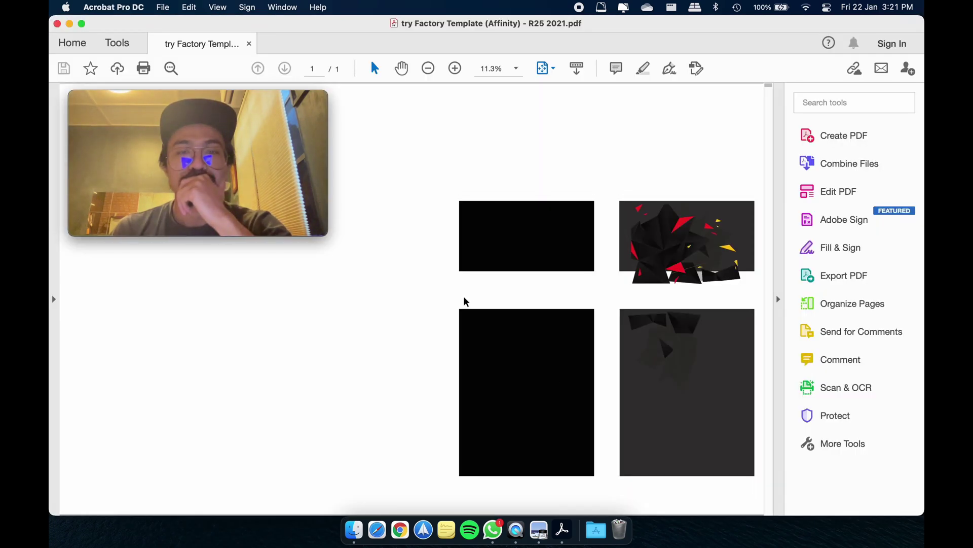
Examine the overall layout page and the front panel page of the exported PDF, moving the webcam window out of the way.
drag(197, 104, 749, 70)
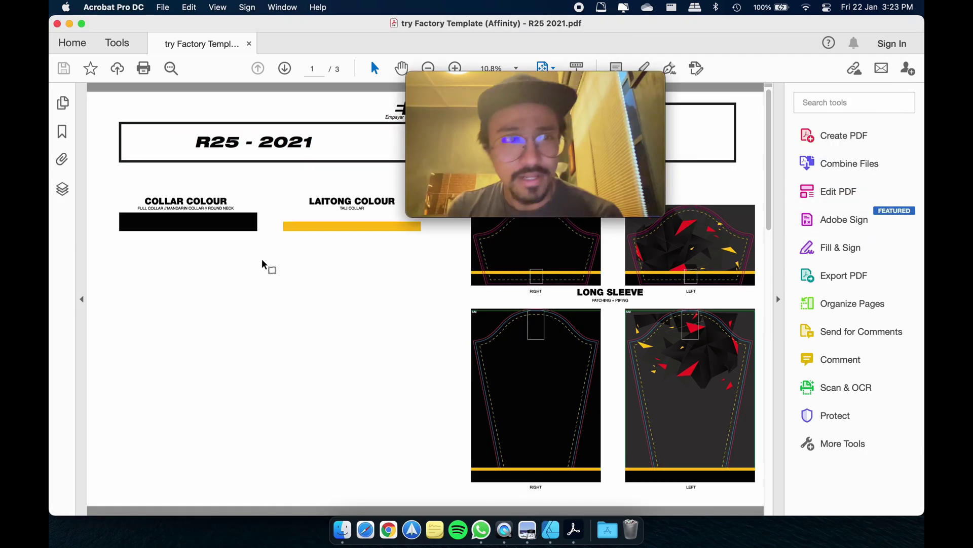
scroll(269, 265, down, 3)
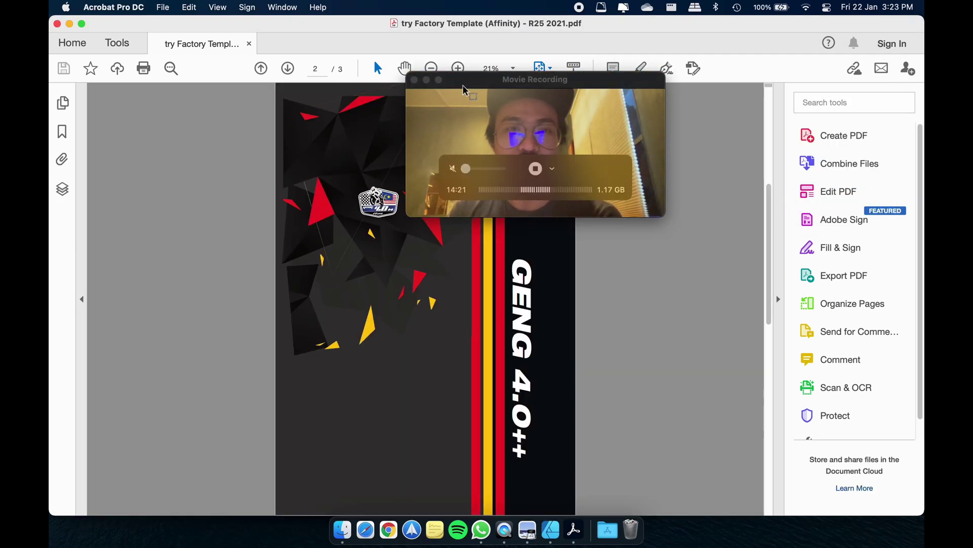
drag(466, 82, 648, 209)
scroll(408, 224, up, 3)
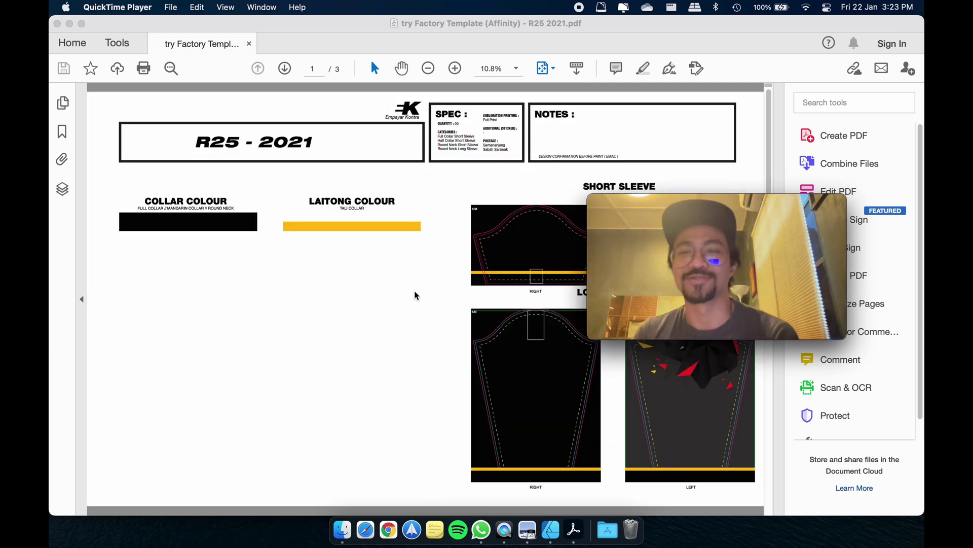
scroll(416, 296, down, 3)
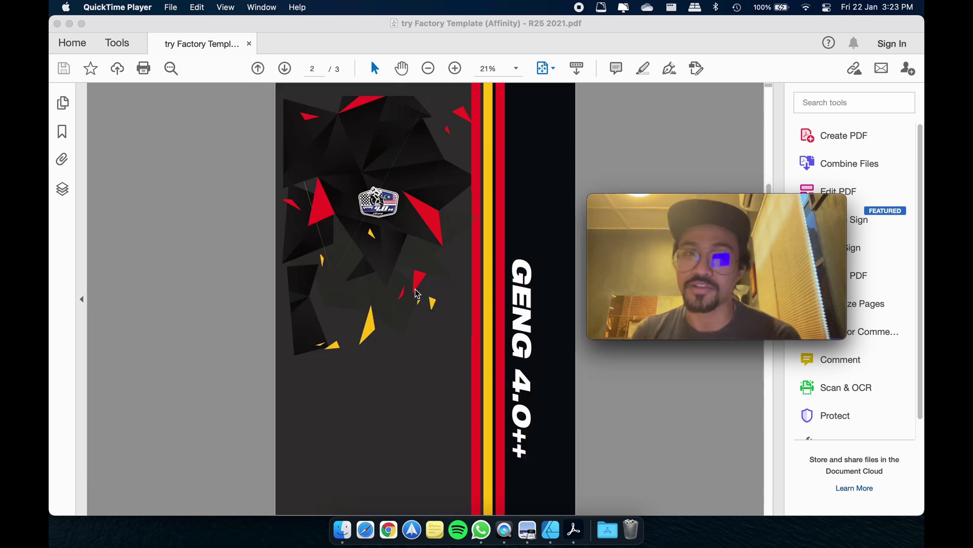
scroll(418, 289, up, 1)
scroll(417, 287, down, 1)
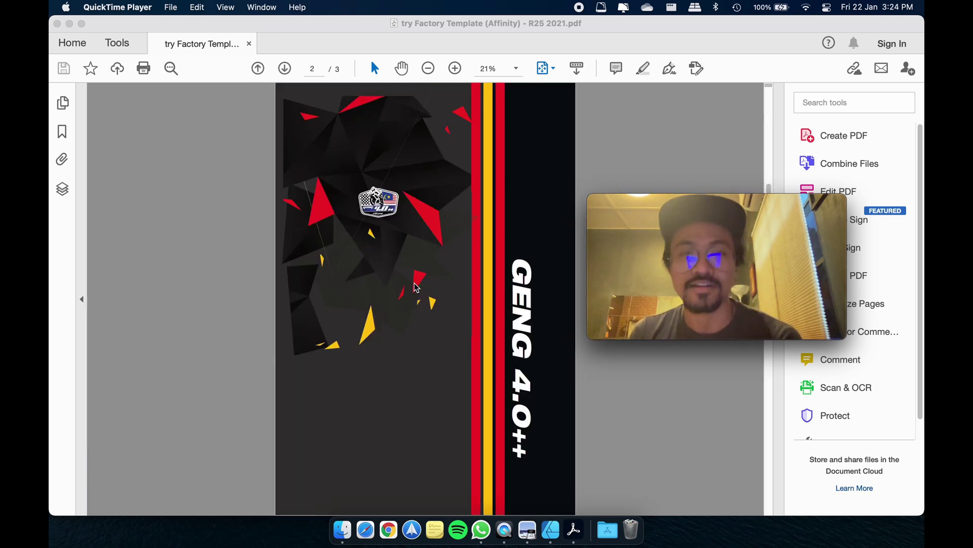
Move the webcam window off the sleeve panels on the overall layout page and close the PDF in Acrobat.
scroll(416, 287, up, 2)
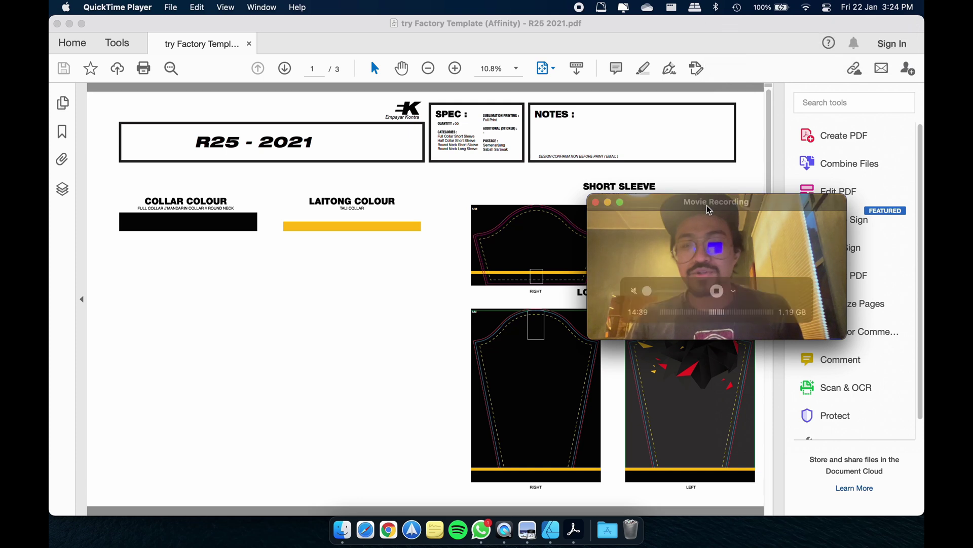
drag(715, 263, 755, 340)
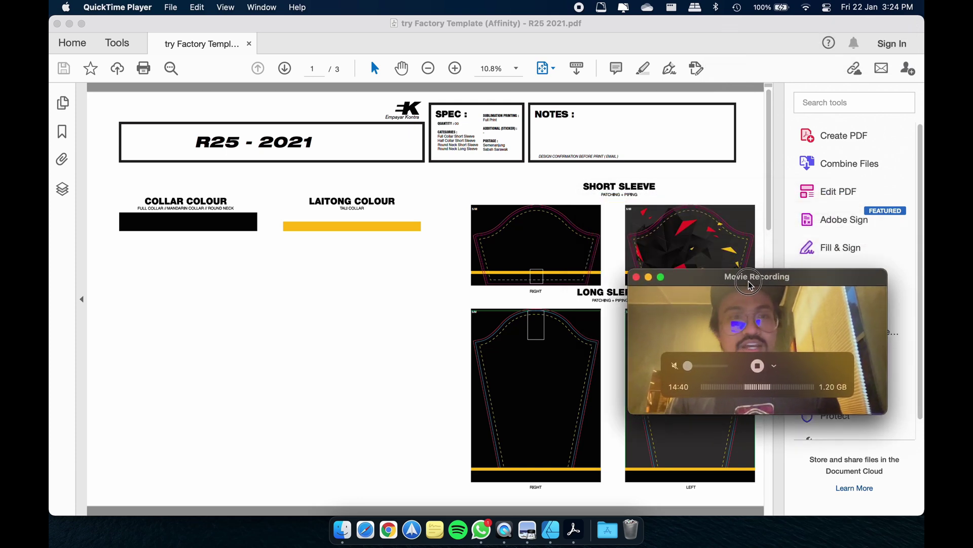
click(58, 23)
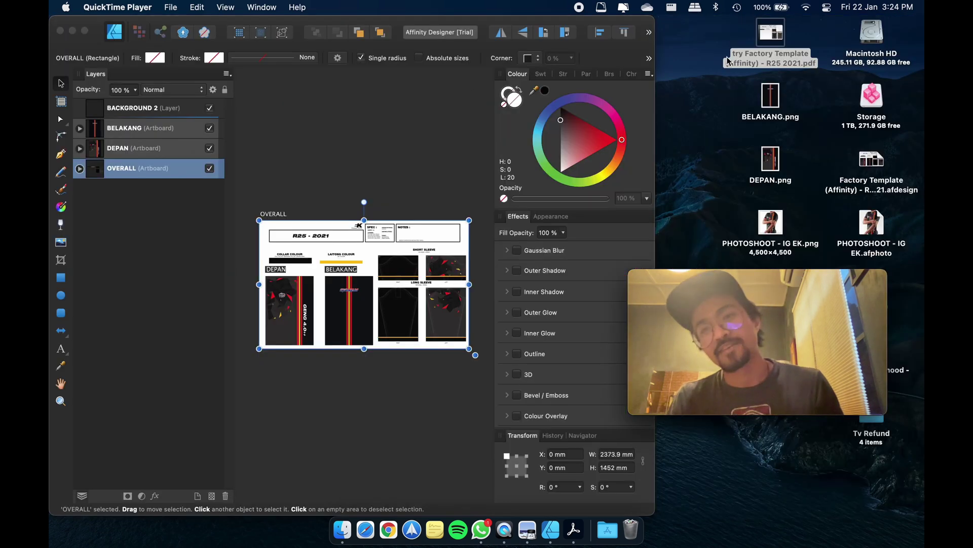
Open try Factory Template (Affinity) - R25 2021.pdf from the desktop in Adobe Illustrator 2021 and shift the PDF Import Options dialog aside.
right_click(768, 42)
mouse_move(710, 59)
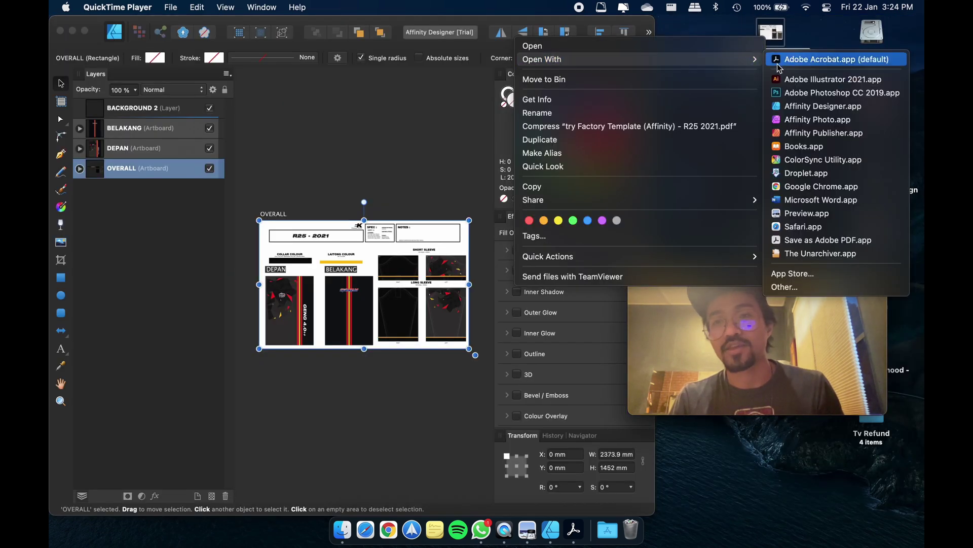
click(805, 80)
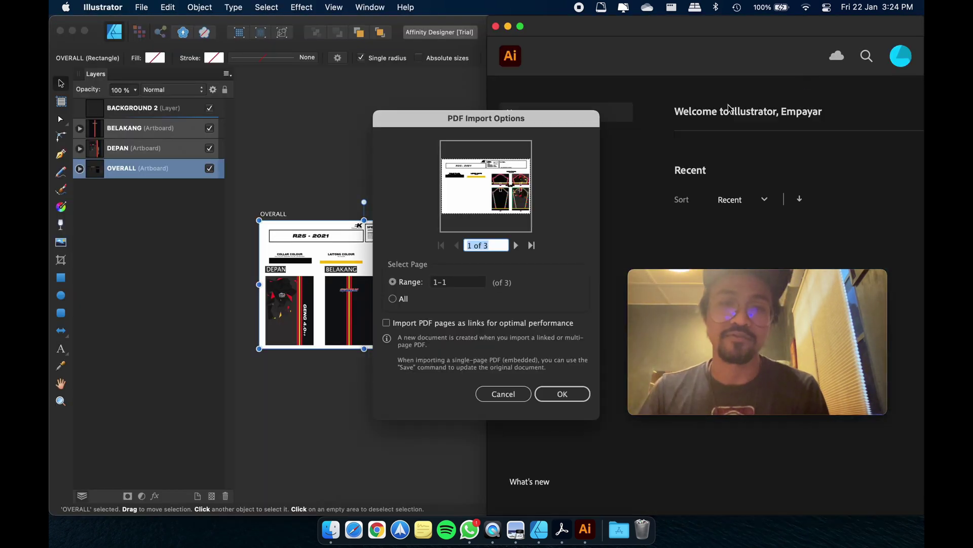
drag(503, 126, 424, 121)
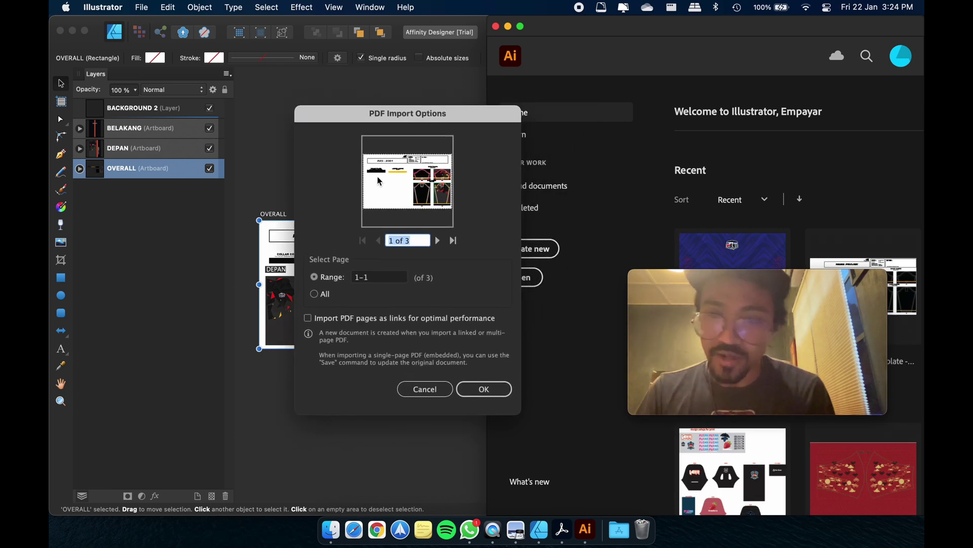
Preview the PDF's pages in the import options and import all pages as links.
click(437, 241)
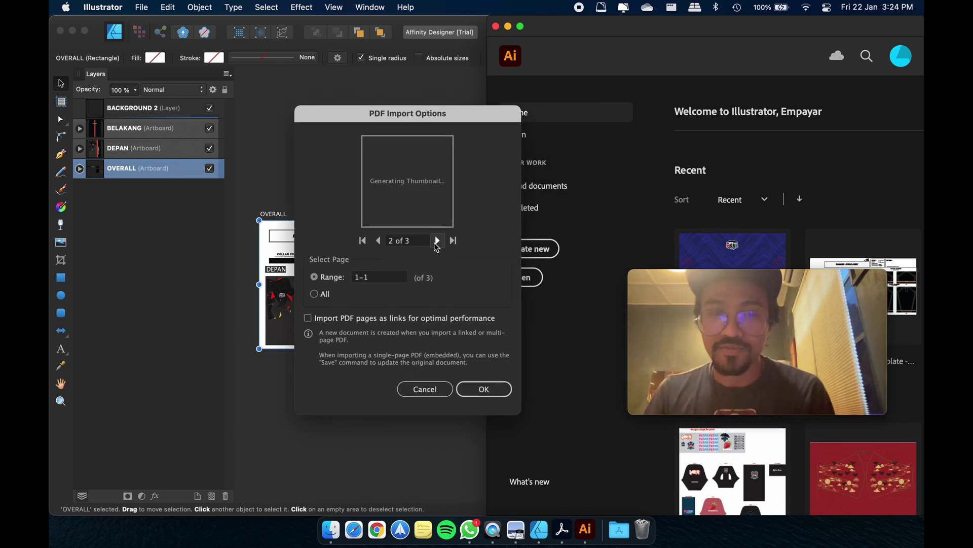
click(437, 241)
click(379, 241)
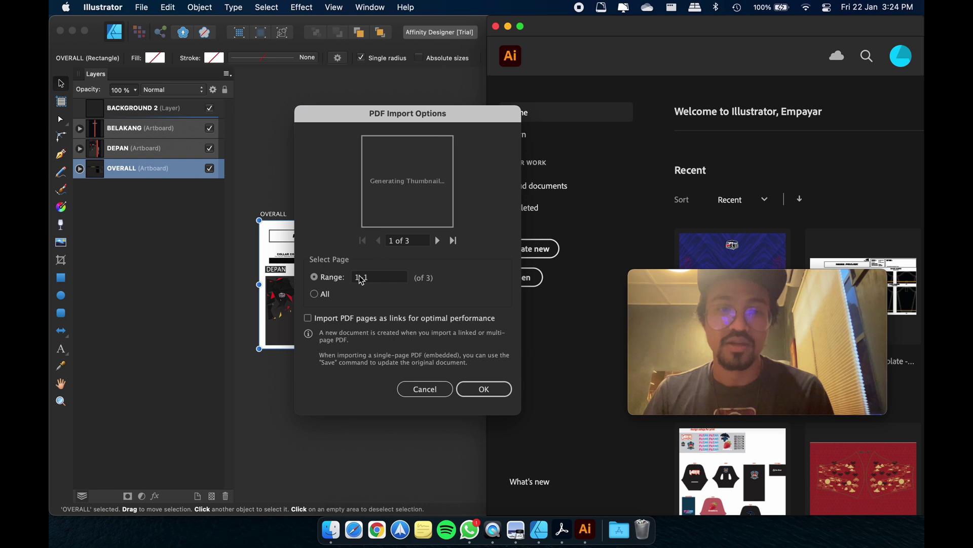
click(315, 294)
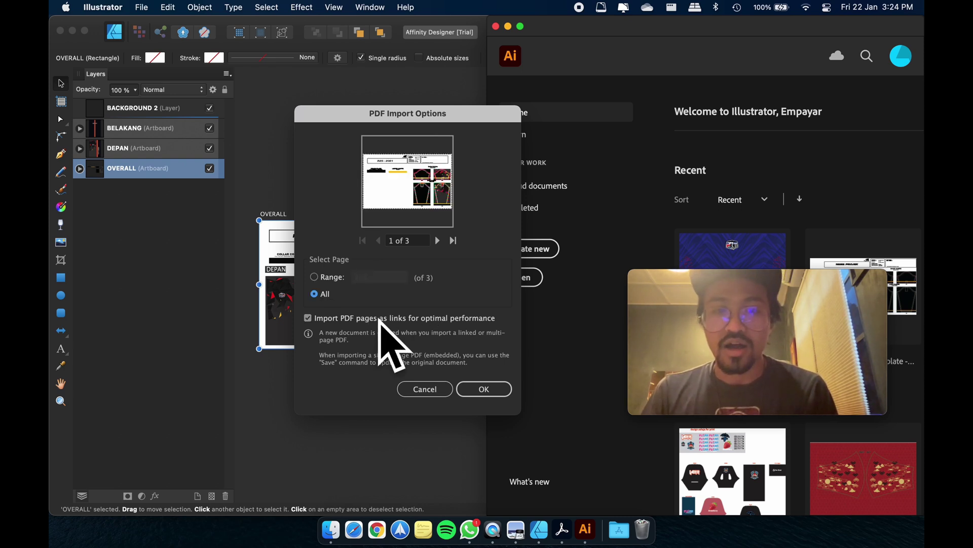
click(484, 389)
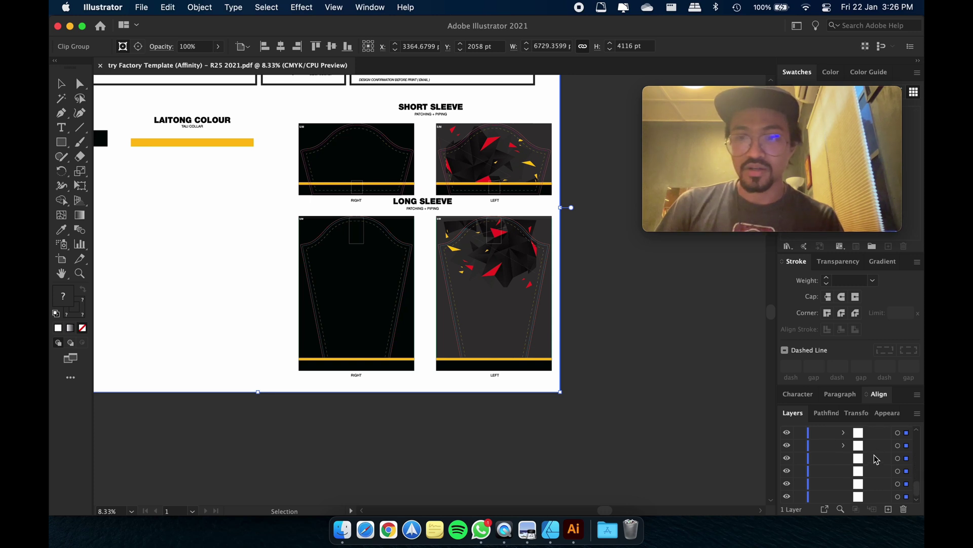
Try moving the clipped artwork on the overall layout page, then undo the move.
click(652, 341)
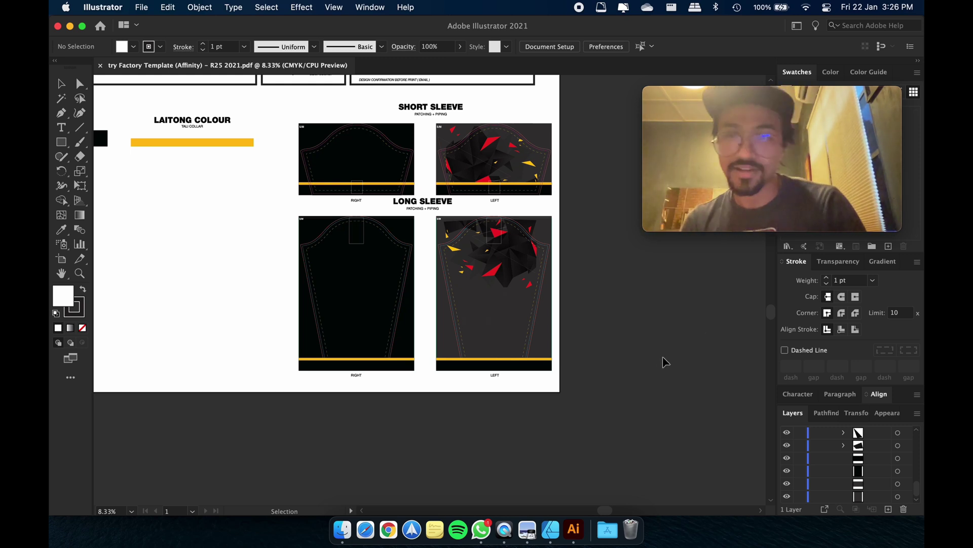
scroll(546, 311, left, 5)
scroll(546, 311, up, 2)
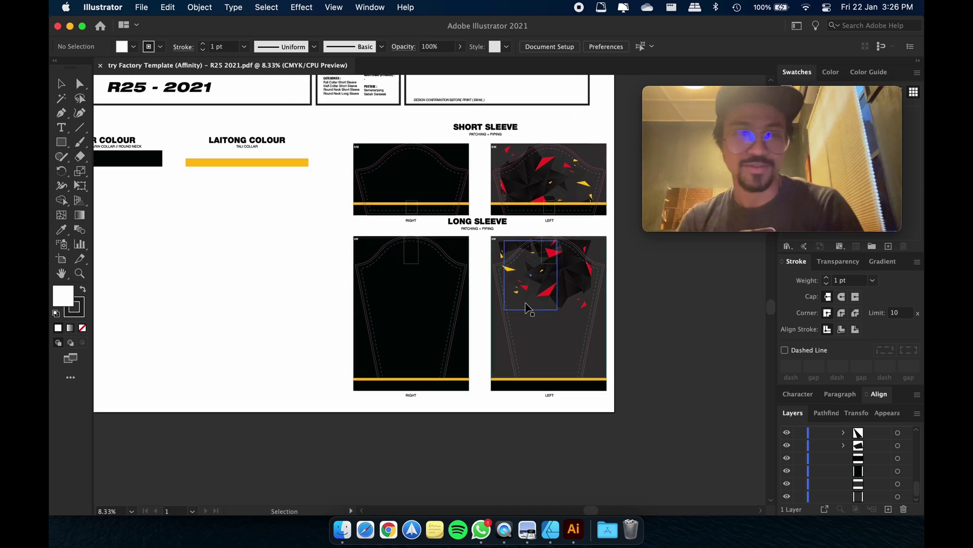
drag(555, 199, 560, 241)
key(super+z)
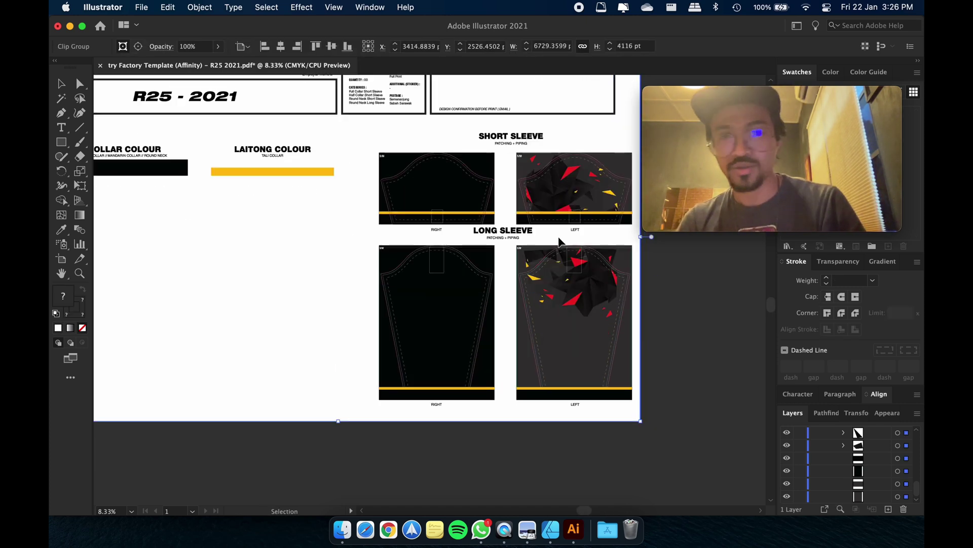
key(space)
drag(522, 307, 619, 348)
drag(543, 322, 439, 315)
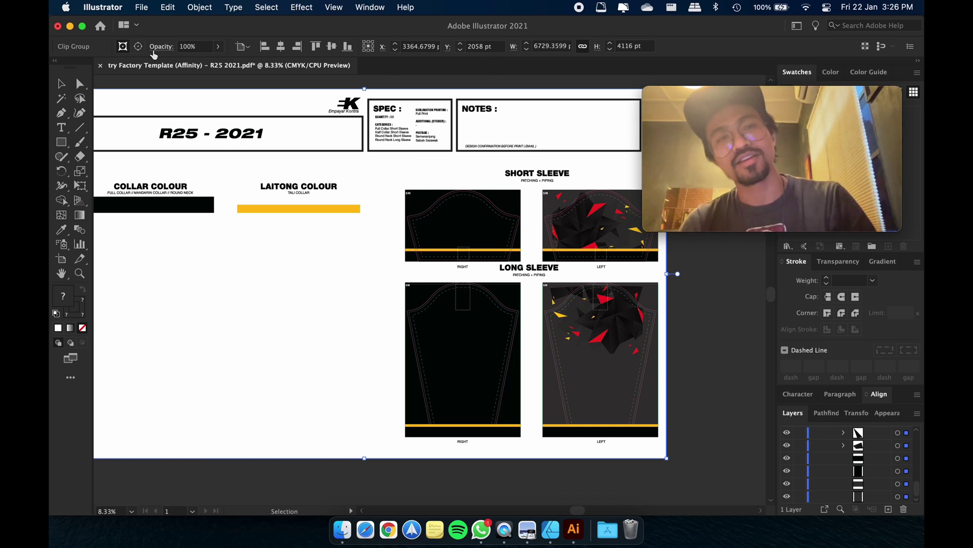
Close the factory template document in Illustrator without saving the changes.
click(101, 67)
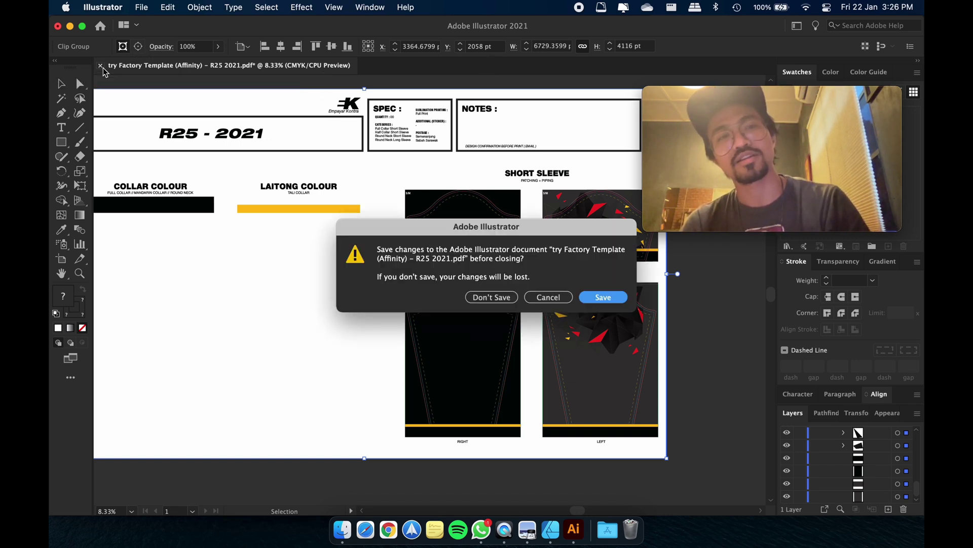
click(480, 304)
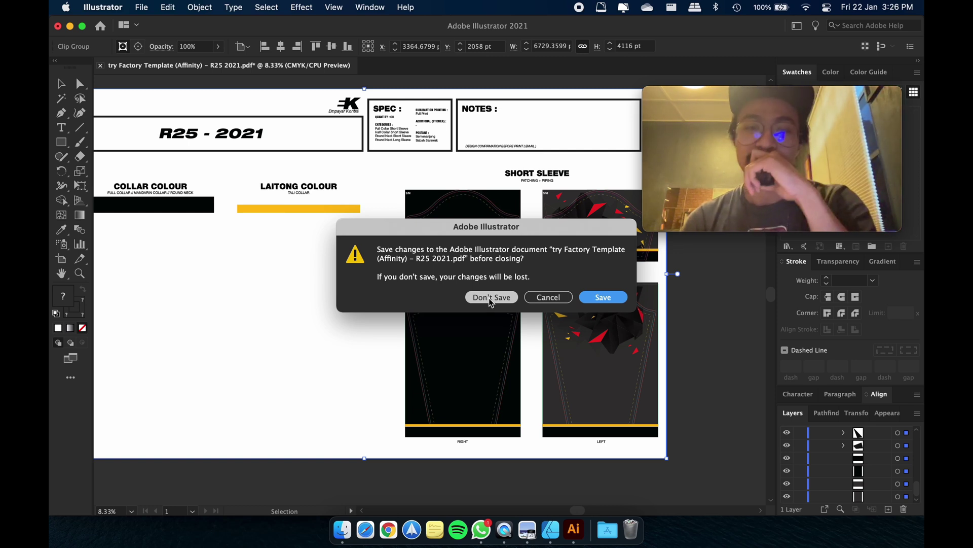
click(490, 302)
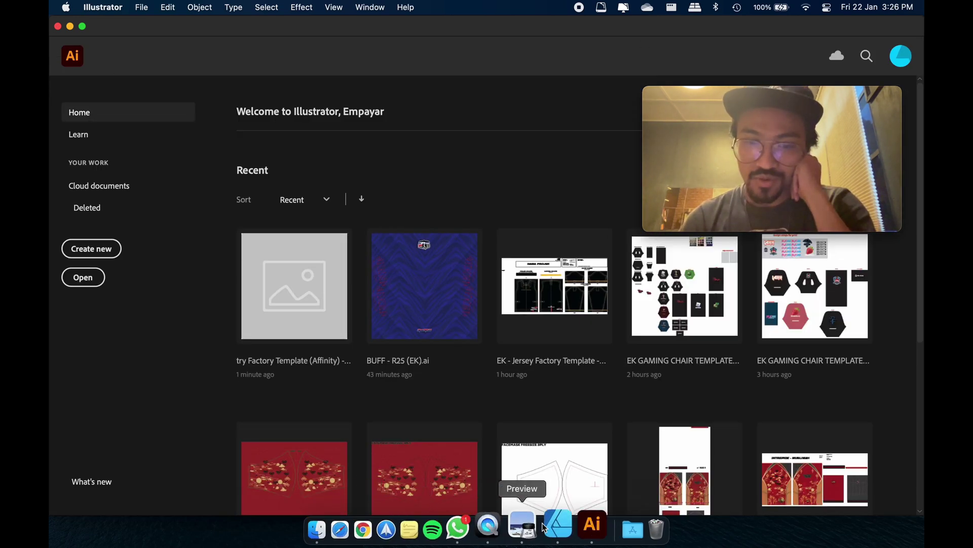
Reopen try Factory Template (Affinity) - R25 2021.pdf from the Desktop folder in Illustrator, importing all of its pages as links.
click(342, 528)
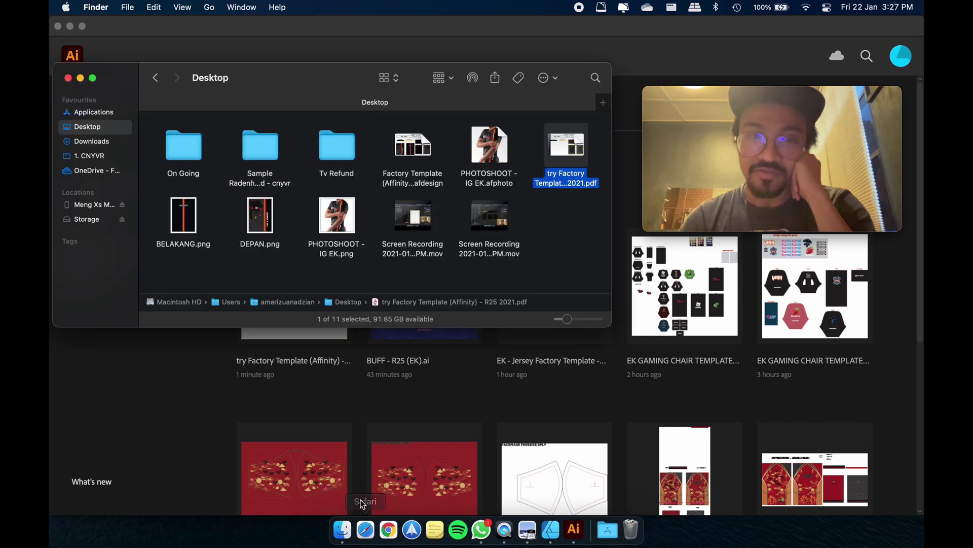
drag(563, 148, 628, 132)
click(327, 296)
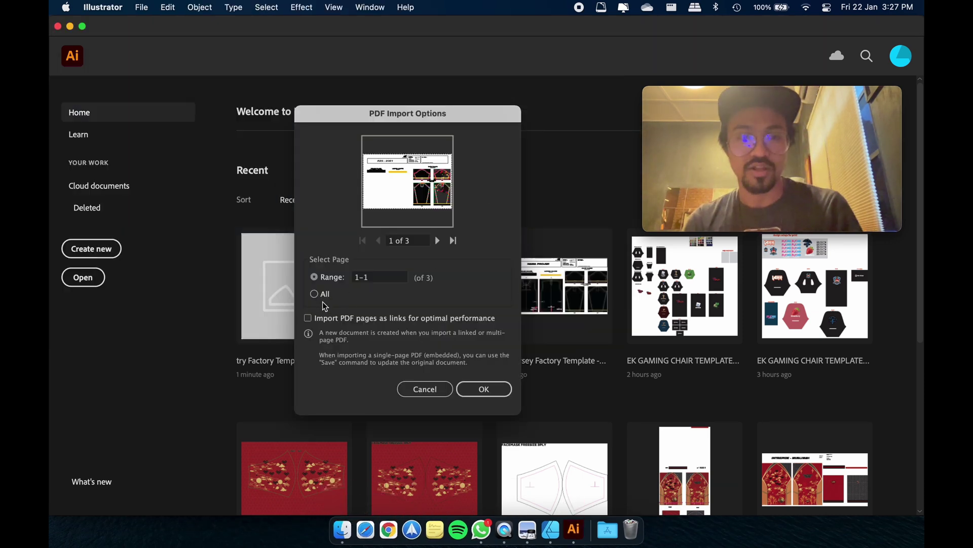
click(319, 296)
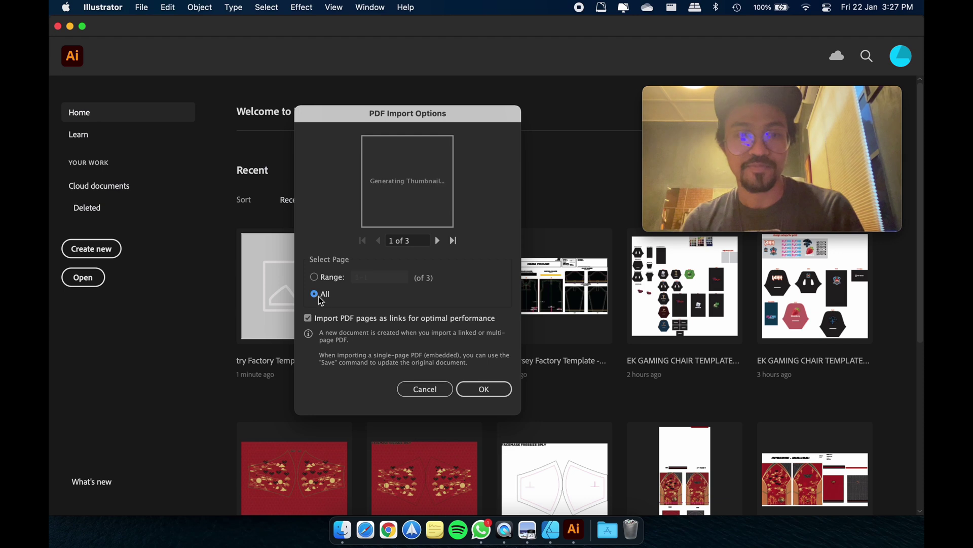
click(504, 389)
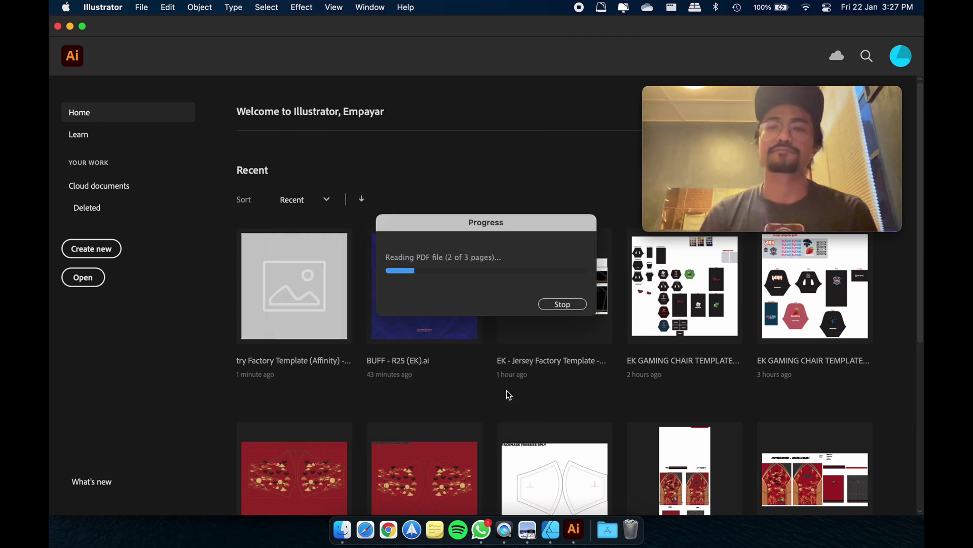
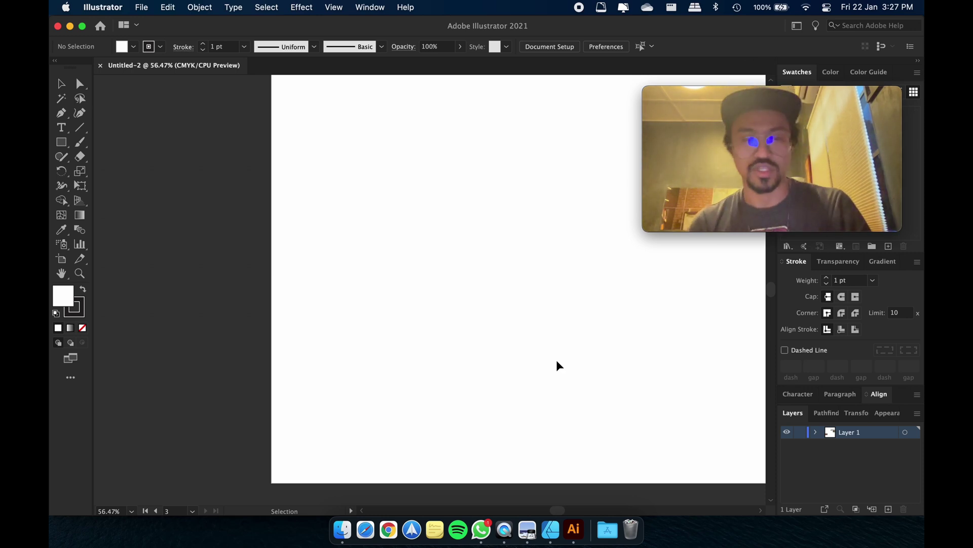
Examine the imported artboards, from the overall layout to the front and back jersey panels and the back panel's Malaysia lettering.
key(super+minus)
key(super+minus)
key(super+minus)
key(super+minus)
key(super+minus)
key(super+minus)
key(super+minus)
key(super+minus)
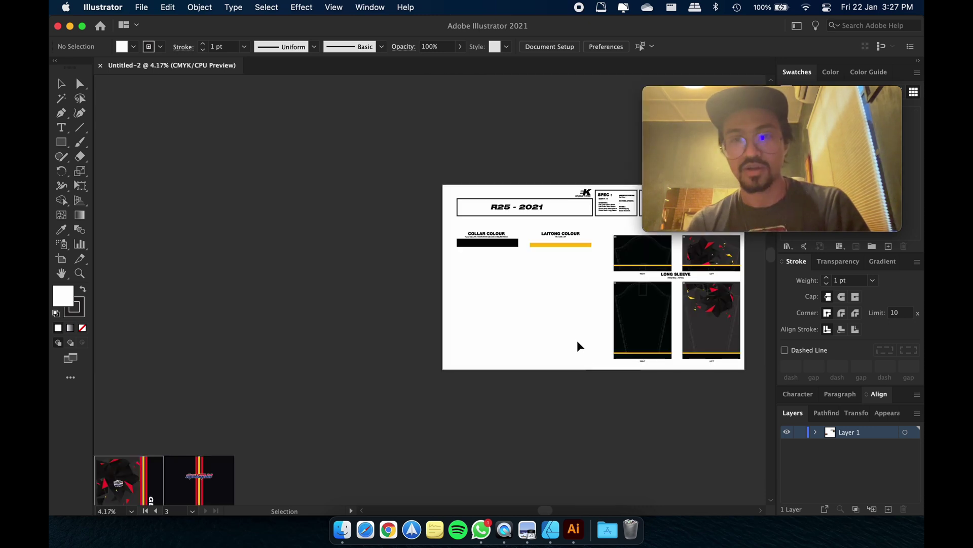
scroll(507, 334, right, 5)
scroll(441, 319, left, 5)
scroll(441, 319, down, 3)
scroll(395, 314, left, 5)
scroll(395, 315, down, 2)
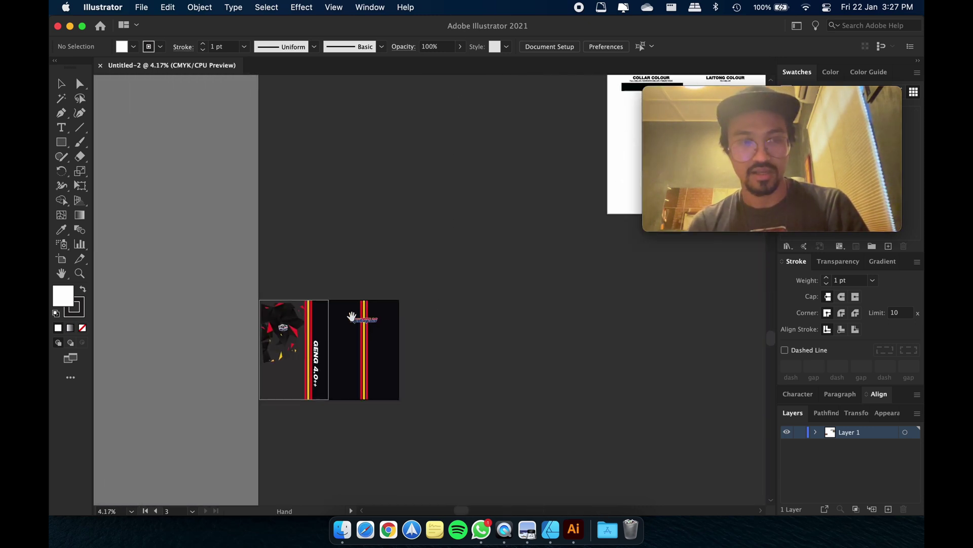
key(super+equal)
key(super+equal)
key(super+equal)
key(super+equal)
key(super+equal)
key(super+equal)
scroll(269, 333, left, 5)
scroll(269, 334, down, 1)
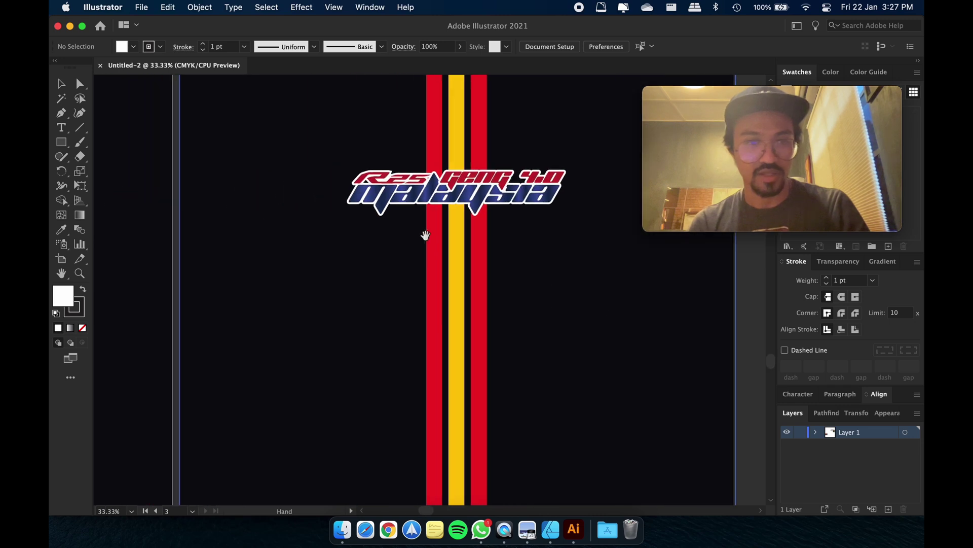
Isolate a letter of the back panel's Malaysia lettering, try moving it, undo the move and exit isolation mode.
click(426, 197)
double_click(427, 197)
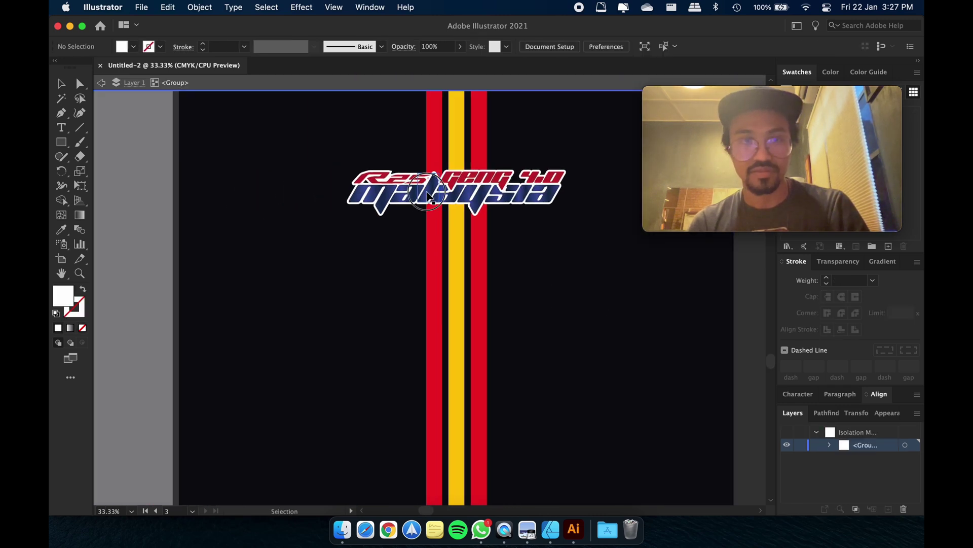
click(429, 197)
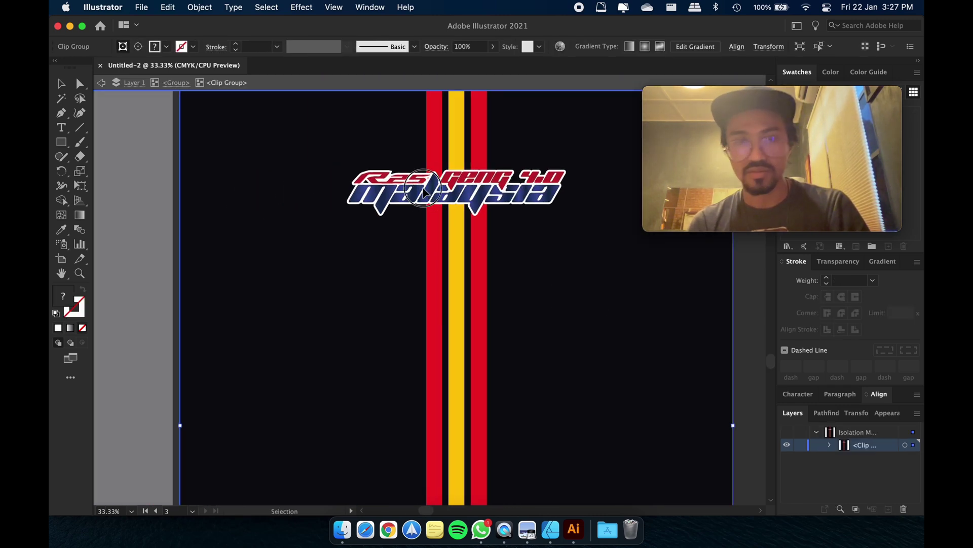
double_click(429, 196)
click(428, 196)
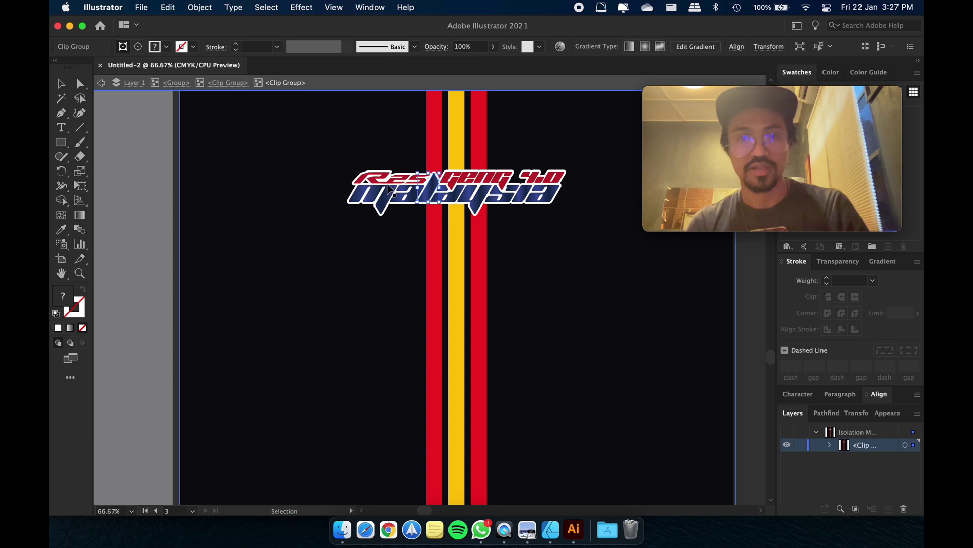
scroll(366, 181, up, 3)
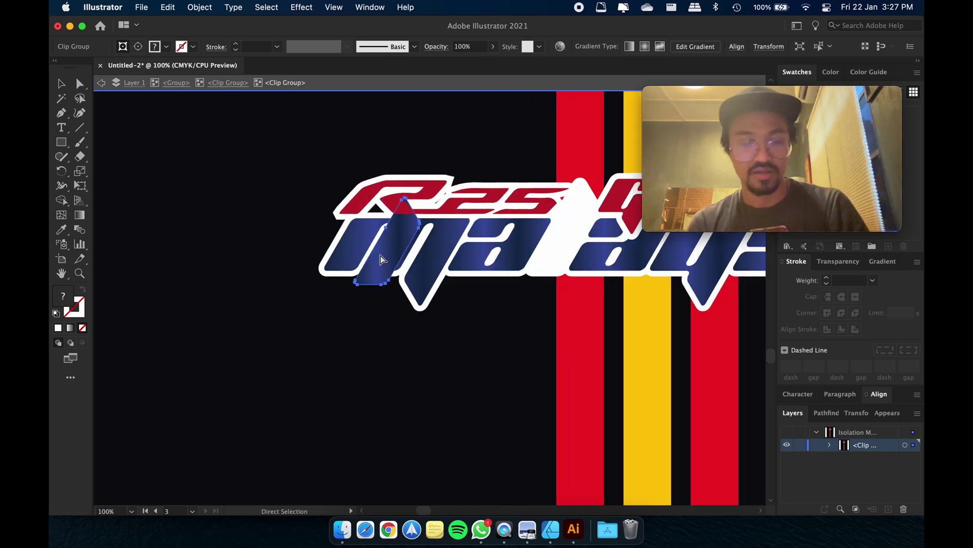
key(super+z)
scroll(379, 256, down, 4)
scroll(379, 262, down, 2)
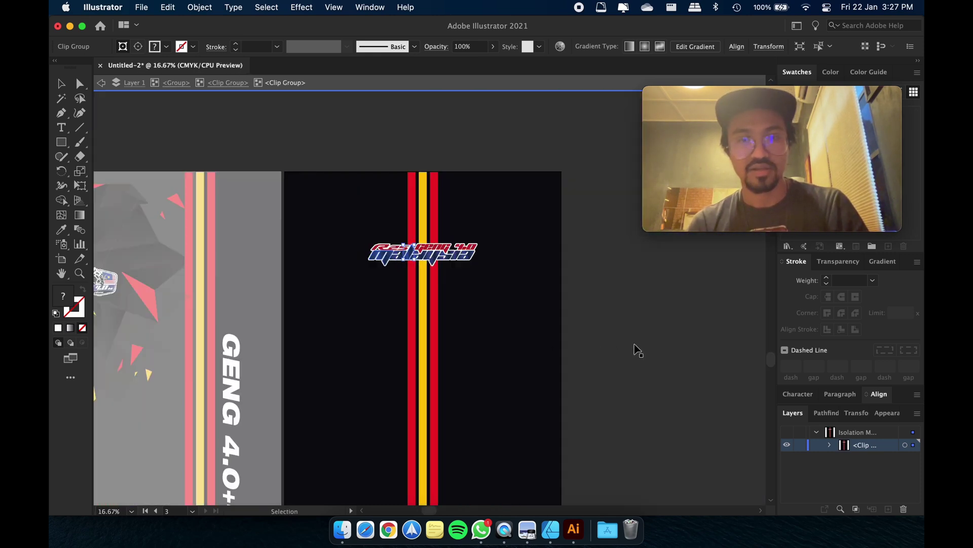
double_click(604, 330)
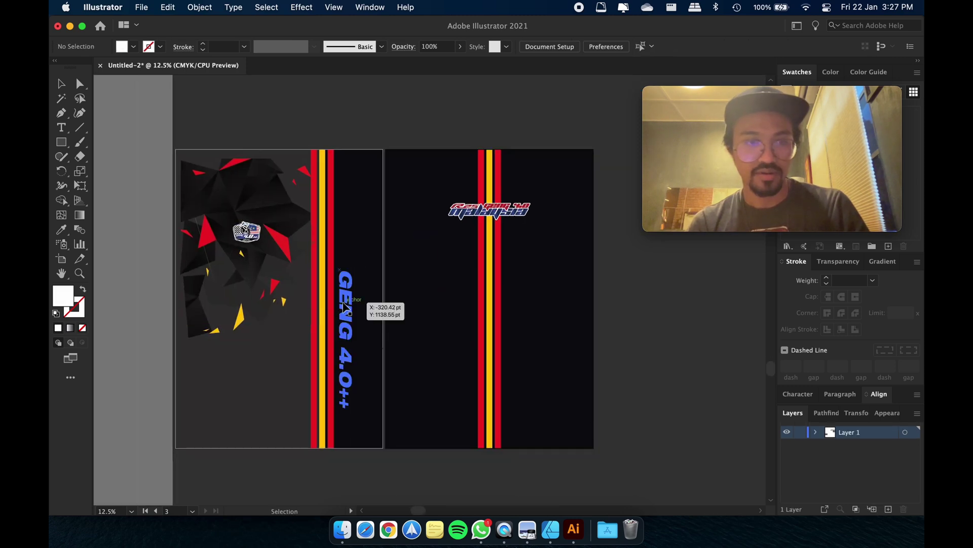
Isolate the vertical GENG 4.0++ text on the front panel and edit its wording so that it starts with GEsda4.
double_click(345, 317)
double_click(345, 317)
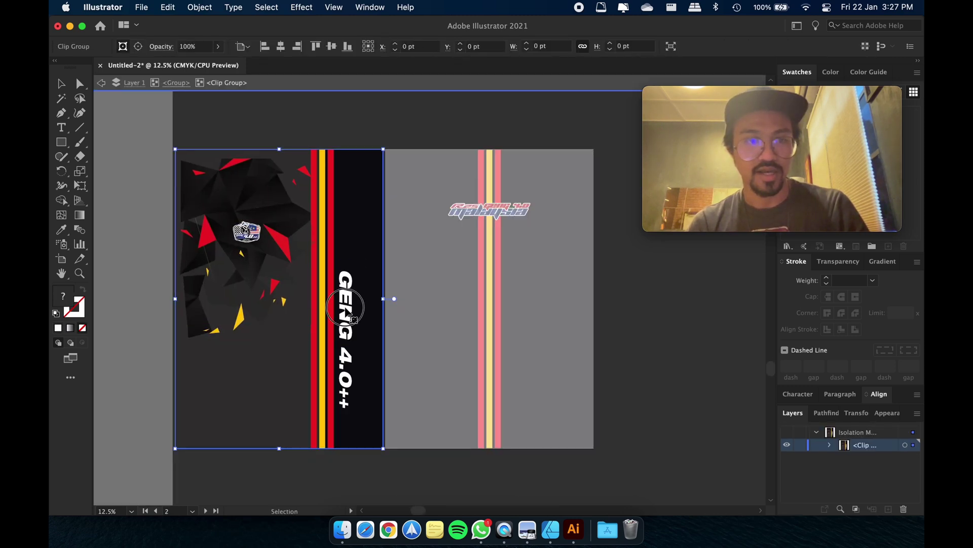
click(61, 128)
click(347, 291)
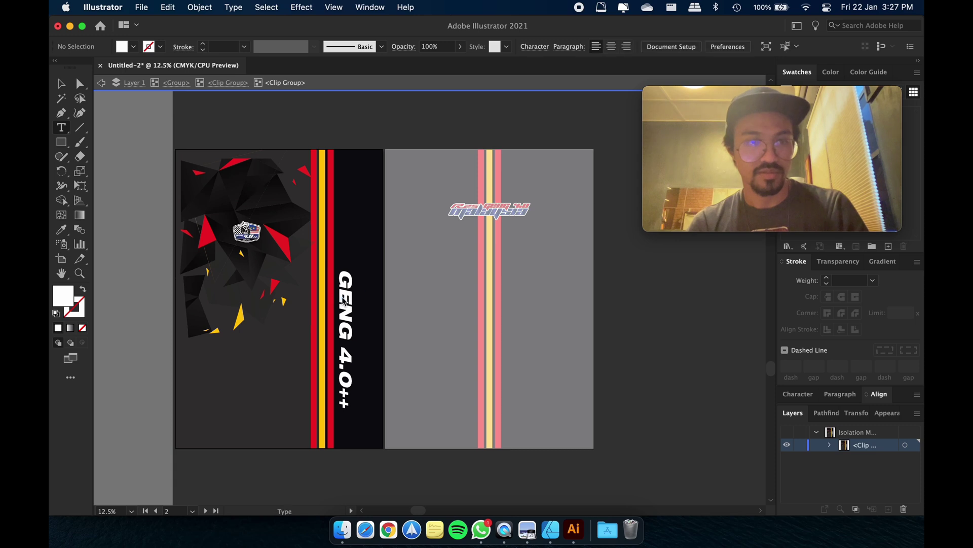
key(super+a)
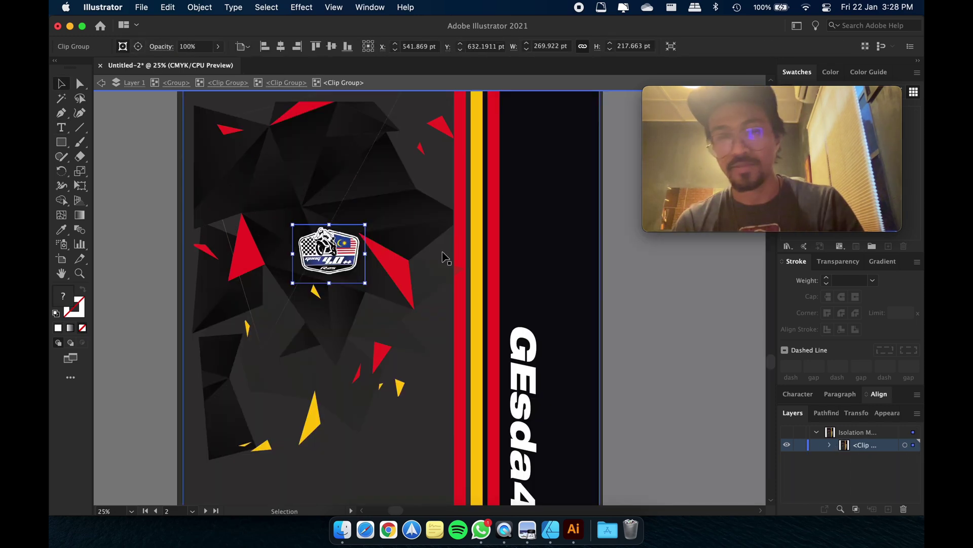
Select individual dark triangles around the badge in the isolated front panel artwork, and exit isolation mode.
click(349, 193)
click(330, 186)
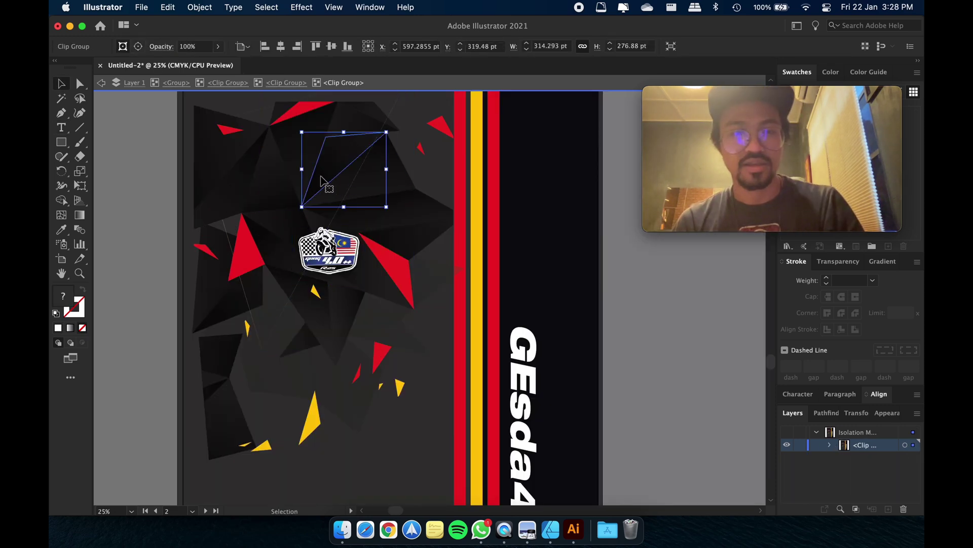
click(268, 165)
drag(276, 177, 378, 185)
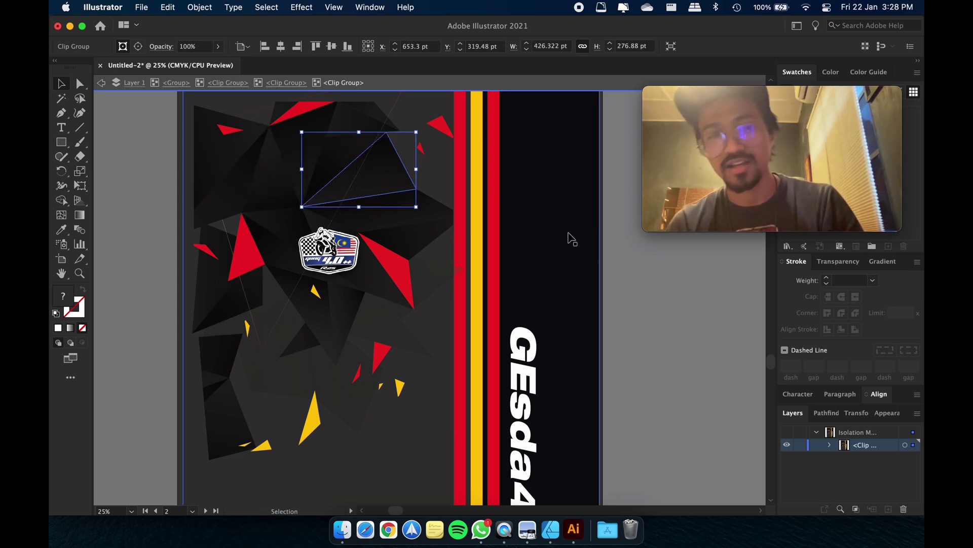
double_click(148, 141)
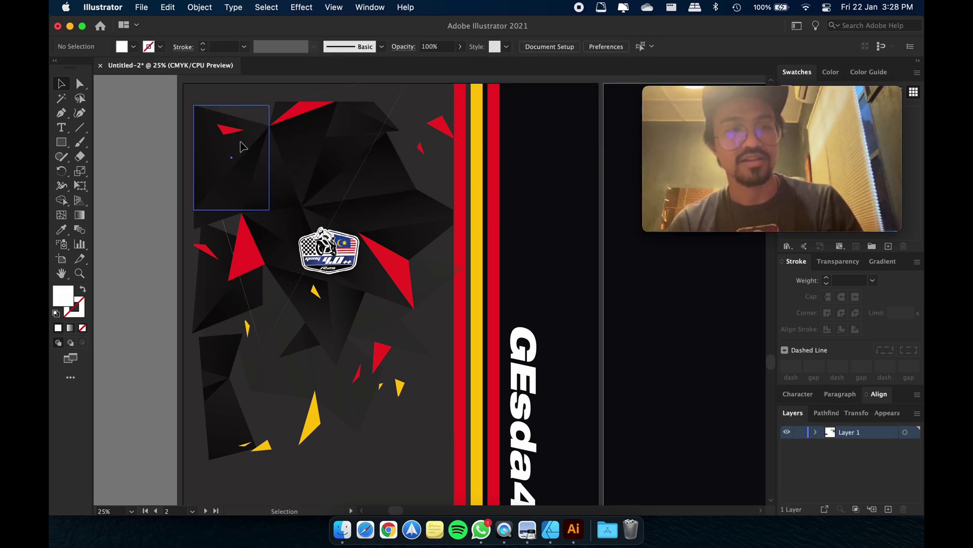
Isolate the nested polygon artwork on the front panel, try moving a dark triangle above the badge, and undo the move.
click(263, 152)
double_click(278, 148)
drag(299, 165, 380, 167)
double_click(300, 166)
key(super+z)
double_click(316, 169)
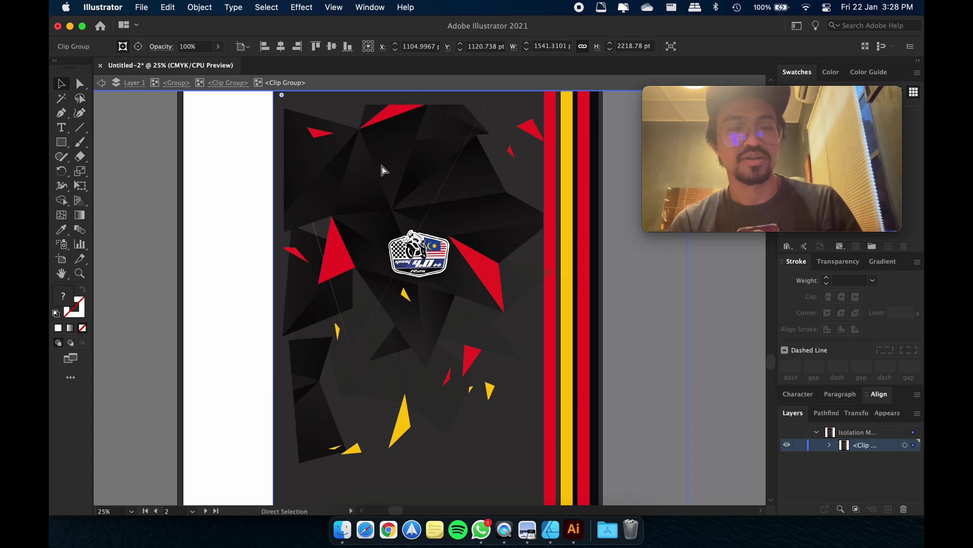
key(super+z)
double_click(300, 168)
drag(300, 167, 368, 169)
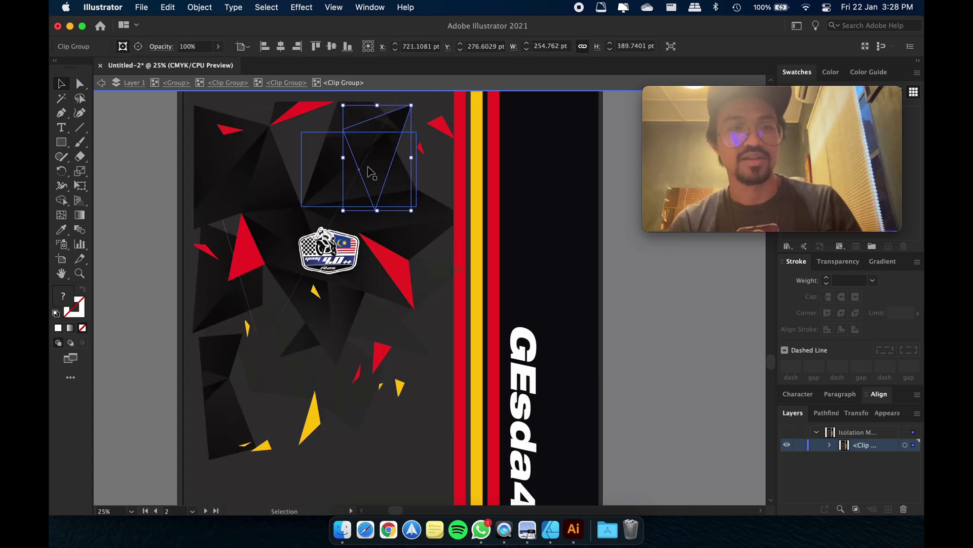
key(super+z)
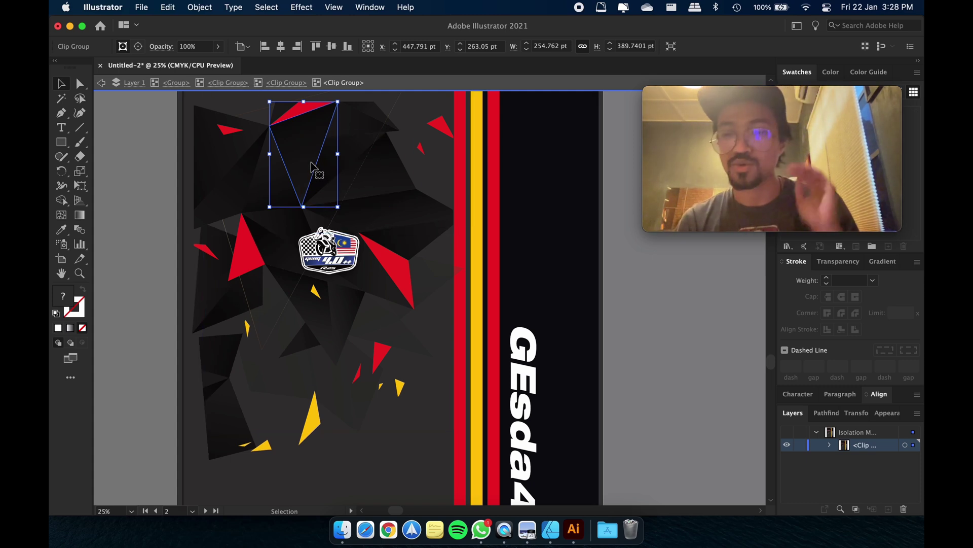
Move all the front panel's isolated polygons, except the badge and the vertical text, about 151 pt left and 66 pt down, and deselect them.
drag(312, 163, 431, 223)
scroll(171, 132, up, 2)
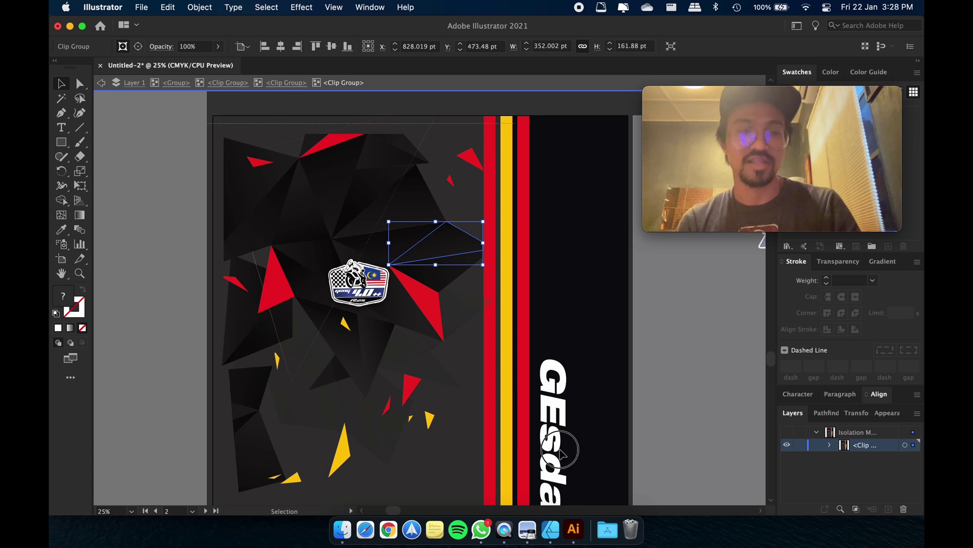
scroll(561, 453, down, 3)
key(super+a)
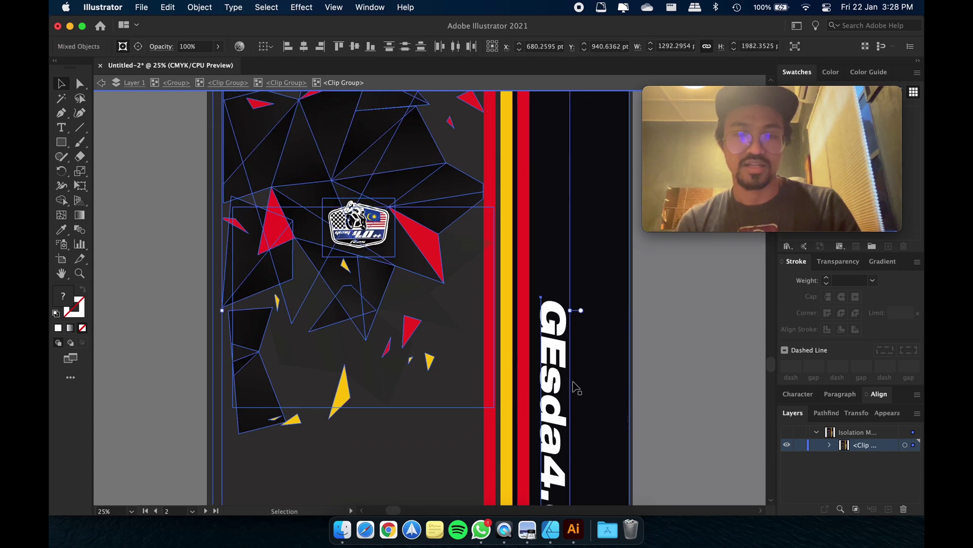
shift+click(555, 388)
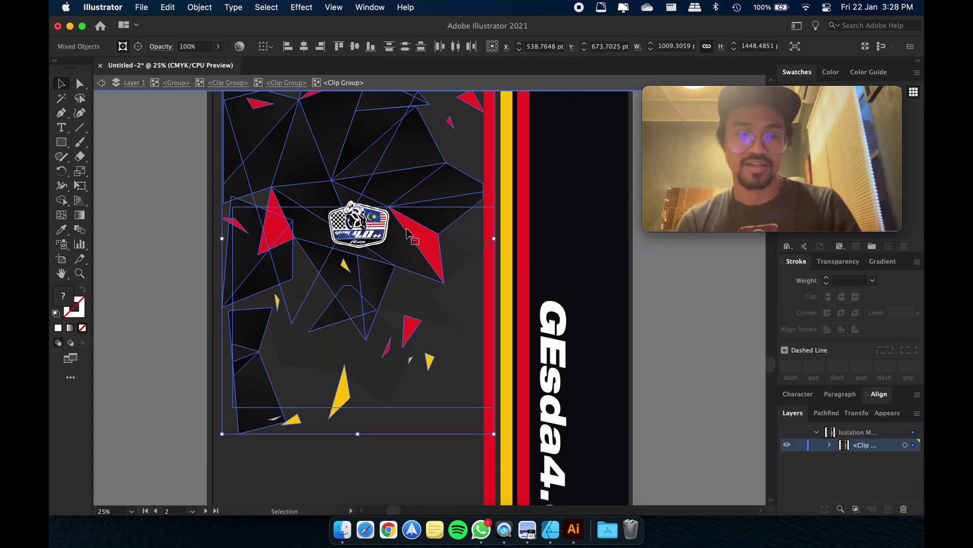
drag(408, 234, 368, 252)
key(super+minus)
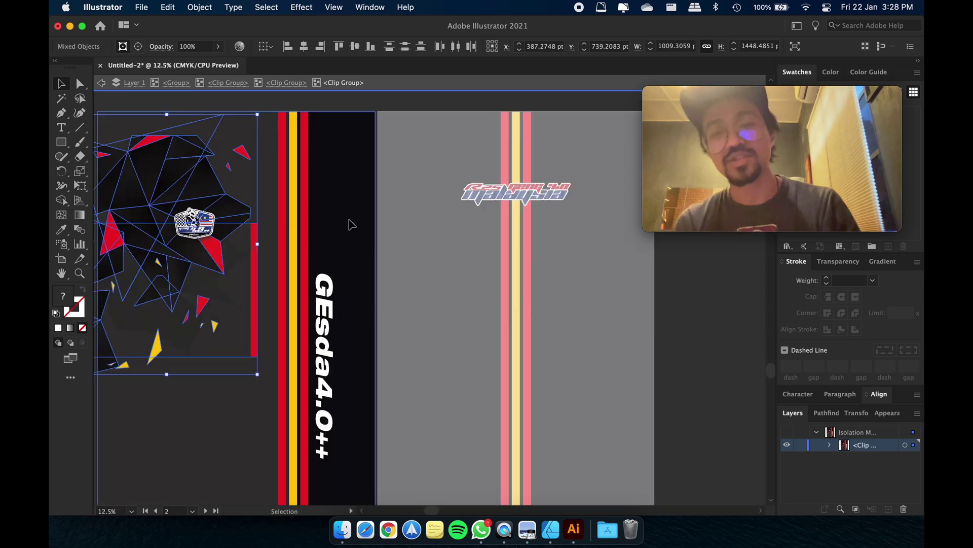
key(super+minus)
key(super+minus)
key(super+minus)
key(super+minus)
key(super+shift+a)
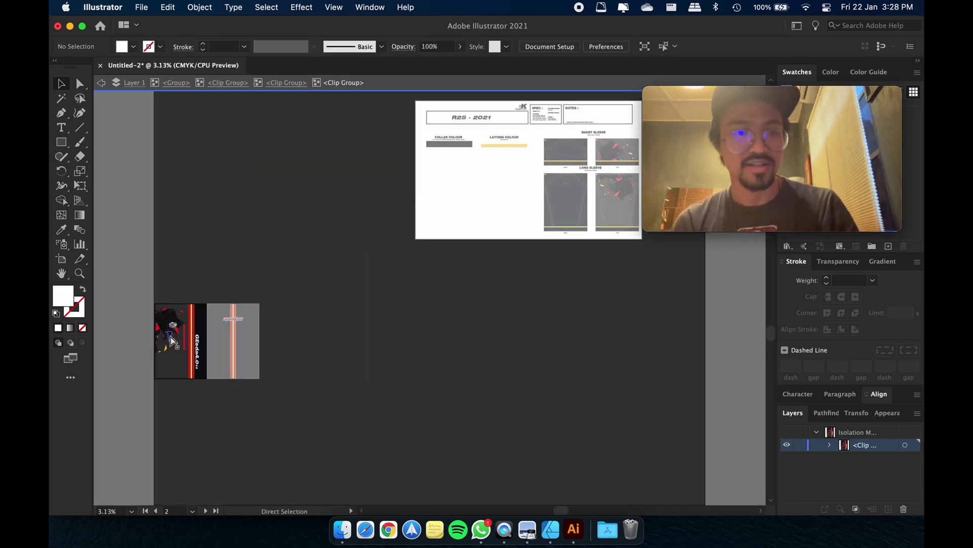
Move the large faint polygon group with the red strip across the front panel's vertical stripes.
scroll(174, 339, up, 3)
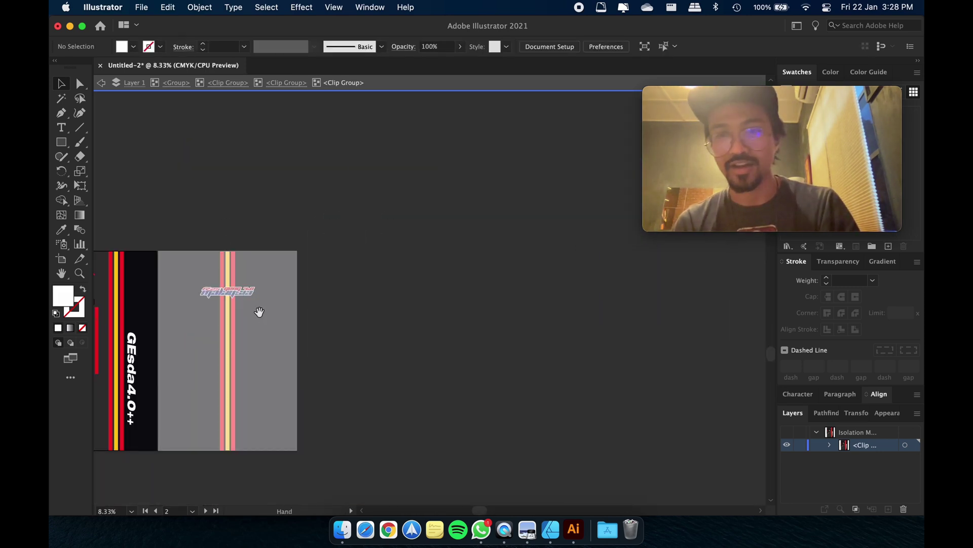
drag(259, 312, 717, 263)
scroll(504, 289, up, 5)
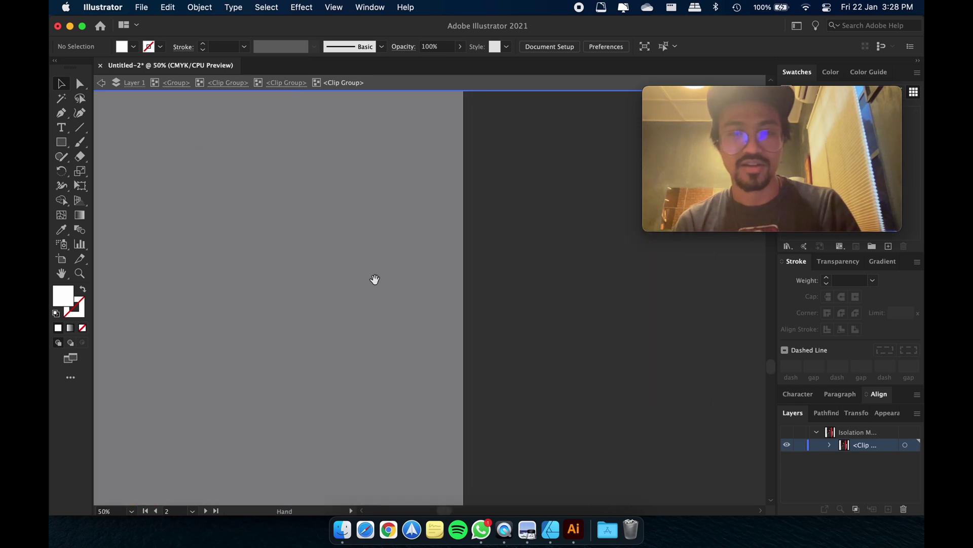
scroll(354, 279, left, 5)
scroll(431, 287, right, 5)
scroll(415, 293, down, 1)
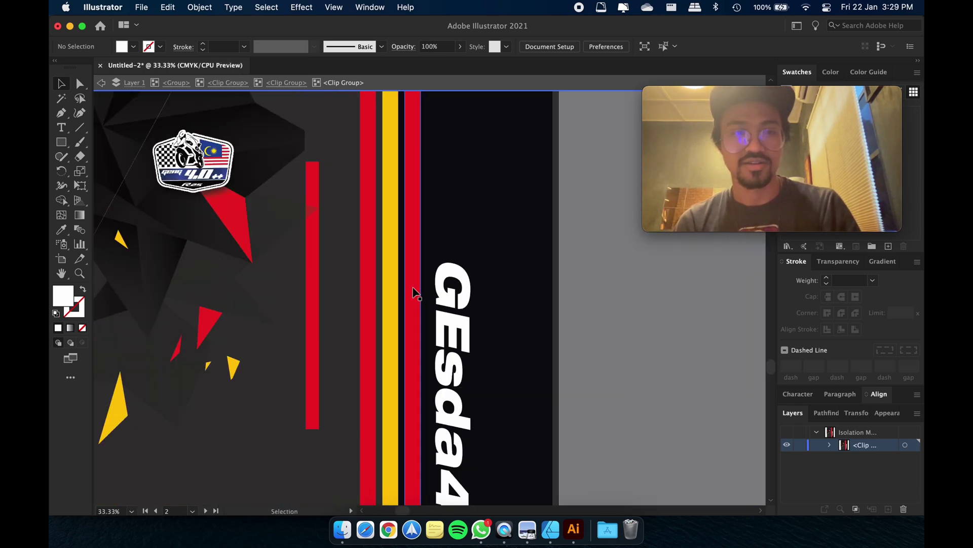
scroll(415, 293, down, 1)
click(332, 269)
drag(336, 275, 404, 298)
scroll(404, 298, left, 5)
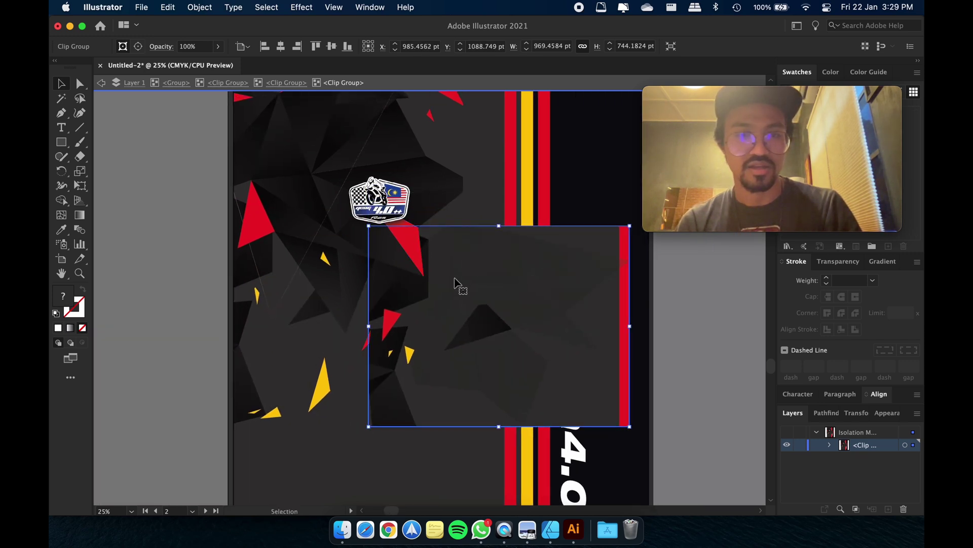
Reposition the faint polygon group over the left red and yellow stripes, and shift the red triangle below the badge and a dark triangle beside it.
drag(455, 279, 428, 336)
drag(454, 299, 724, 322)
drag(600, 303, 308, 248)
drag(406, 249, 431, 306)
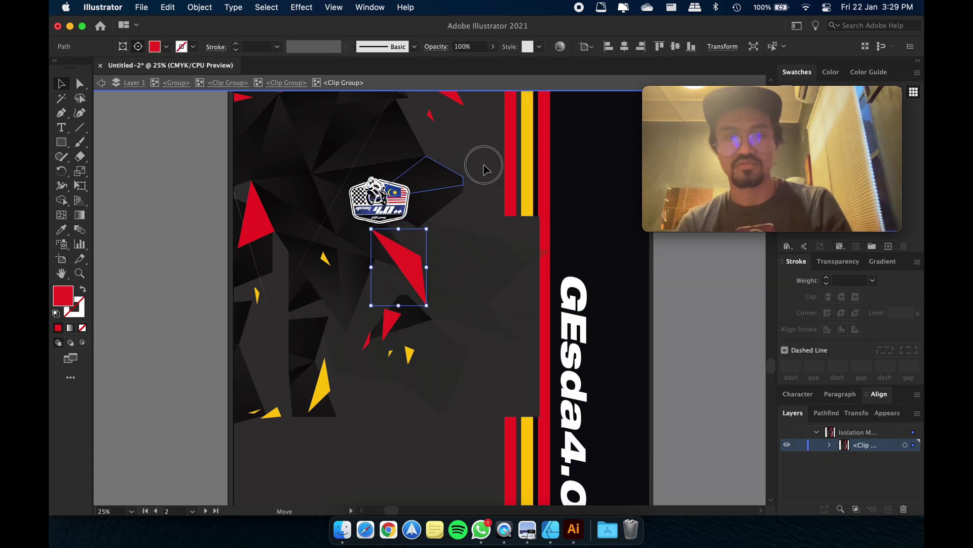
mouse_move(484, 168)
mouse_down()
mouse_move(355, 152)
mouse_move(473, 158)
mouse_up()
Exit isolation mode and move the front and back panels together onto the R25 - 2021 sheet, below the collar and laitong colour bars.
key(super+minus)
key(super+minus)
key(super+minus)
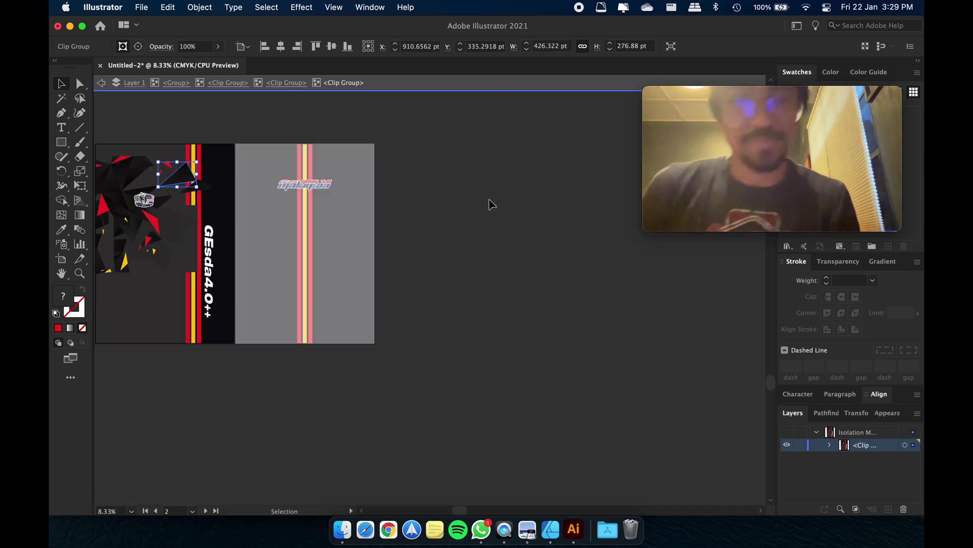
key(super+minus)
key(super+minus)
key(super+minus)
key(Escape)
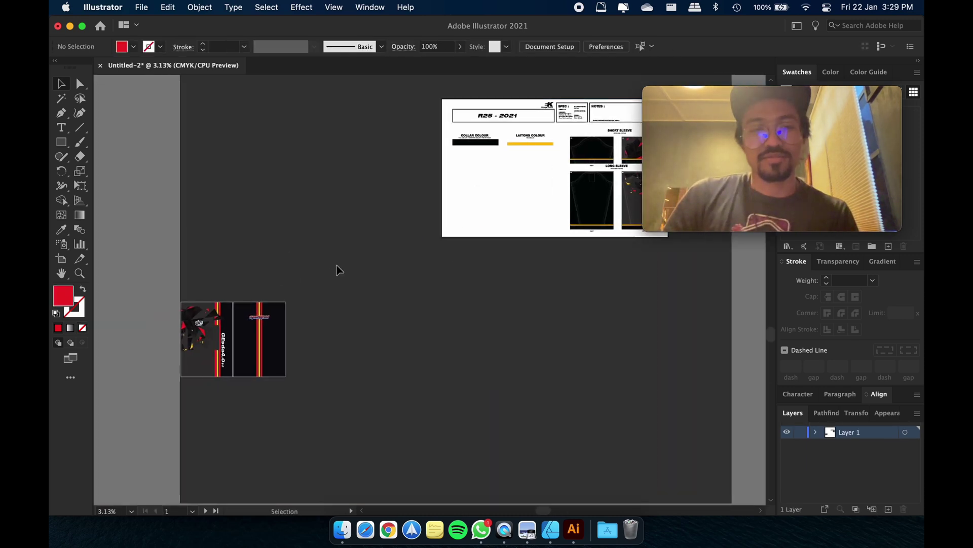
drag(223, 356, 496, 209)
click(491, 276)
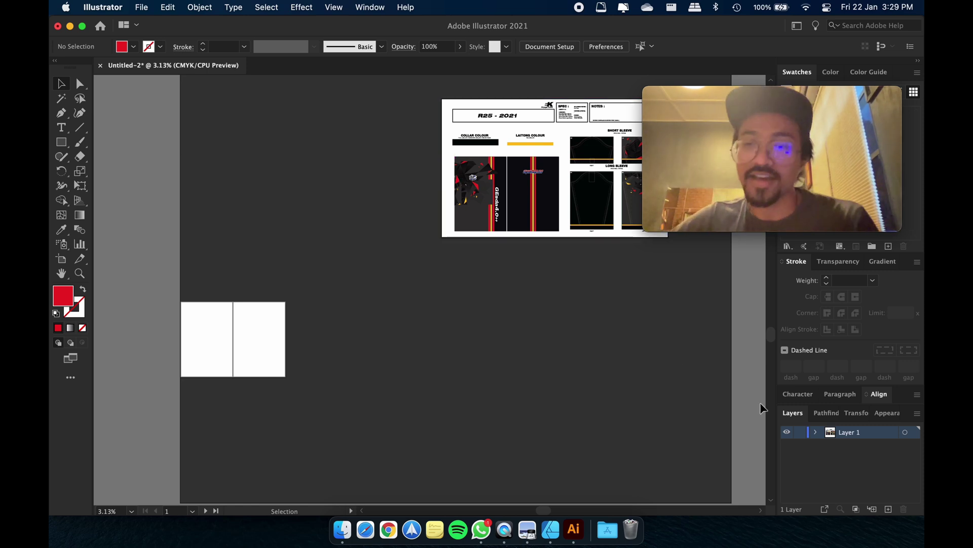
Expand Layer 1 and the front panel group's nested clip groups to examine the imported layer structure.
scroll(539, 207, right, 1)
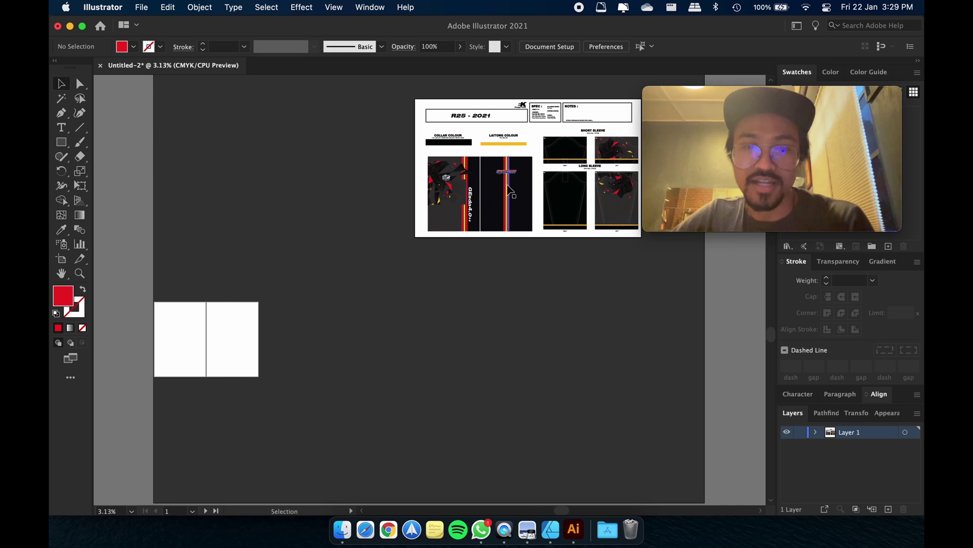
scroll(511, 185, up, 2)
click(816, 432)
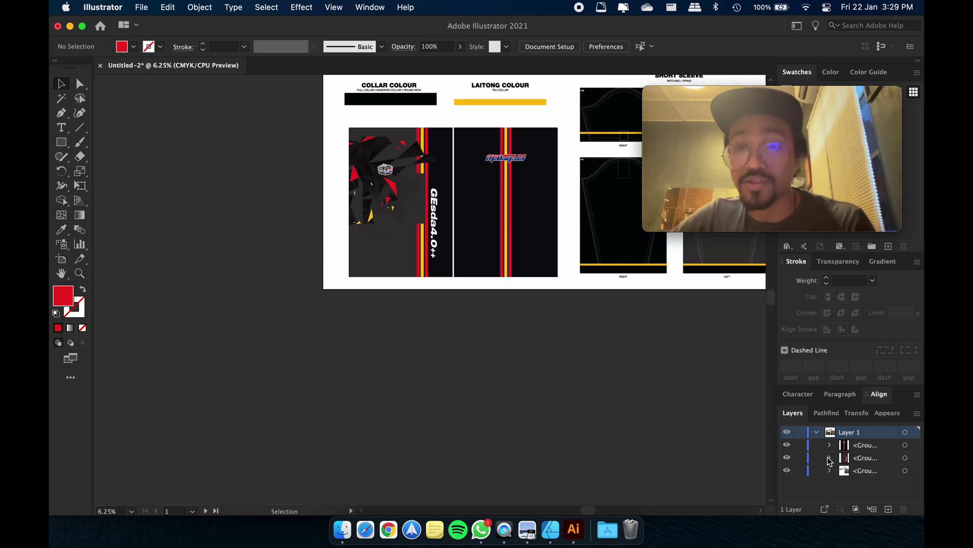
click(830, 458)
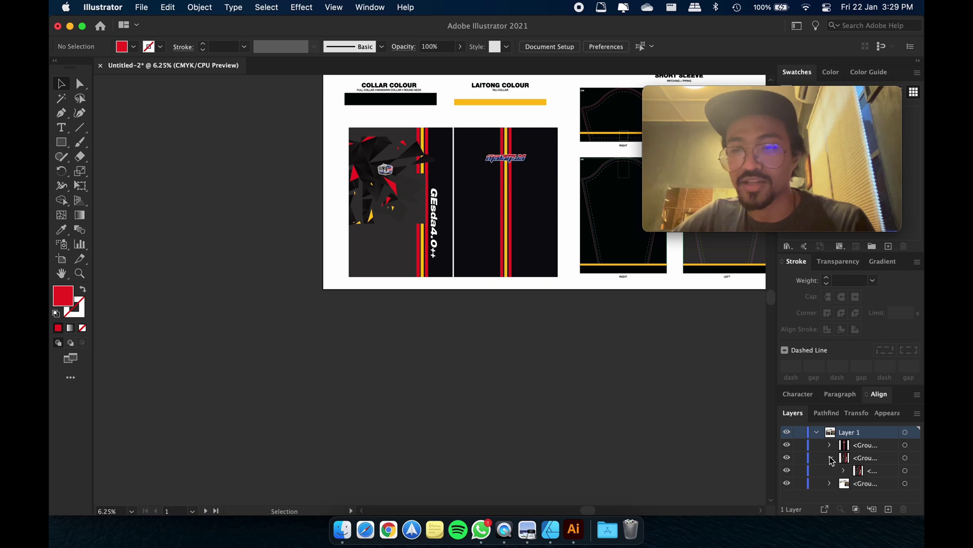
click(844, 471)
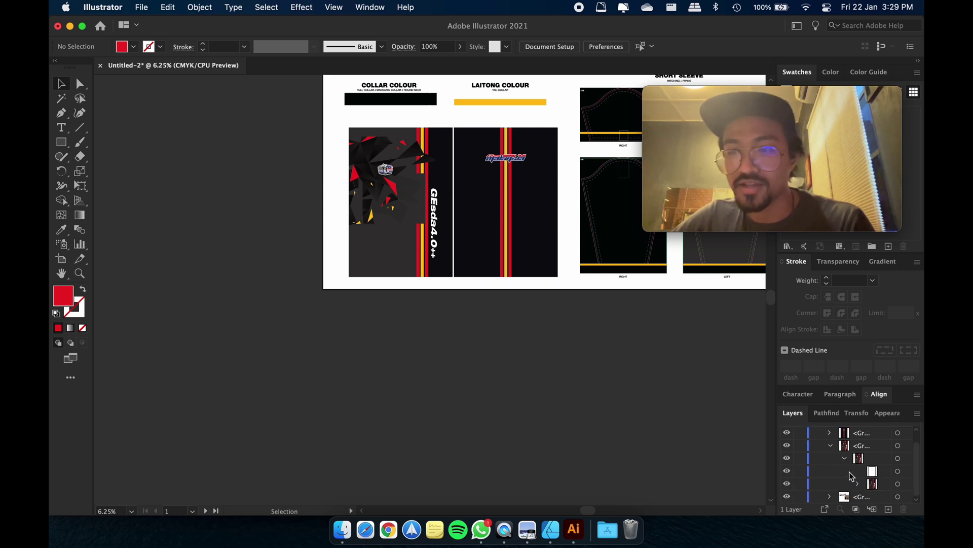
click(857, 484)
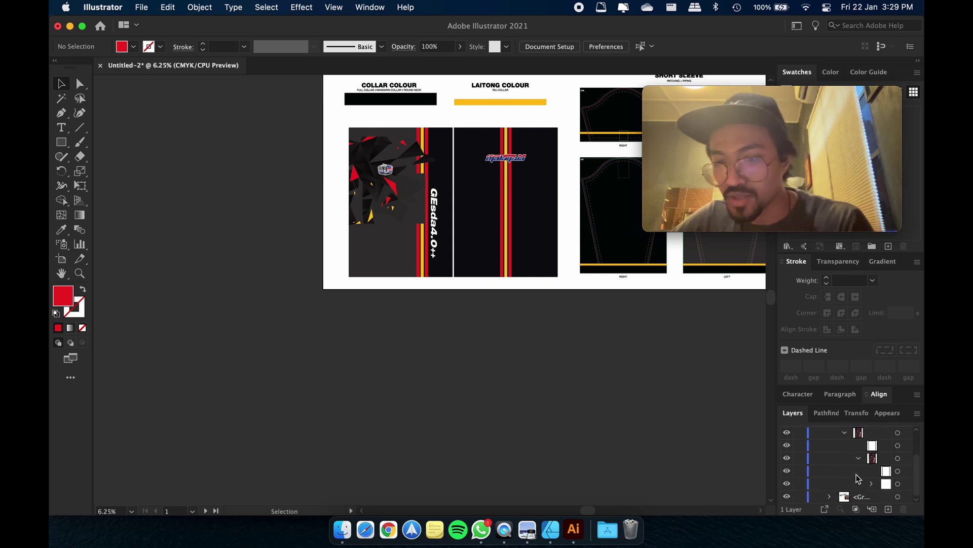
click(871, 483)
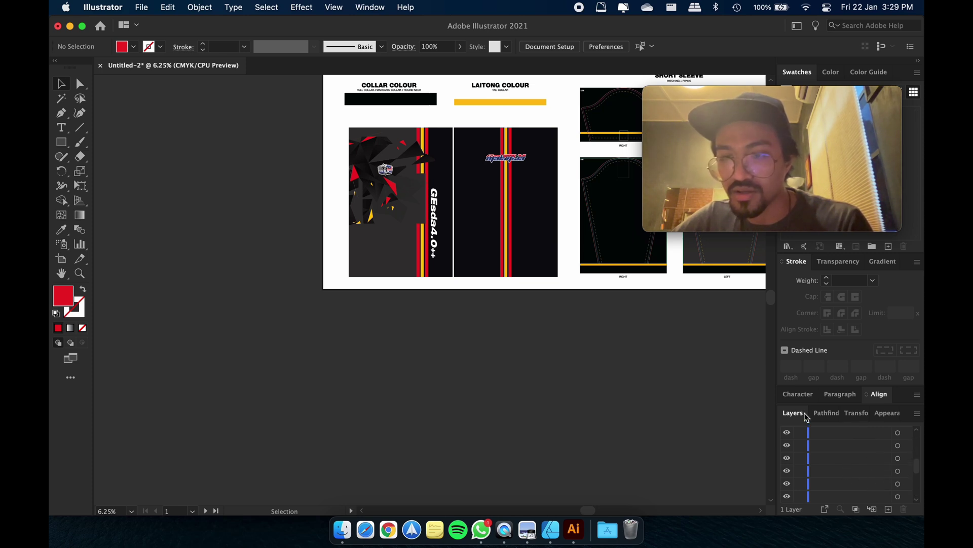
Enlarge the layer list, review the expanded hierarchy from its beginning, and collapse Layer 1.
drag(818, 412, 832, 222)
scroll(853, 469, up, 10)
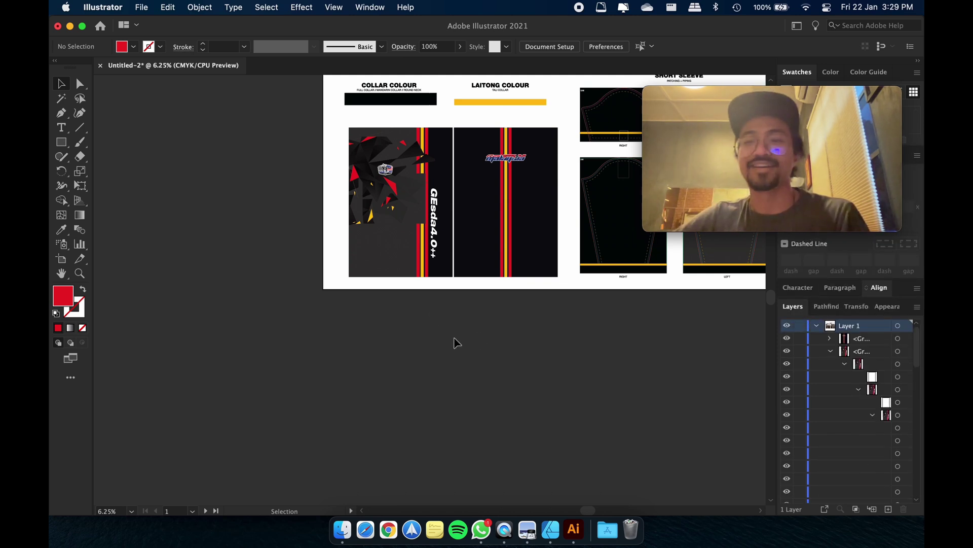
click(817, 326)
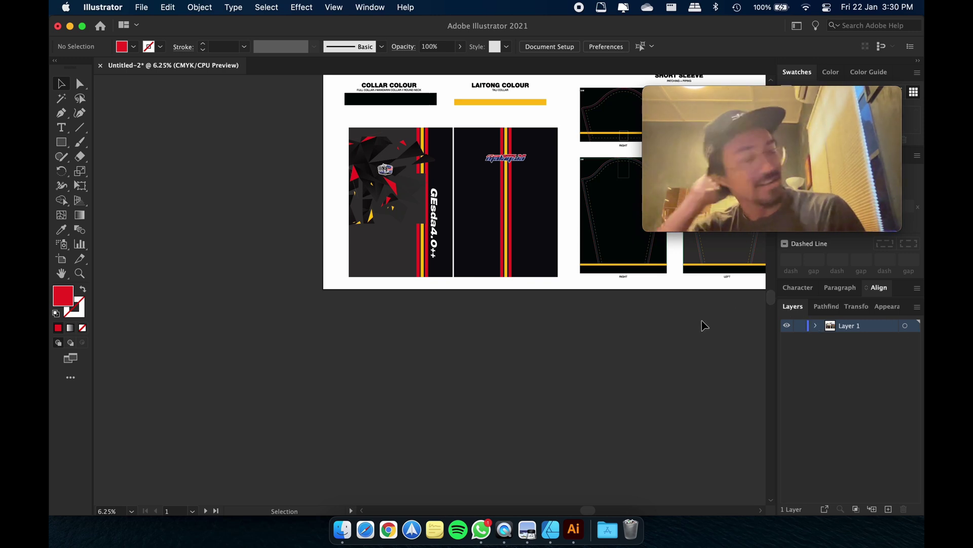
Switch to Affinity Designer to show the original factory template.
click(530, 517)
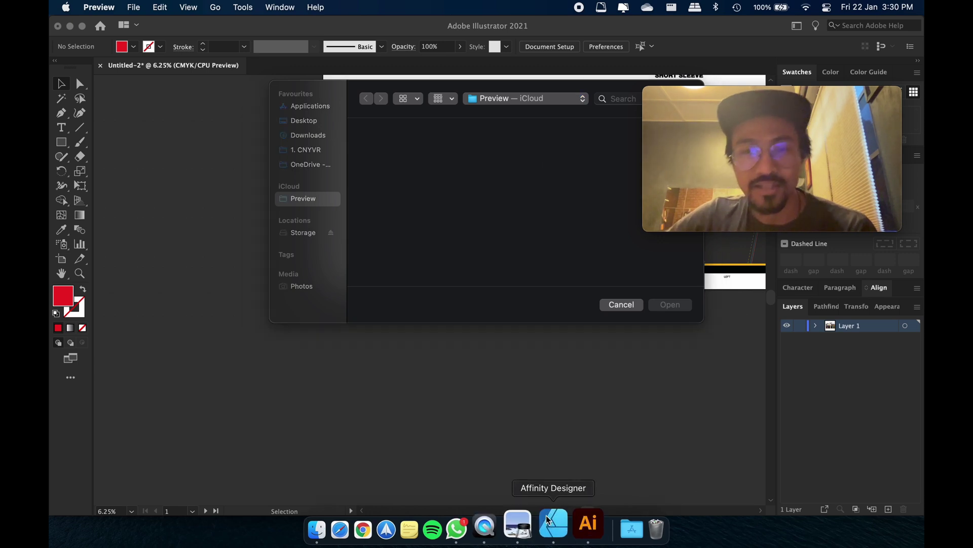
click(551, 530)
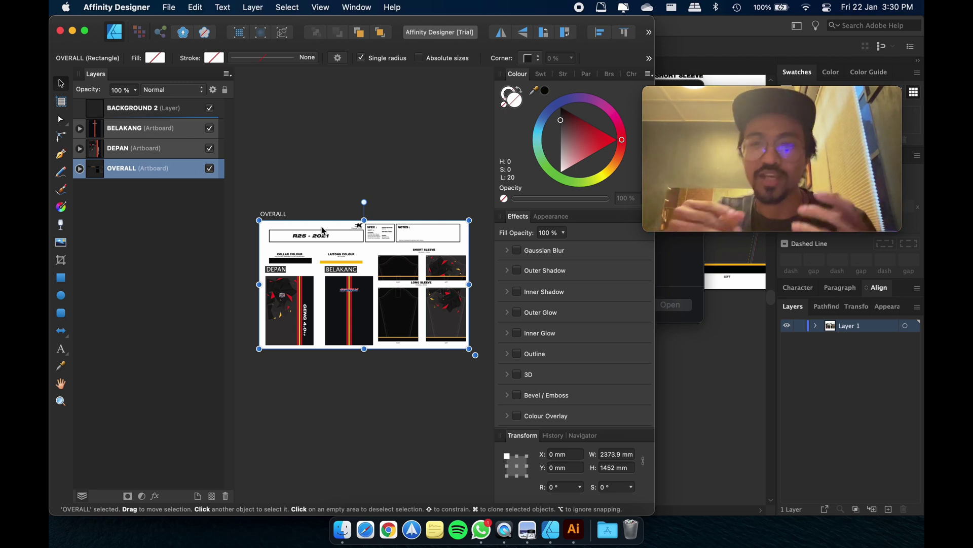
mouse_move(683, 109)
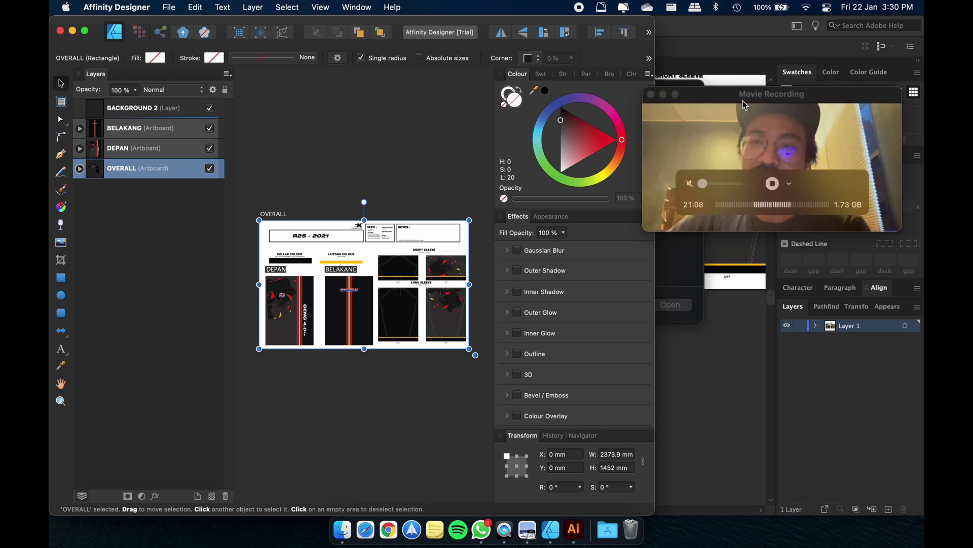
drag(744, 105, 504, 43)
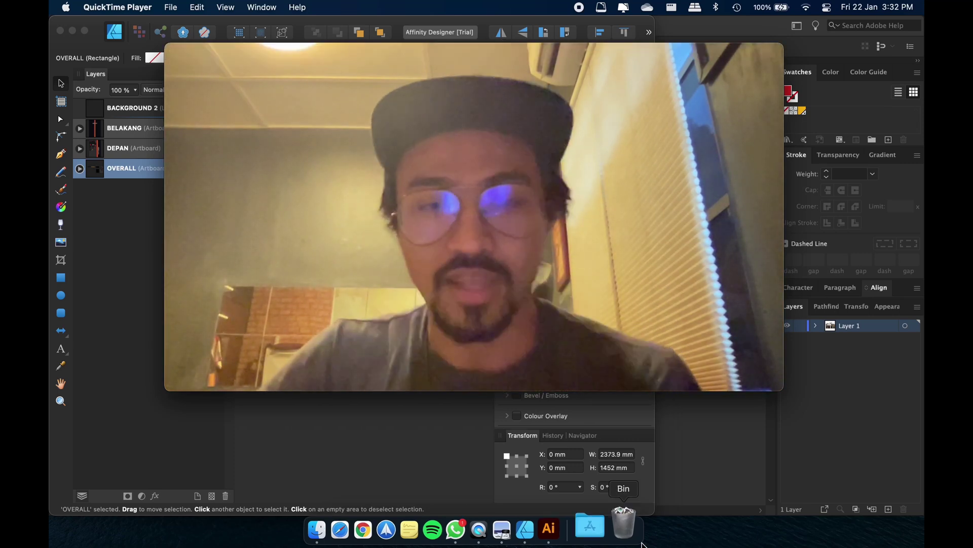
Browse the Applications folder's list to compare the installed Adobe programs with Affinity Designer, Photo and Publisher.
click(603, 534)
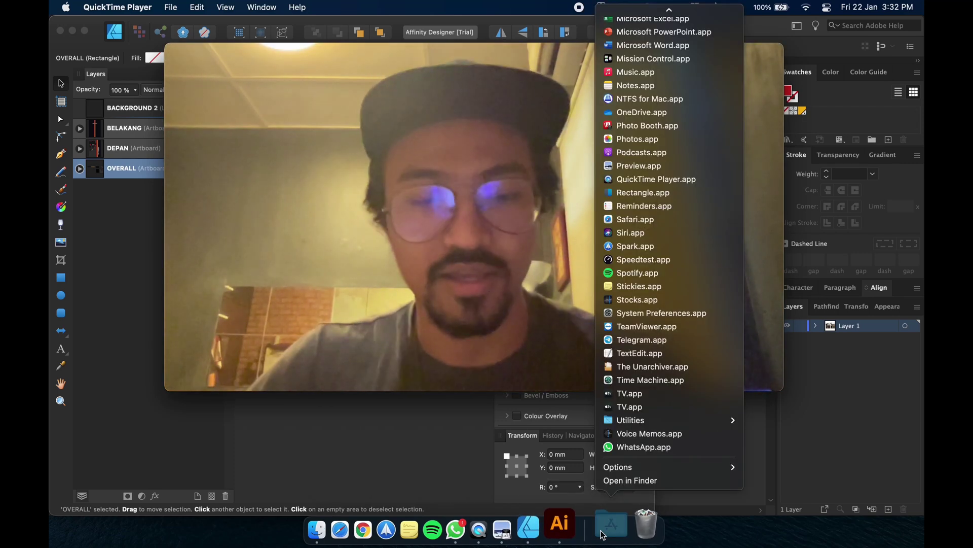
scroll(669, 446, up, 15)
mouse_move(674, 75)
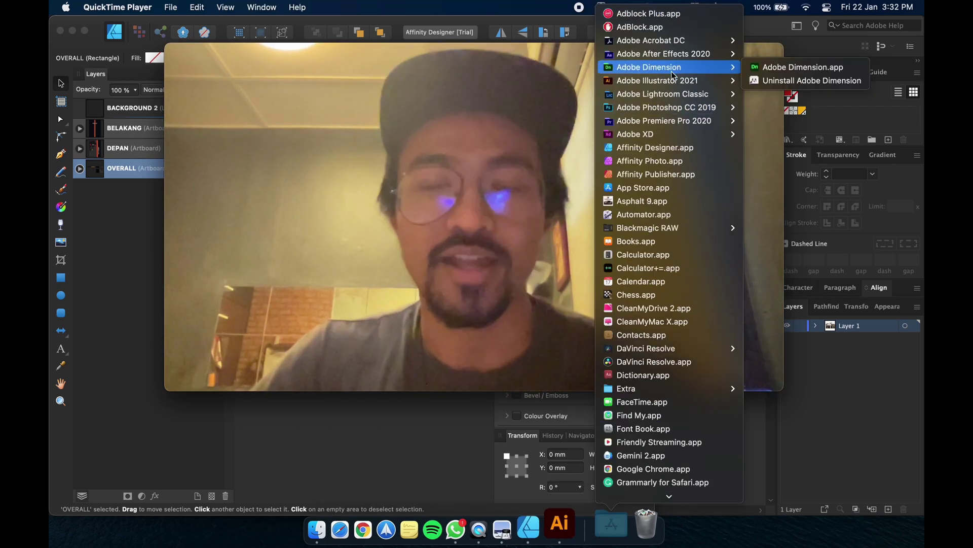
mouse_move(668, 106)
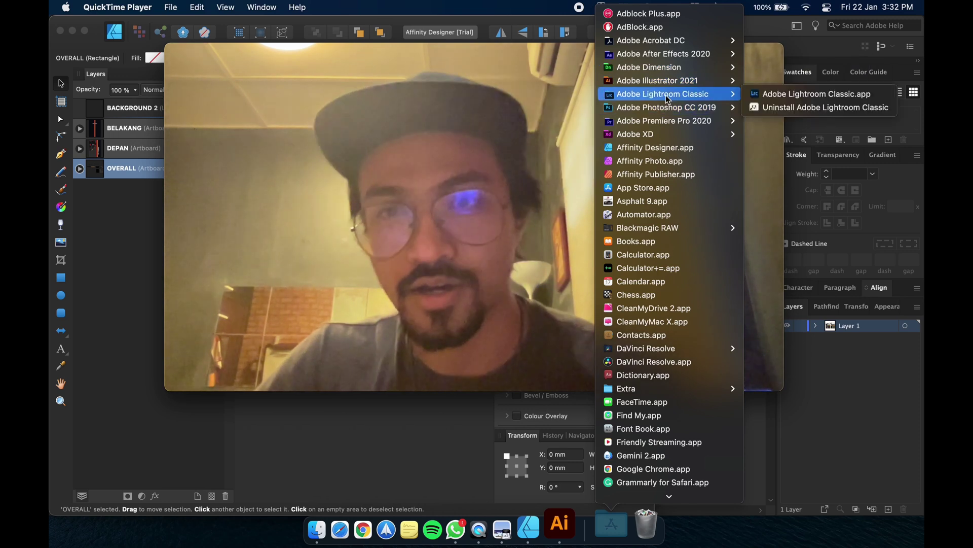
mouse_move(662, 127)
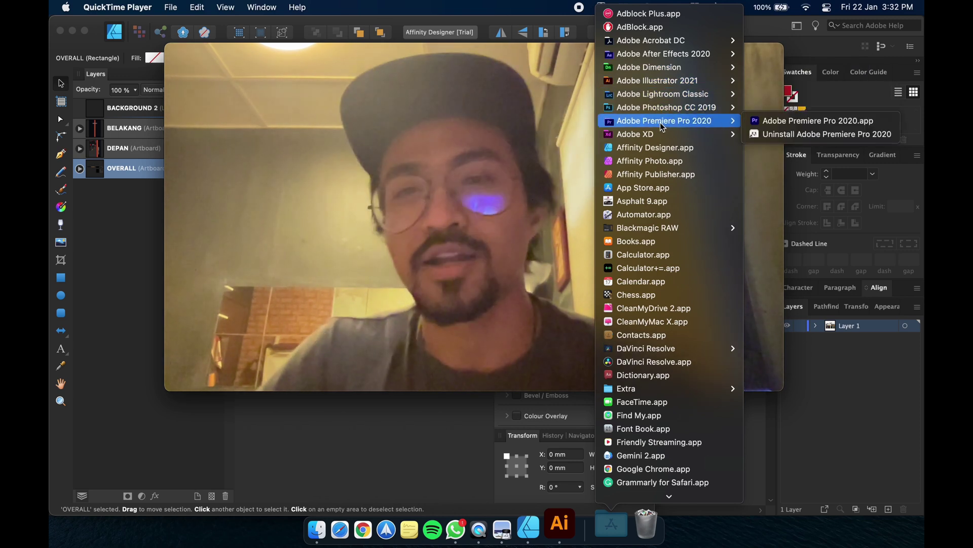
mouse_move(730, 59)
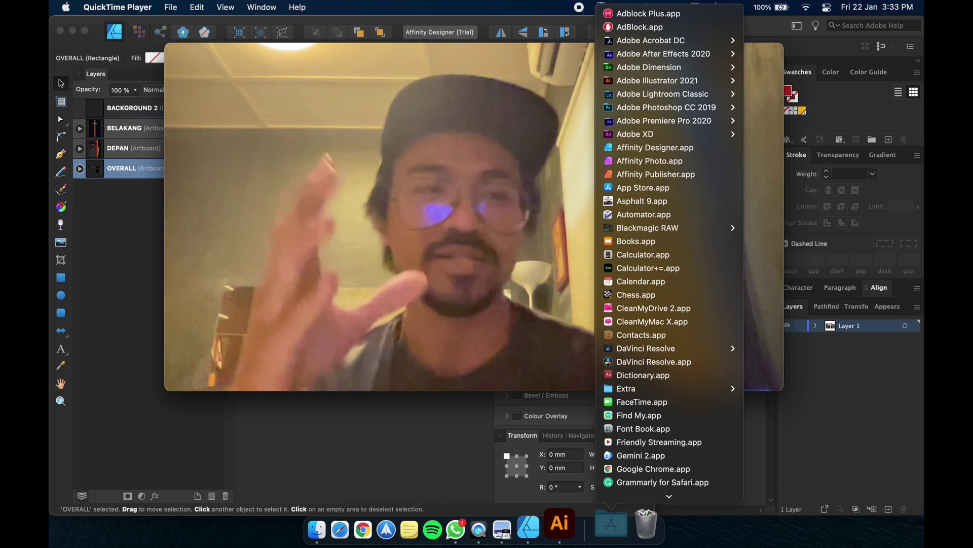
scroll(669, 304, down, 3)
click(611, 525)
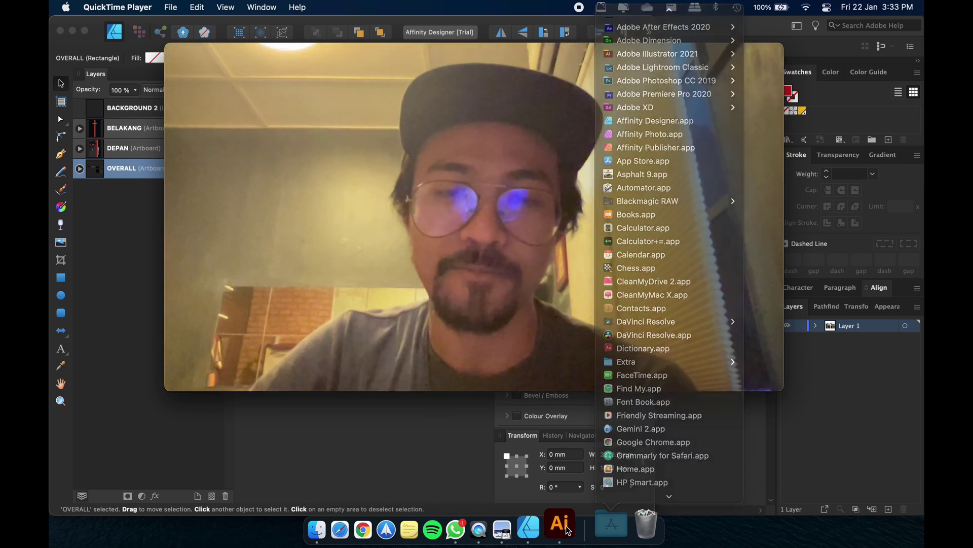
Switch to Illustrator and enable GPU Performance with Animated Zoom in the performance preferences.
click(586, 523)
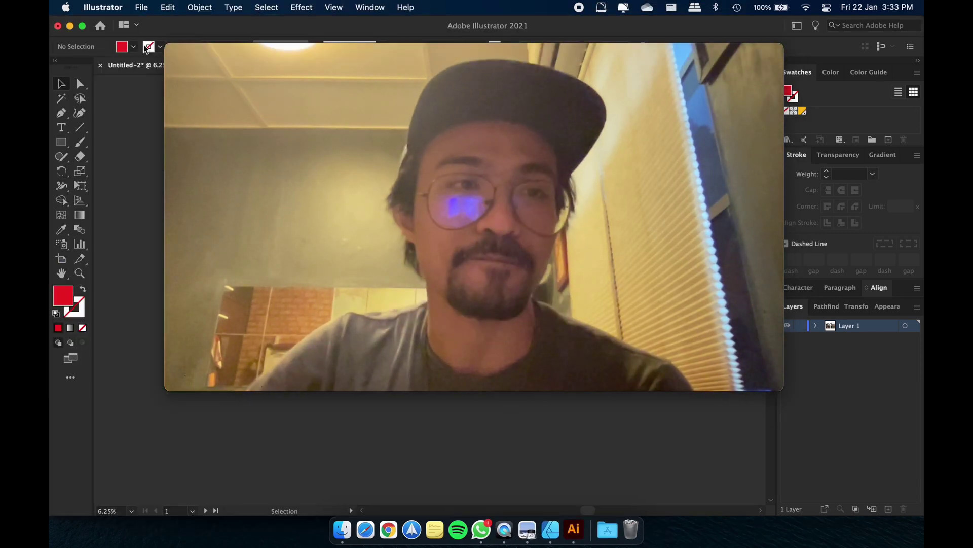
click(102, 7)
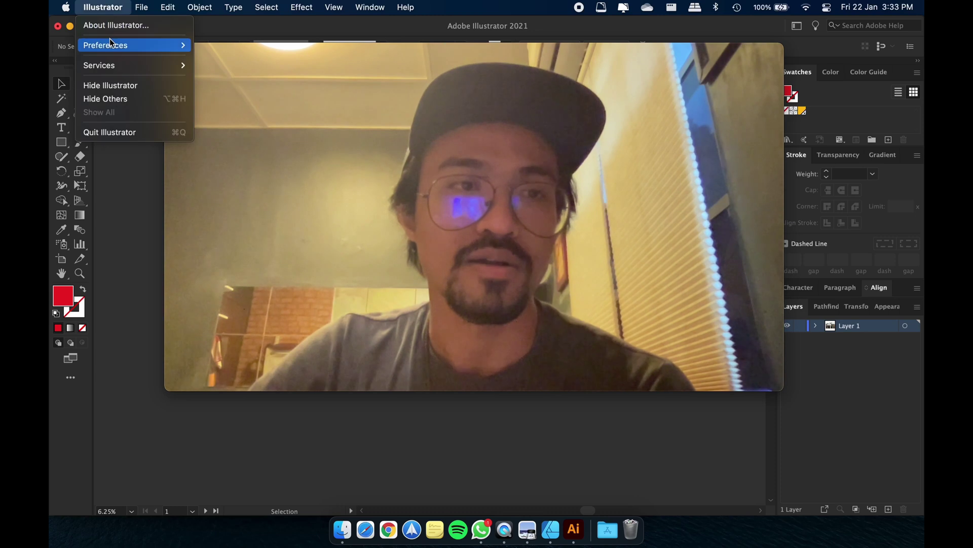
click(115, 44)
click(102, 7)
mouse_move(127, 45)
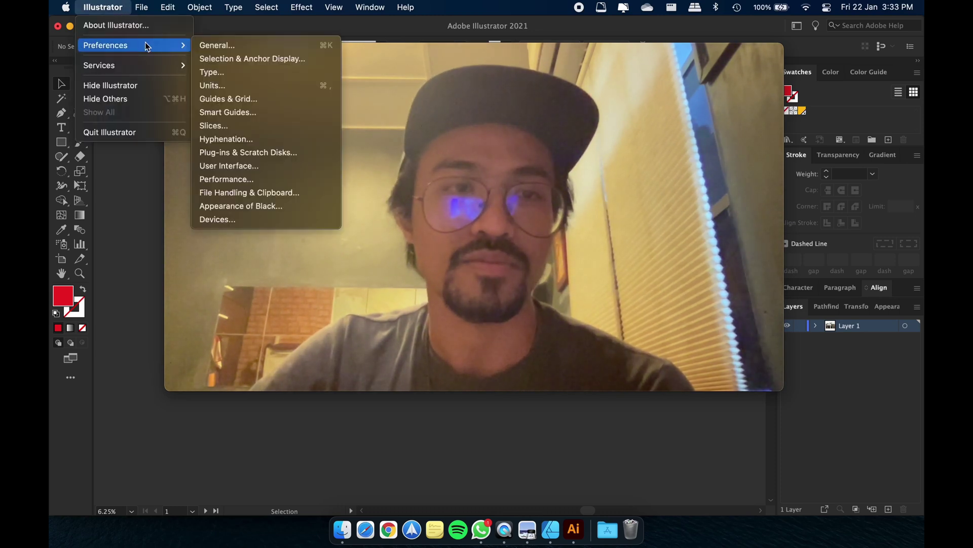
click(248, 179)
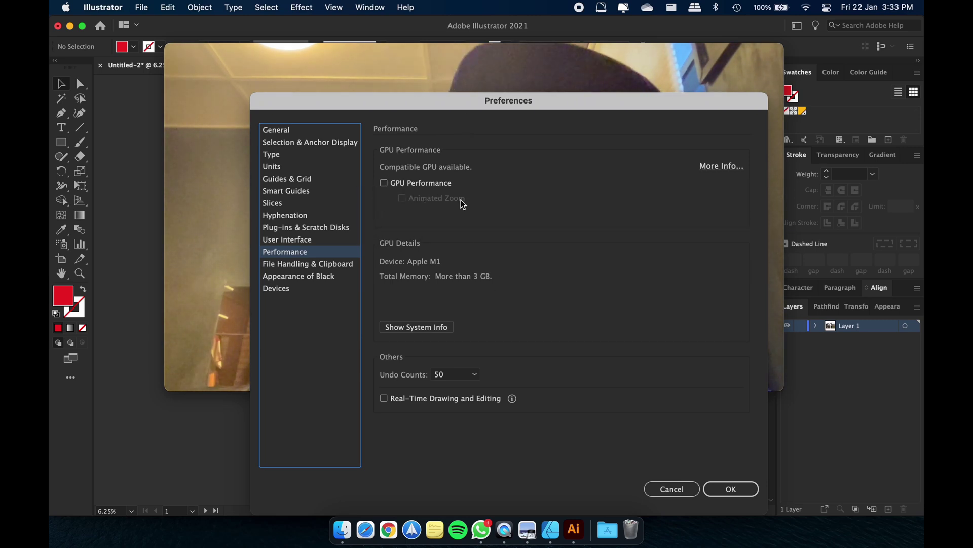
click(397, 183)
click(402, 198)
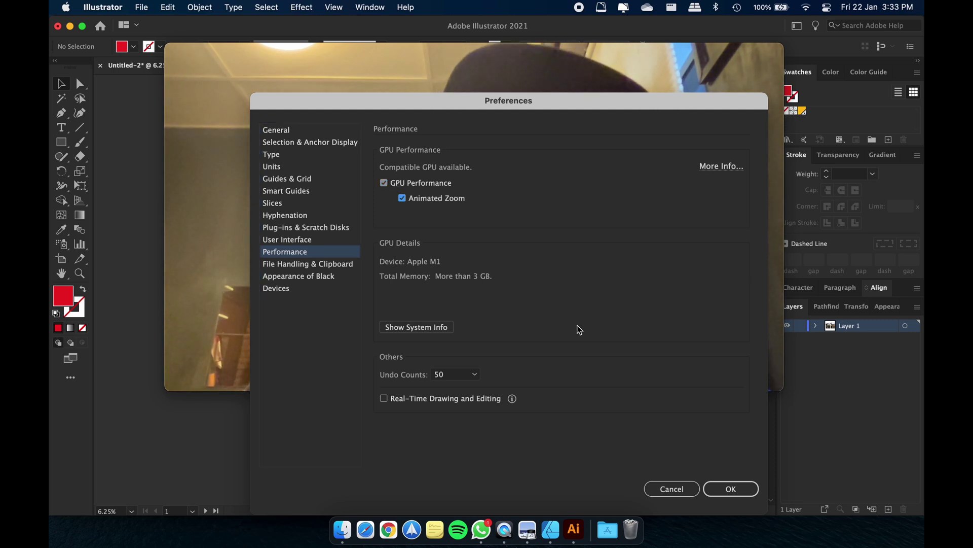
click(734, 487)
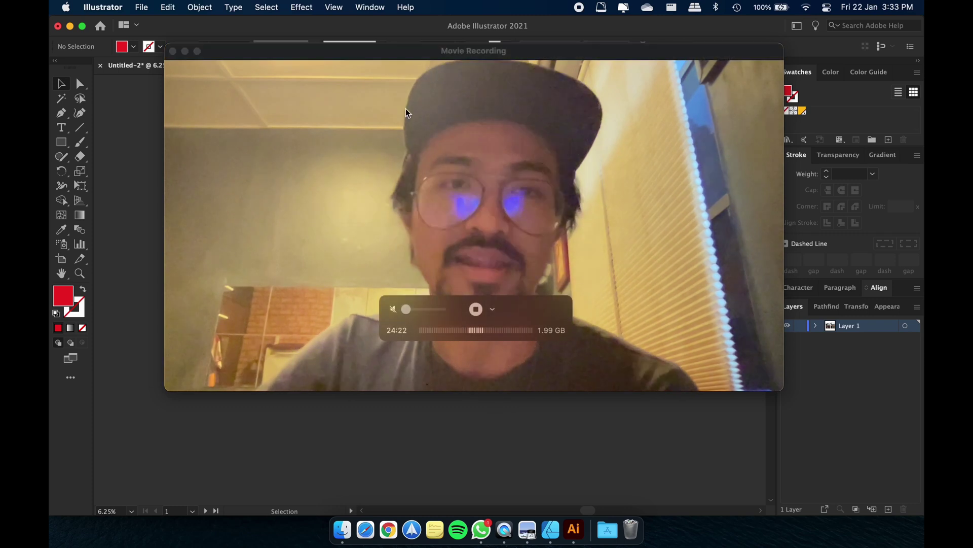
Shrink the Movie Recording window, move it clear of the jersey template, and return to the Illustrator document.
mouse_move(220, 48)
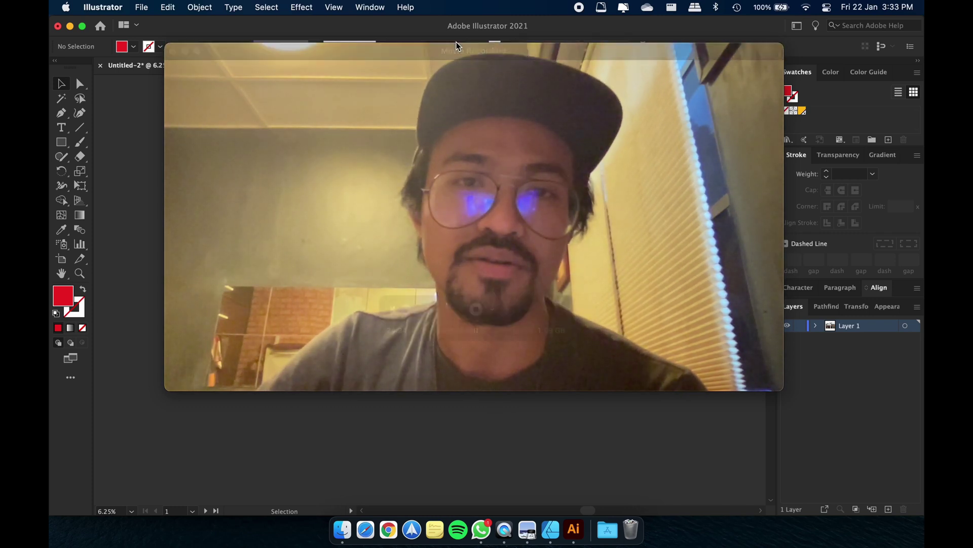
drag(458, 48, 476, 67)
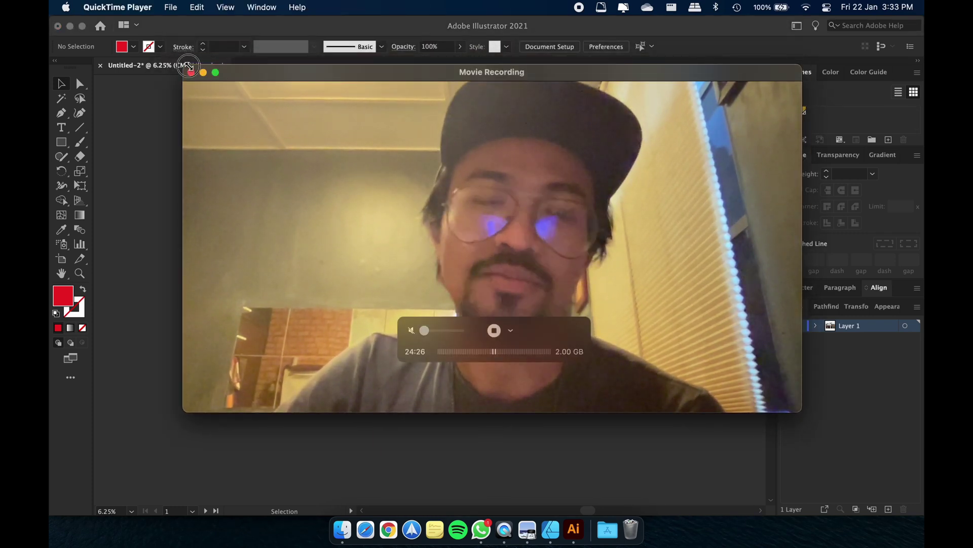
drag(183, 66, 595, 206)
drag(704, 276, 841, 362)
click(602, 319)
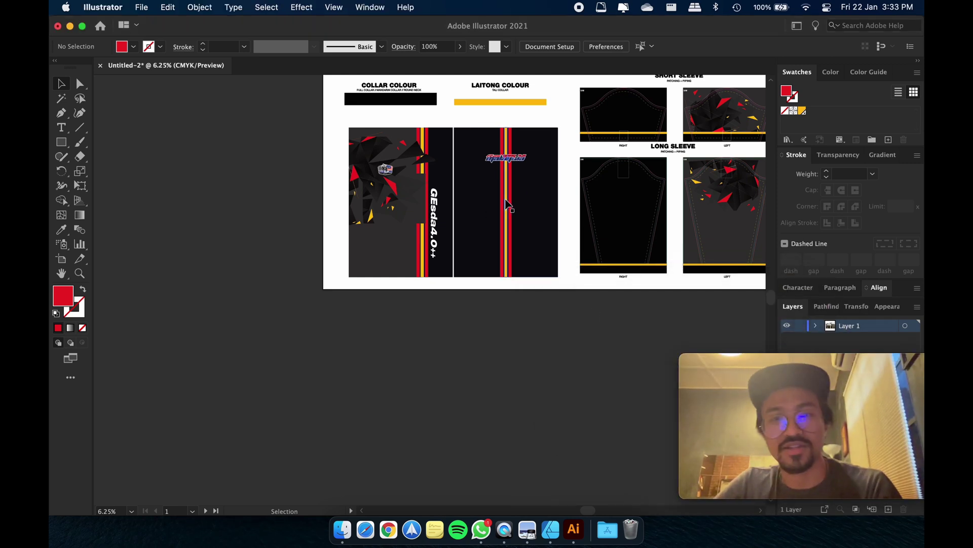
scroll(526, 192, up, 5)
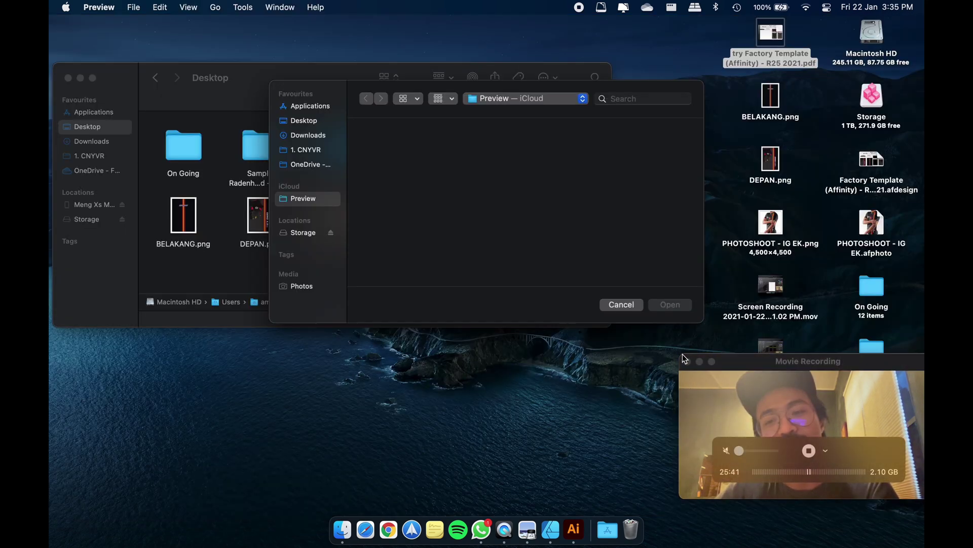
Move the Movie Recording window over the file-opening dialog on the desktop.
drag(731, 358, 466, 185)
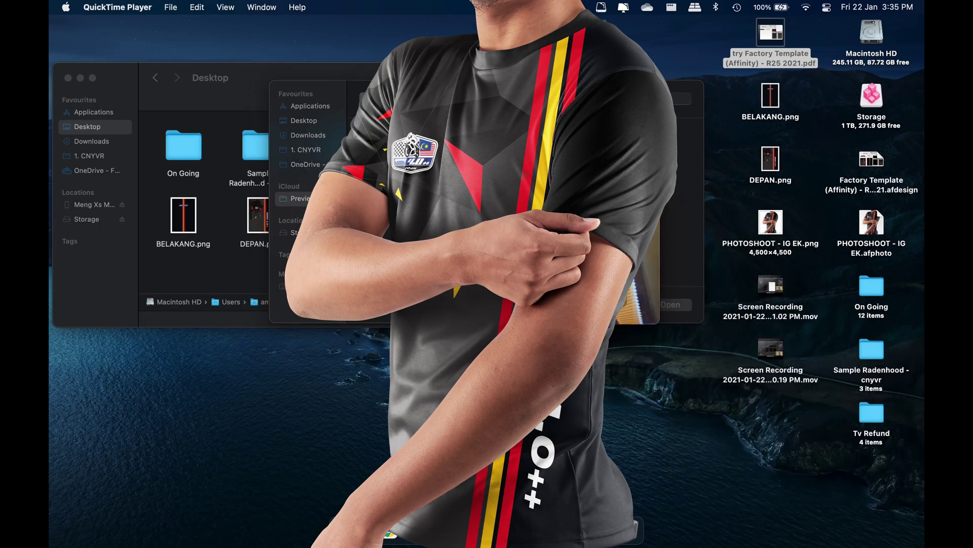